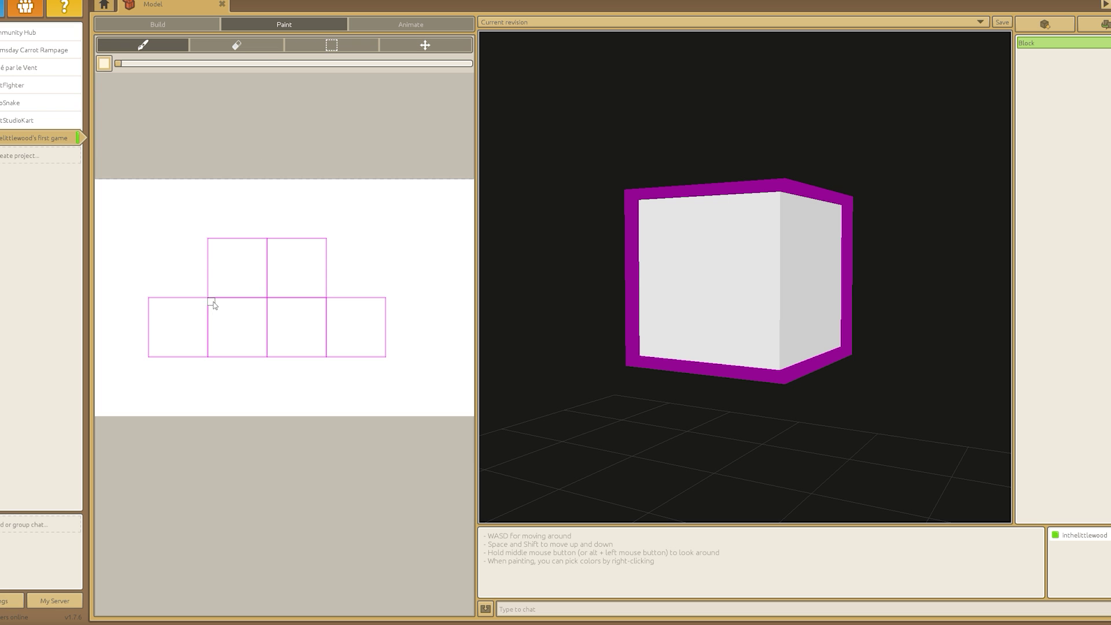
# Paint the head's front with yellow hair, a grey ornament pattern and skin colour, and add a black headband continuing onto the side.
pyautogui.moveTo(211, 304); pyautogui.dragTo(216, 340)
pyautogui.scroll(2, 218, 311)
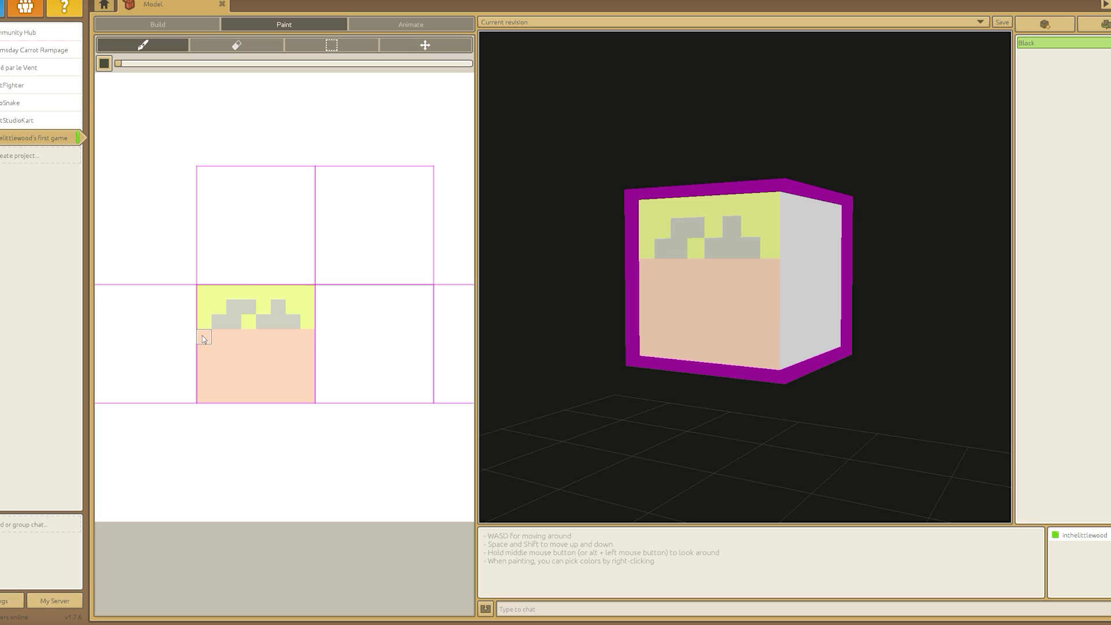
pyautogui.moveTo(200, 336); pyautogui.dragTo(399, 323)
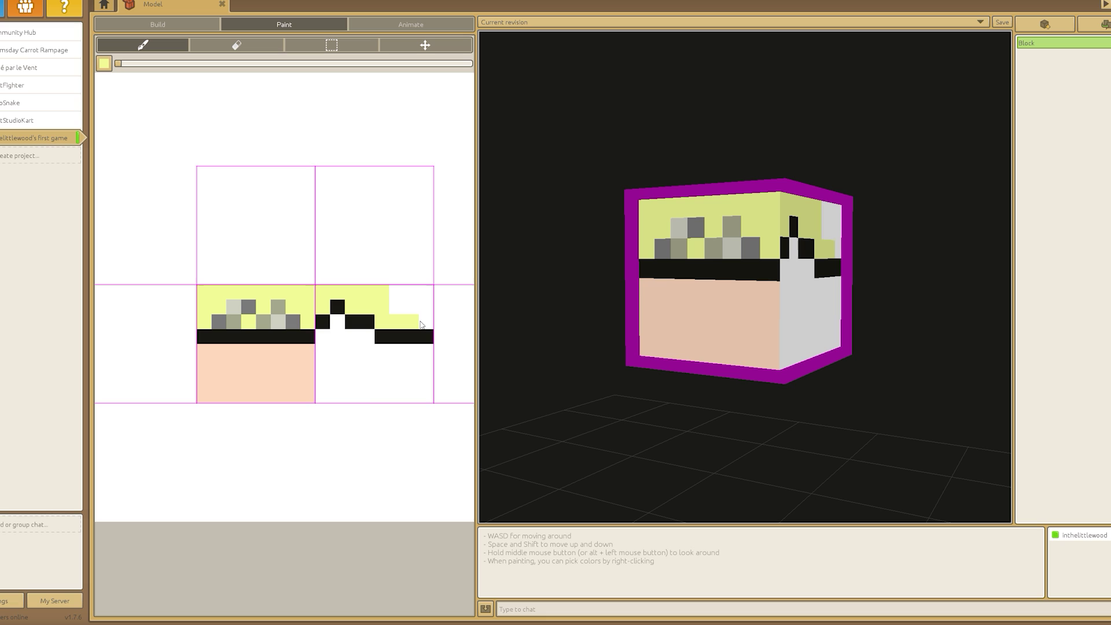
# Fill the head's side with yellow hair and skin colour, and give the front blue-and-white eyes and a pink mouth.
pyautogui.moveTo(420, 324); pyautogui.dragTo(405, 298)
pyautogui.rightClick(278, 373)
pyautogui.moveTo(330, 358); pyautogui.dragTo(420, 376)
# Paint the back of the head with a knotted black headband, hair and skin, and mottle the face with a second skin tone.
pyautogui.moveTo(191, 353); pyautogui.dragTo(253, 351, button='middle')
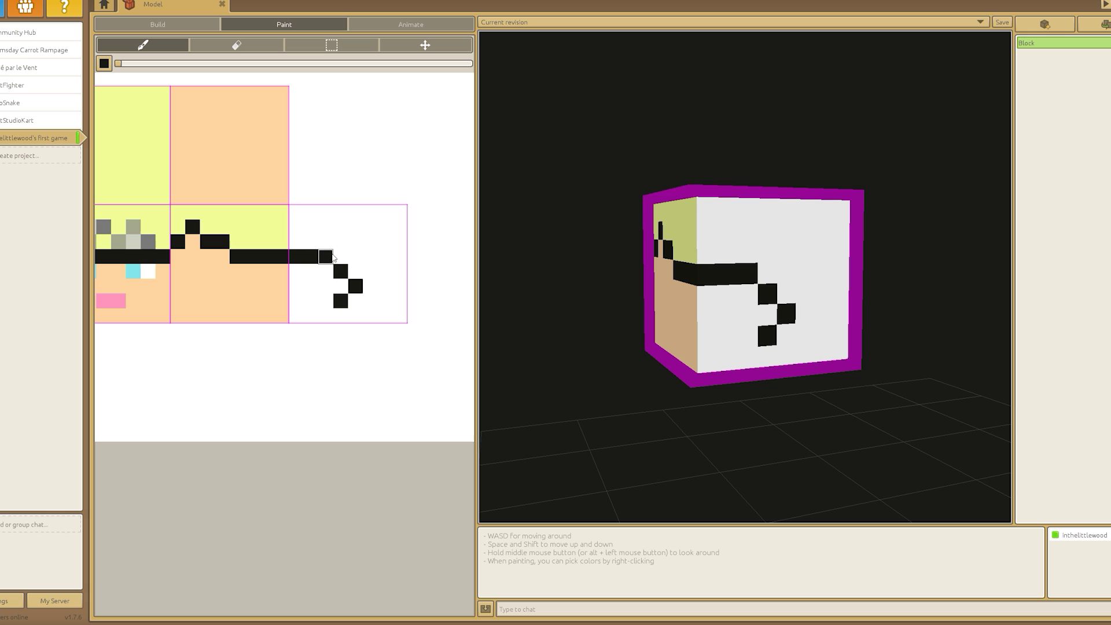
pyautogui.moveTo(359, 316)
pyautogui.mouseDown()
pyautogui.moveTo(318, 277)
pyautogui.moveTo(336, 313)
pyautogui.moveTo(382, 301)
pyautogui.moveTo(334, 276)
pyautogui.mouseUp()
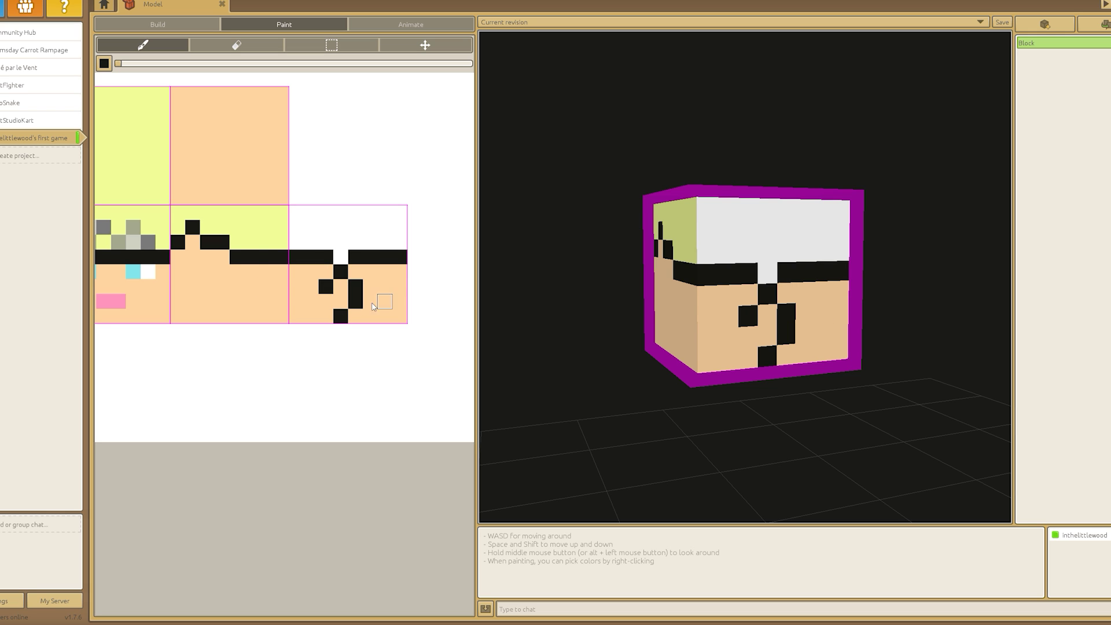
pyautogui.moveTo(225, 279)
pyautogui.mouseDown()
pyautogui.moveTo(342, 219)
pyautogui.moveTo(356, 272)
pyautogui.moveTo(399, 288)
pyautogui.mouseUp()
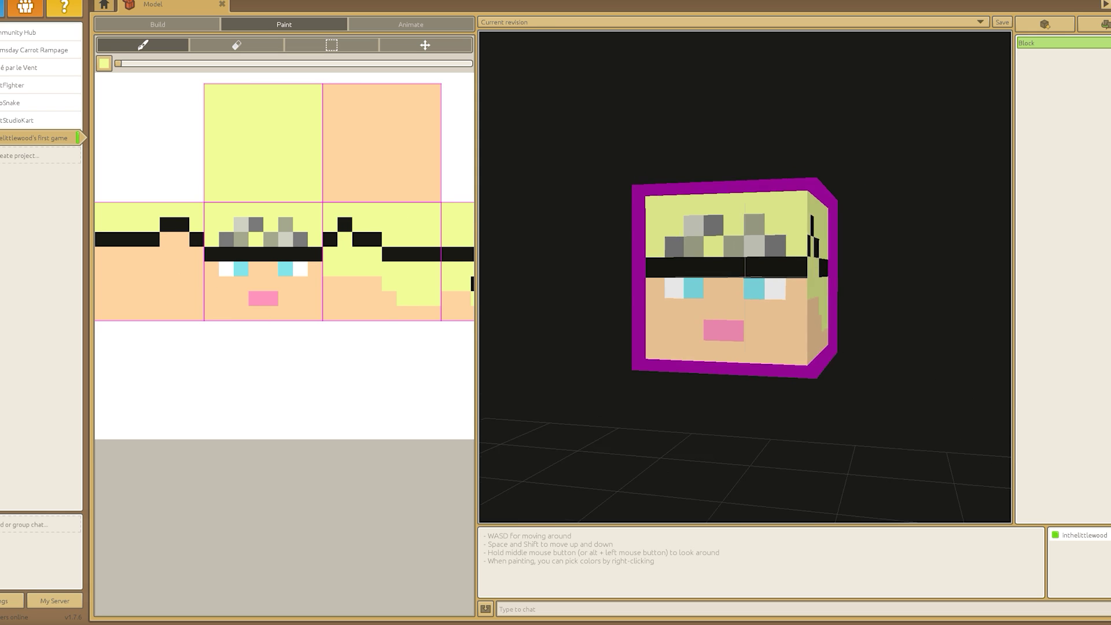
pyautogui.click(104, 63)
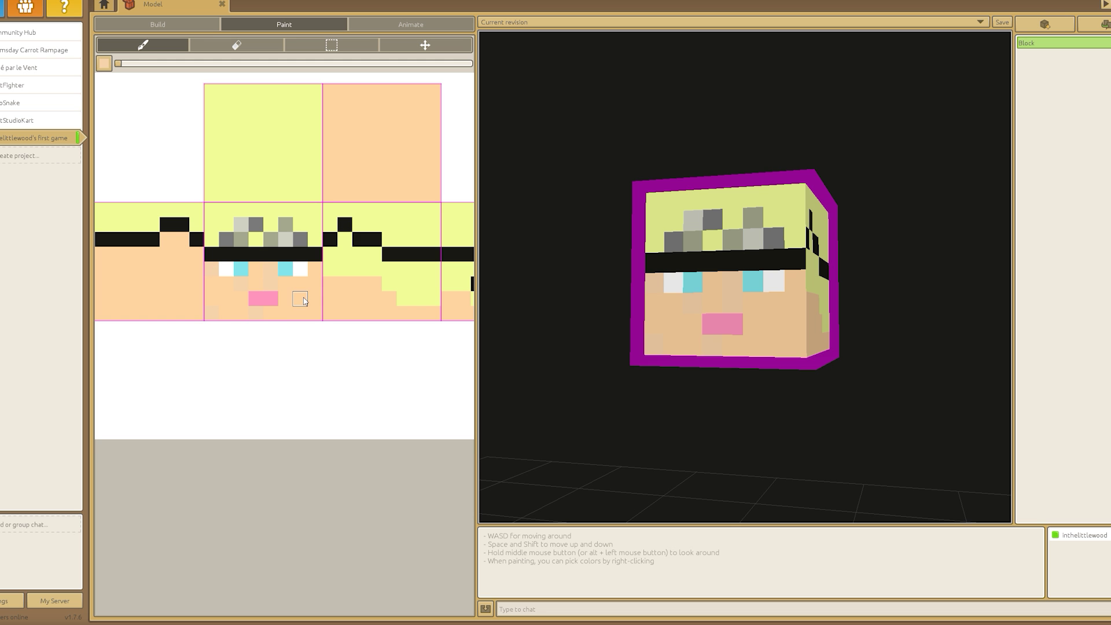
# Add a second block as the body, sized 8 × 12 × 4 and positioned at 0, 22, 0 under the head.
pyautogui.scroll(-5, 751, 313)
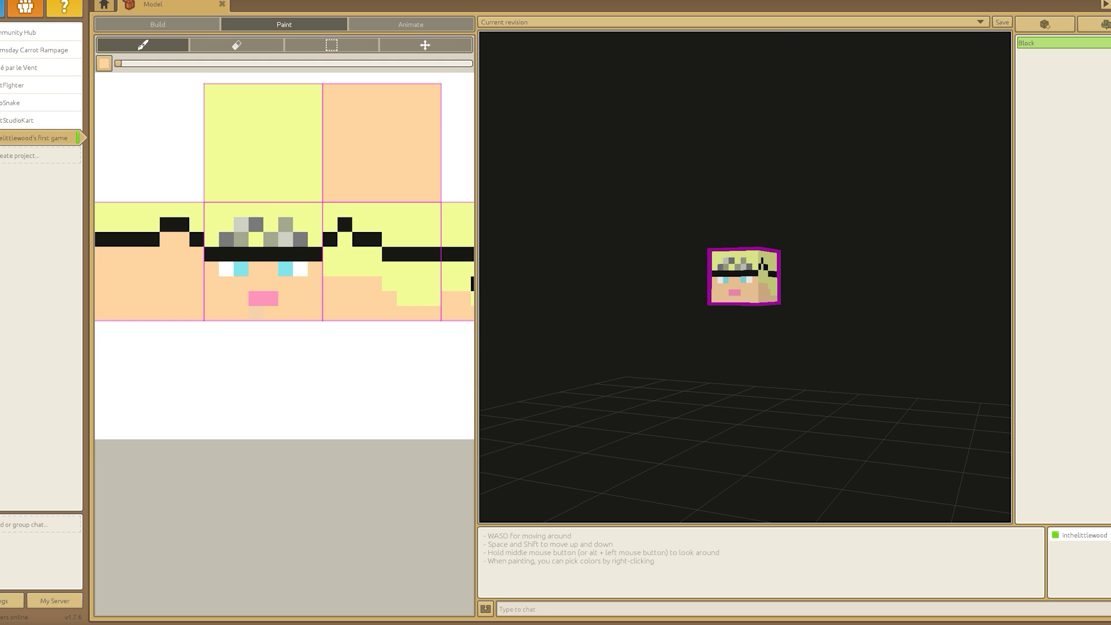
pyautogui.click(1044, 24)
pyautogui.press('Return')
pyautogui.click(1041, 56)
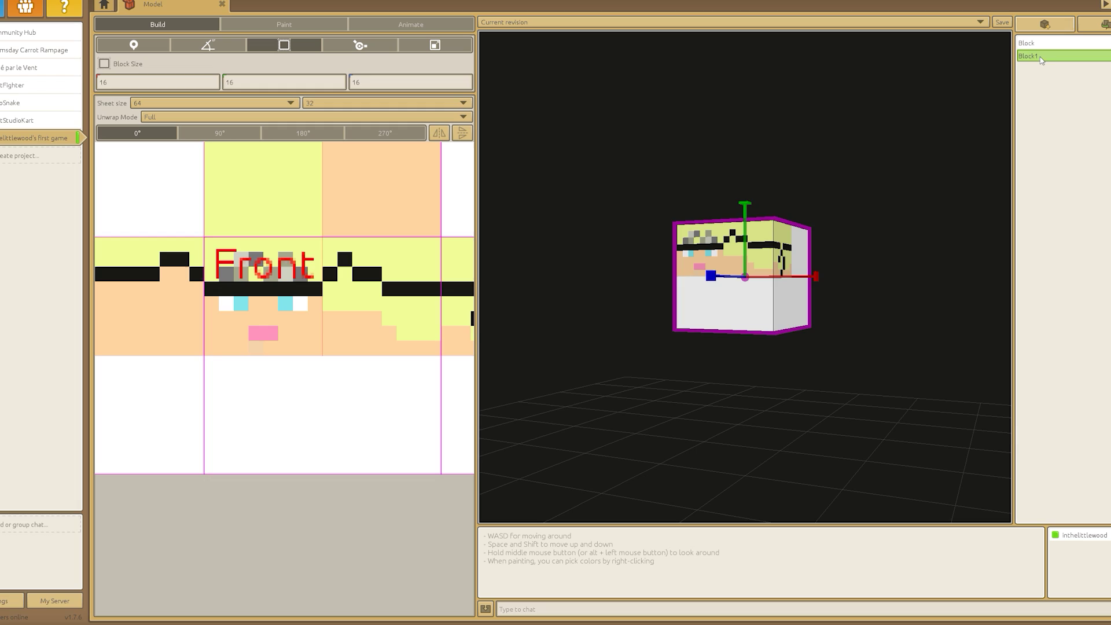
pyautogui.scroll(-3, 231, 354)
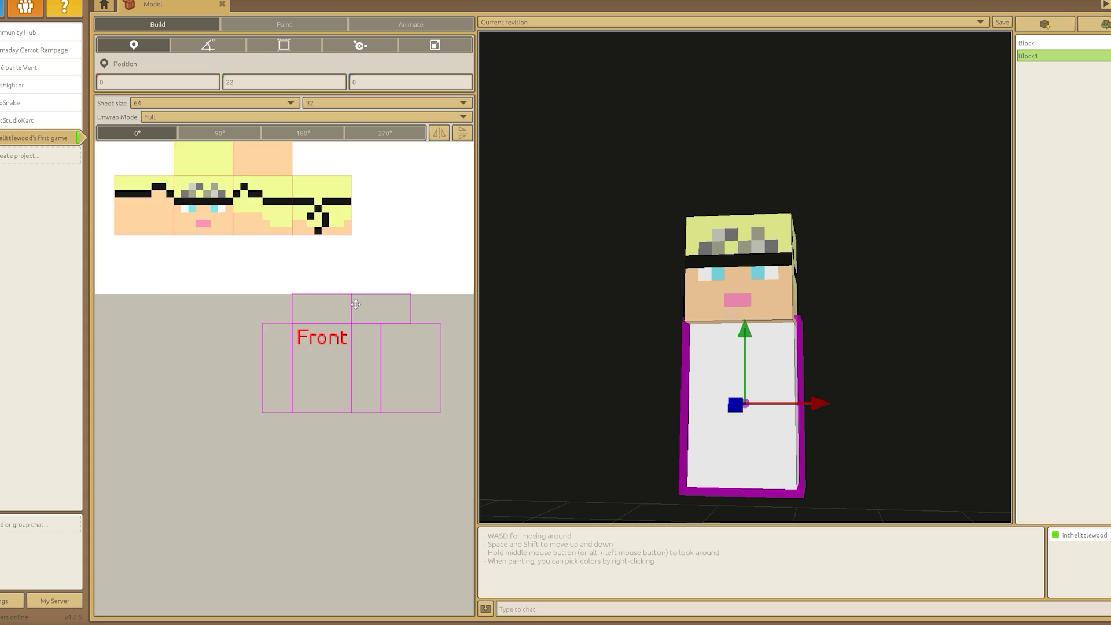
# Place the body's texture layout on the empty sheet area beside the head's texture.
pyautogui.click(284, 24)
pyautogui.click(158, 24)
pyautogui.click(243, 24)
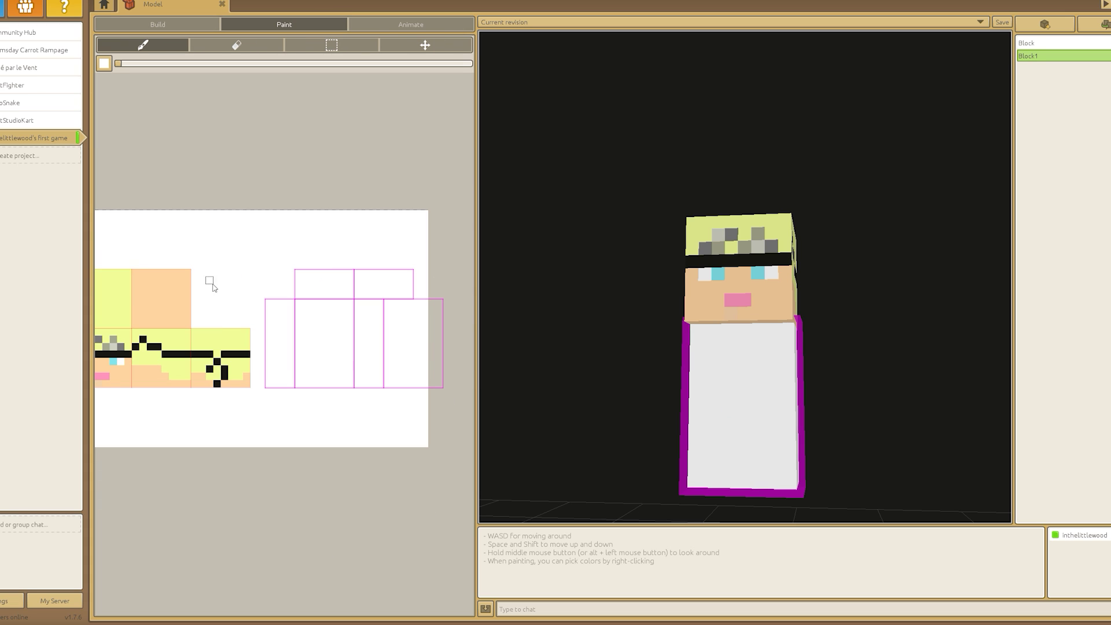
# Try to move the head's painted texture towards the upper-left corner of the sheet.
pyautogui.click(247, 332)
pyautogui.moveTo(274, 302); pyautogui.dragTo(362, 346)
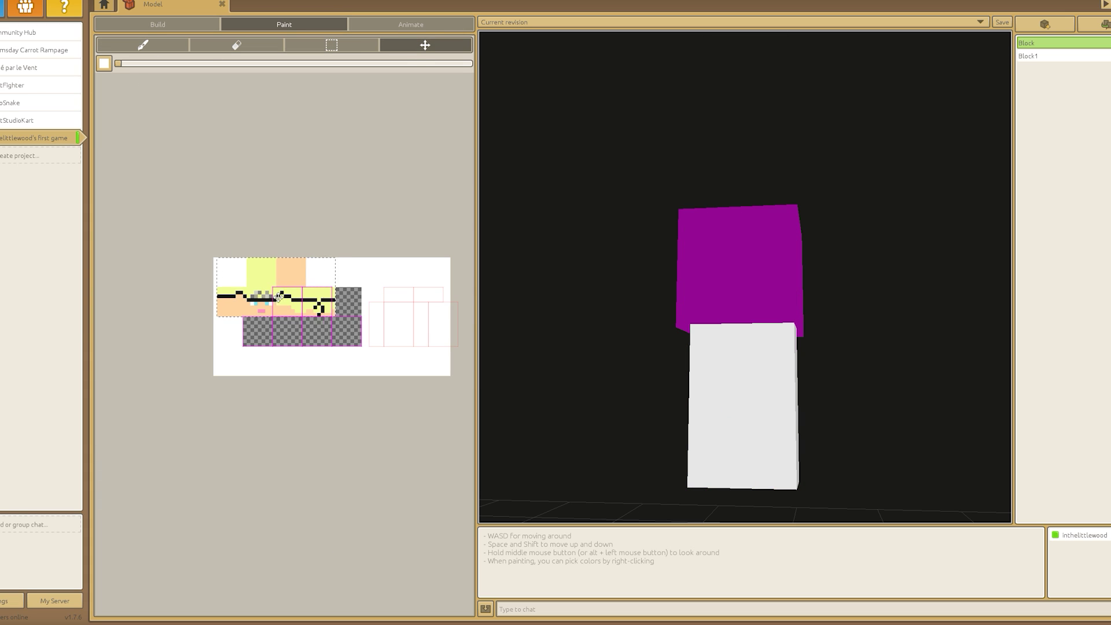
pyautogui.scroll(3, 289, 289)
pyautogui.press('m')
pyautogui.moveTo(133, 187); pyautogui.dragTo(263, 244)
pyautogui.click(335, 266)
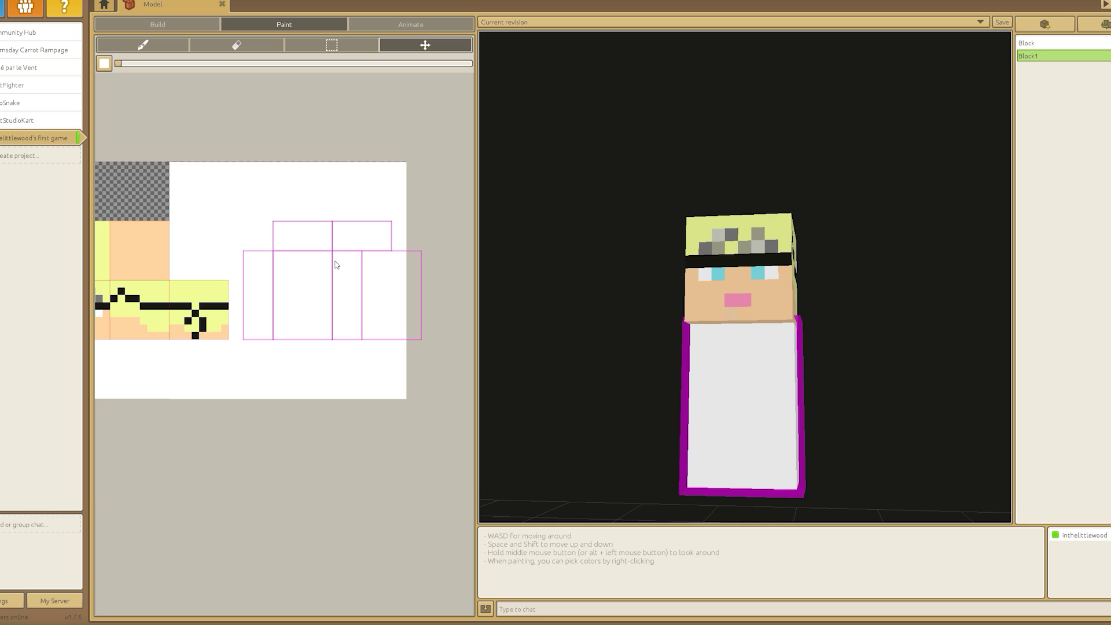
# Move the head's layout and painted texture to the sheet's upper-left corner and place the body's layout directly beside it.
pyautogui.click(157, 24)
pyautogui.click(284, 25)
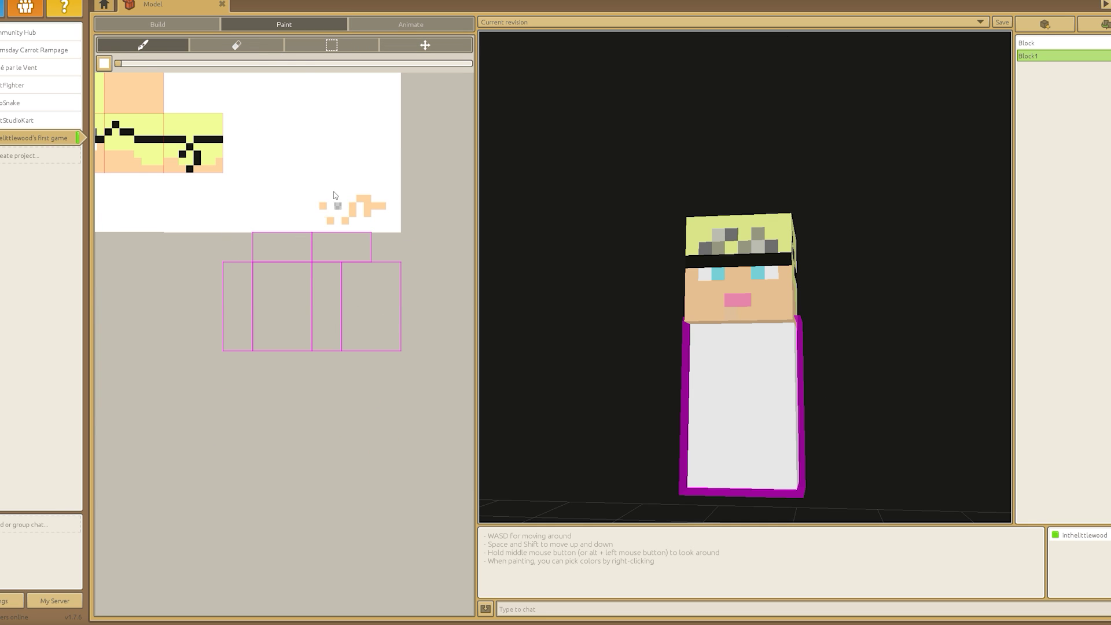
pyautogui.click(193, 268)
pyautogui.click(354, 46)
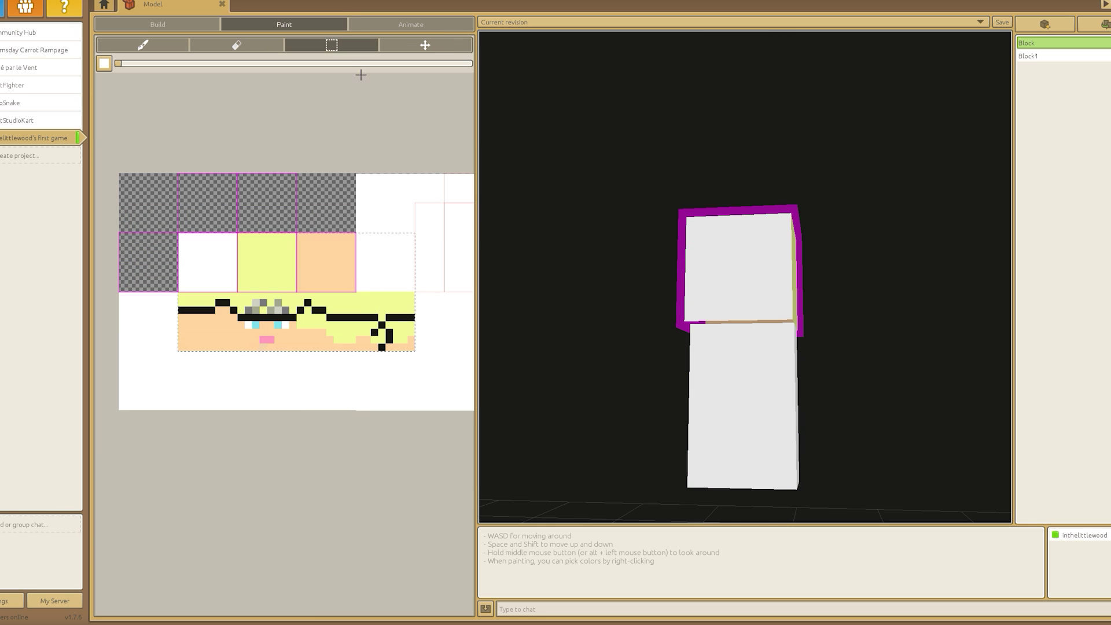
pyautogui.moveTo(324, 278); pyautogui.dragTo(226, 278, button='middle')
pyautogui.click(158, 24)
pyautogui.click(289, 302)
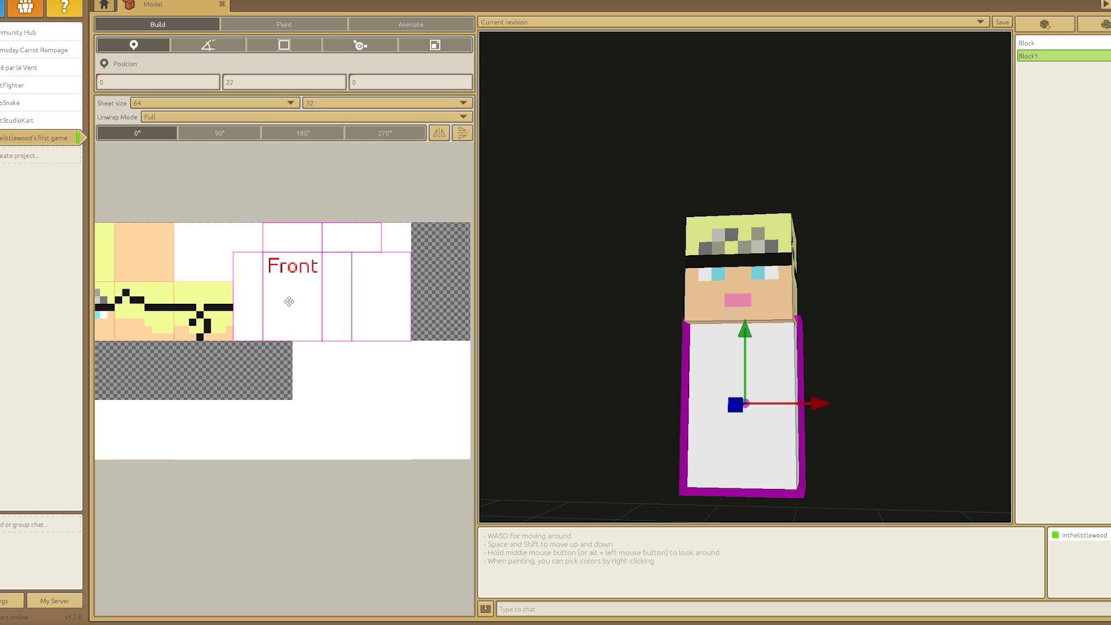
# Erase the body's narrow side face and paint its front with a light green top, a skin-coloured neckline and white straps.
pyautogui.click(284, 24)
pyautogui.scroll(2, 311, 313)
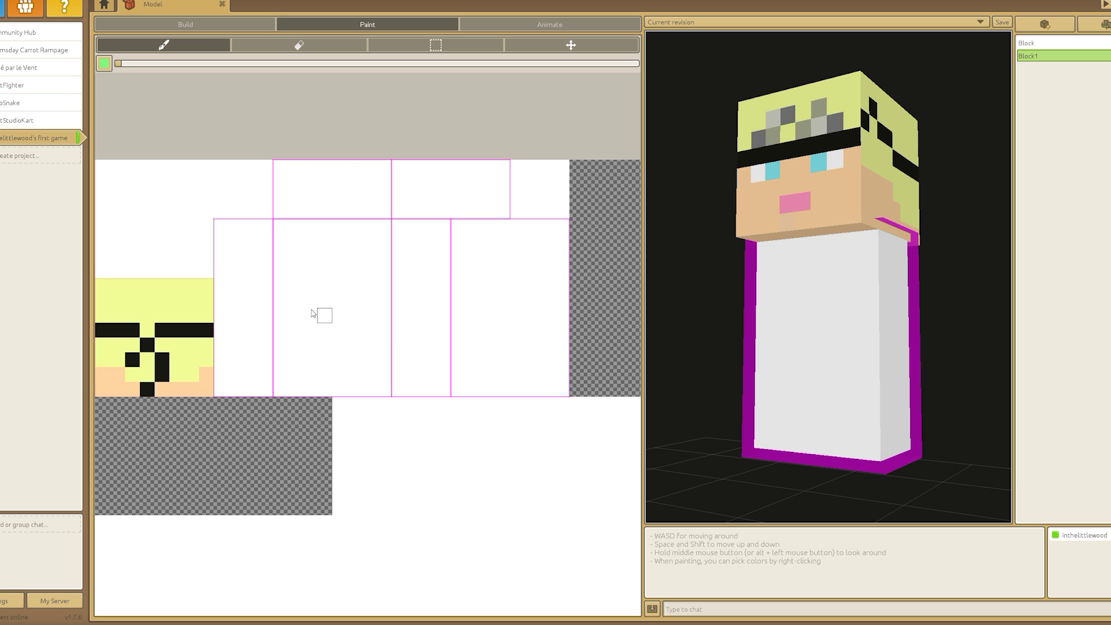
pyautogui.click(299, 45)
pyautogui.moveTo(243, 307); pyautogui.dragTo(236, 211)
pyautogui.rightClick(110, 385)
pyautogui.click(163, 45)
pyautogui.moveTo(310, 242); pyautogui.dragTo(358, 237)
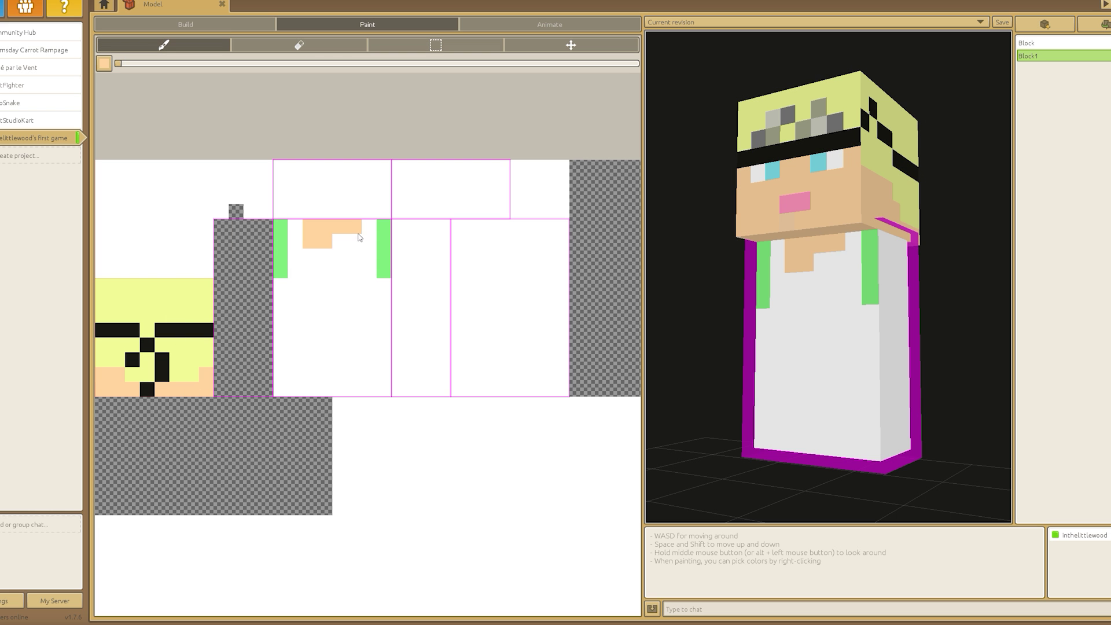
pyautogui.moveTo(285, 325)
pyautogui.mouseDown()
pyautogui.moveTo(385, 325)
pyautogui.moveTo(371, 262)
pyautogui.moveTo(295, 343)
pyautogui.moveTo(371, 375)
pyautogui.moveTo(318, 254)
pyautogui.mouseUp()
# Draw a dark green triangular emblem on the body's front and recolour the top bright green.
pyautogui.click(104, 62)
pyautogui.click(191, 124)
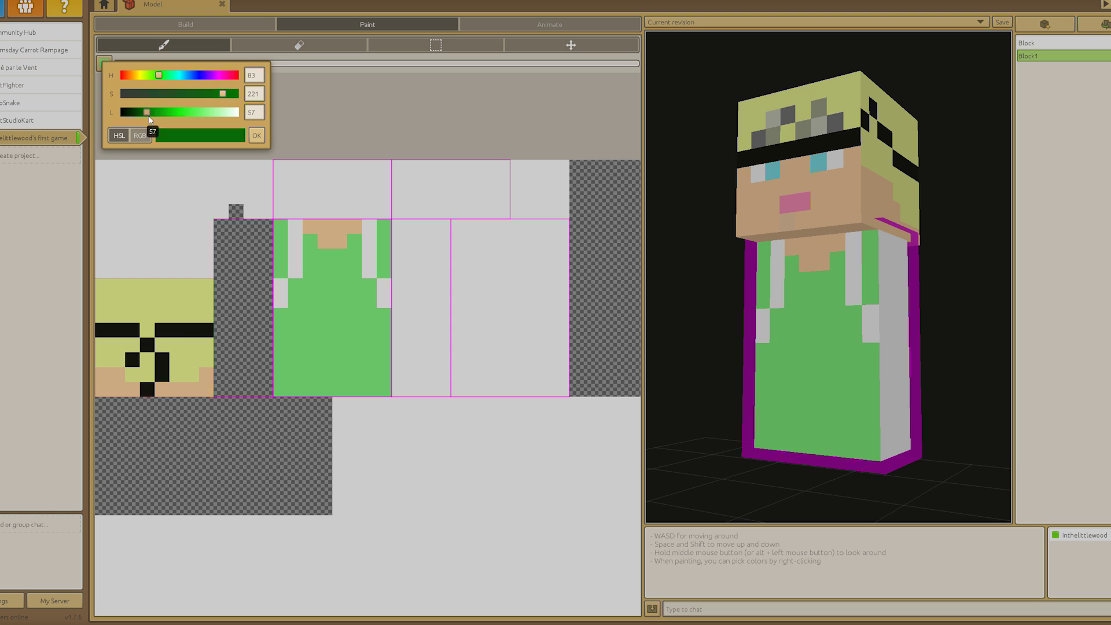
pyautogui.moveTo(325, 301)
pyautogui.mouseDown()
pyautogui.moveTo(357, 328)
pyautogui.moveTo(356, 373)
pyautogui.moveTo(317, 332)
pyautogui.moveTo(323, 340)
pyautogui.moveTo(325, 301)
pyautogui.moveTo(320, 351)
pyautogui.moveTo(314, 299)
pyautogui.moveTo(285, 385)
pyautogui.moveTo(371, 324)
pyautogui.moveTo(353, 268)
pyautogui.mouseUp()
pyautogui.click(104, 63)
pyautogui.click(191, 133)
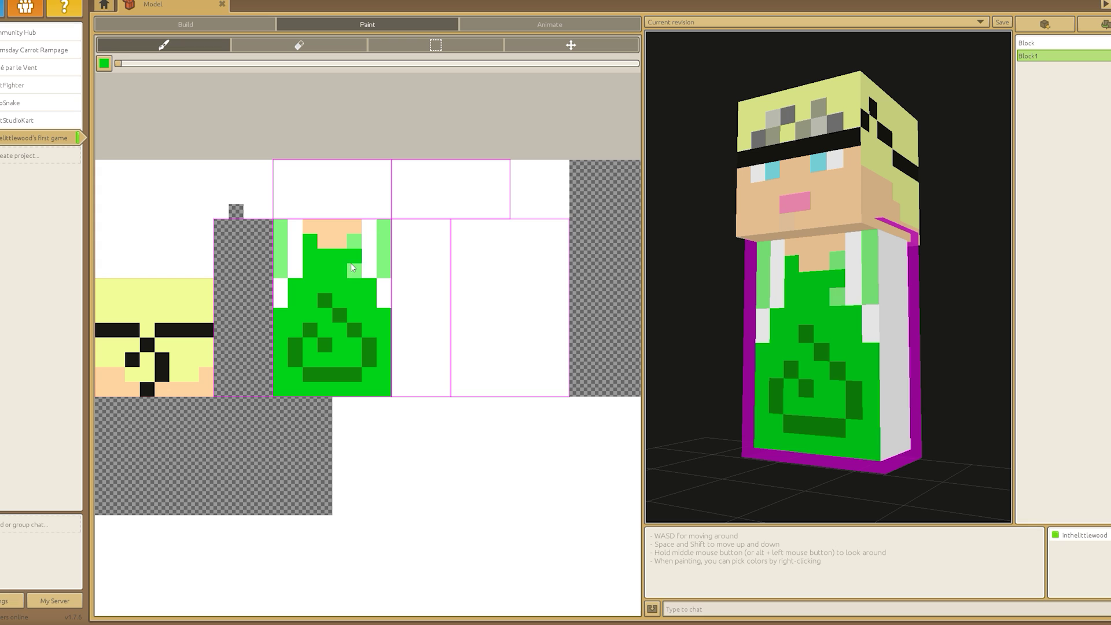
# Paint the body's unerased narrow side and its back bright green, leaving white straps and a white backpack shape.
pyautogui.moveTo(429, 392); pyautogui.dragTo(434, 232)
pyautogui.rightClick(383, 286)
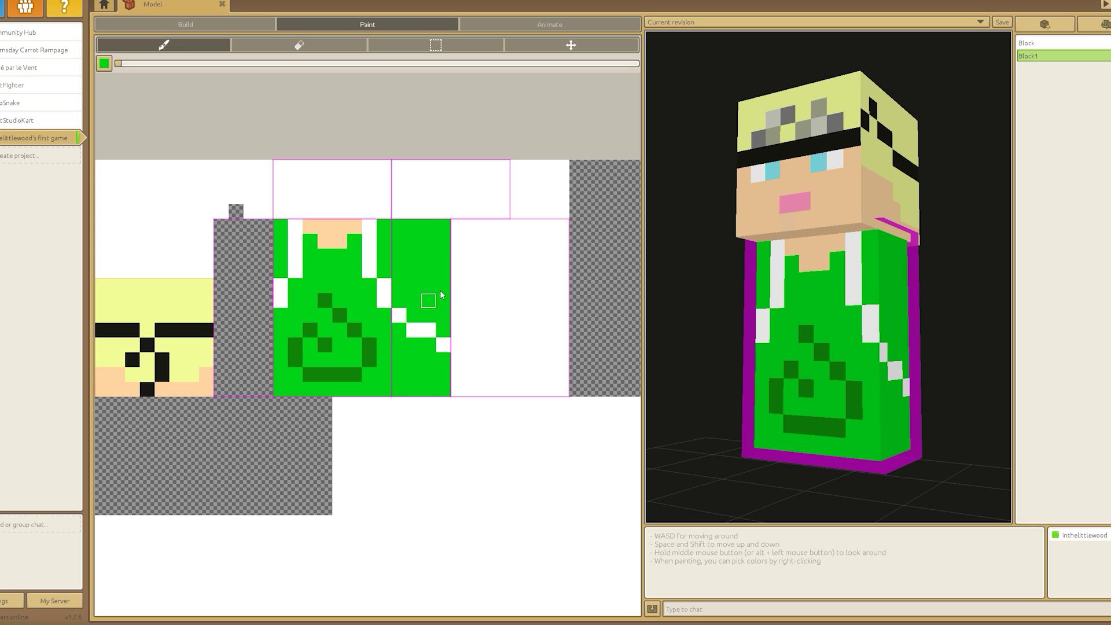
pyautogui.moveTo(441, 295)
pyautogui.mouseDown()
pyautogui.moveTo(472, 324)
pyautogui.moveTo(538, 352)
pyautogui.moveTo(520, 272)
pyautogui.moveTo(555, 250)
pyautogui.mouseUp()
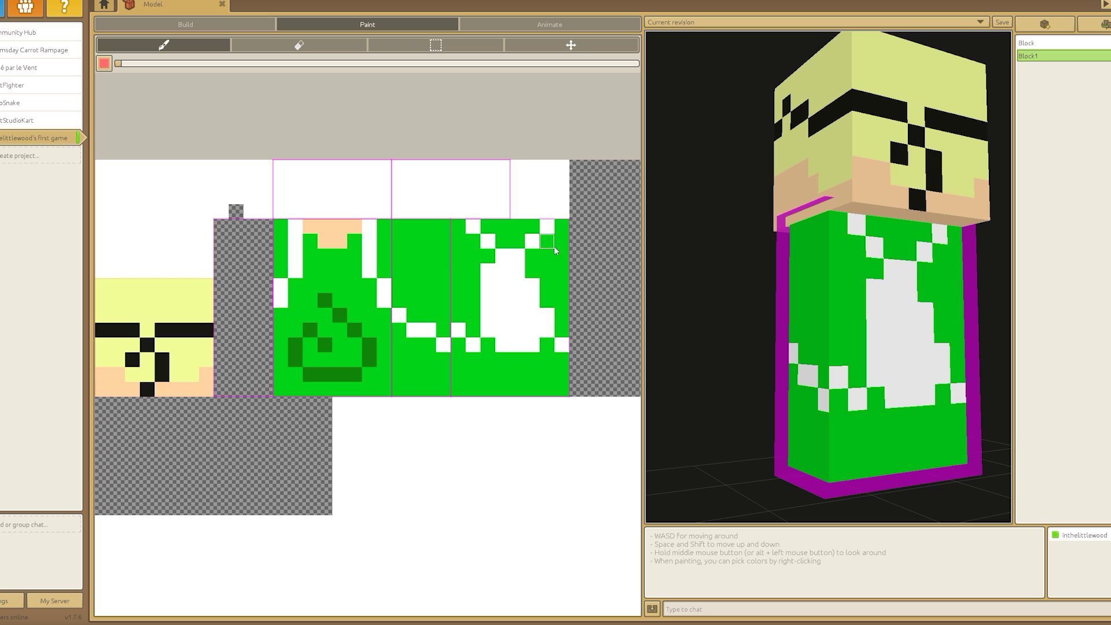
# Add red, black and light grey details to the backpack shape, and shade the front around the emblem with a muted green.
pyautogui.moveTo(517, 300); pyautogui.dragTo(502, 285)
pyautogui.click(517, 330)
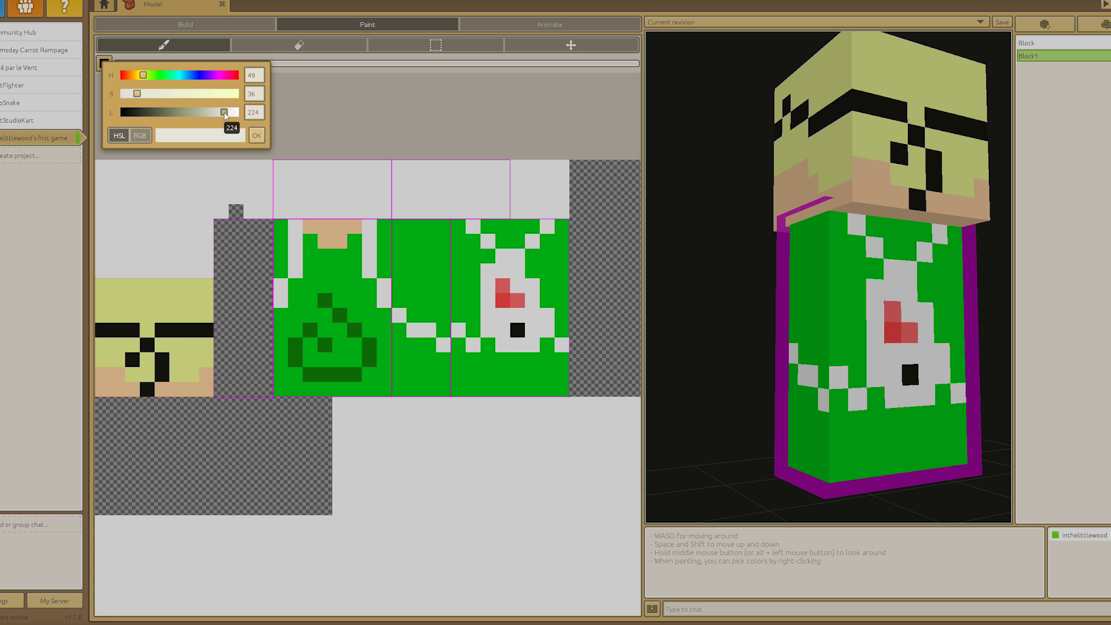
pyautogui.click(503, 330)
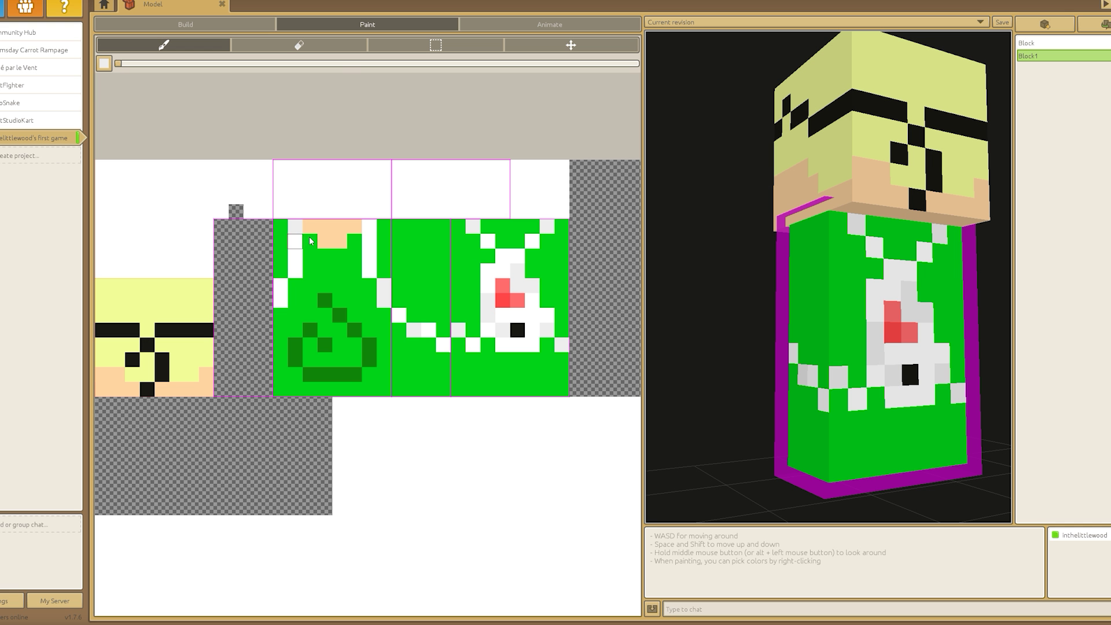
pyautogui.rightClick(325, 300)
pyautogui.moveTo(318, 315); pyautogui.dragTo(340, 389)
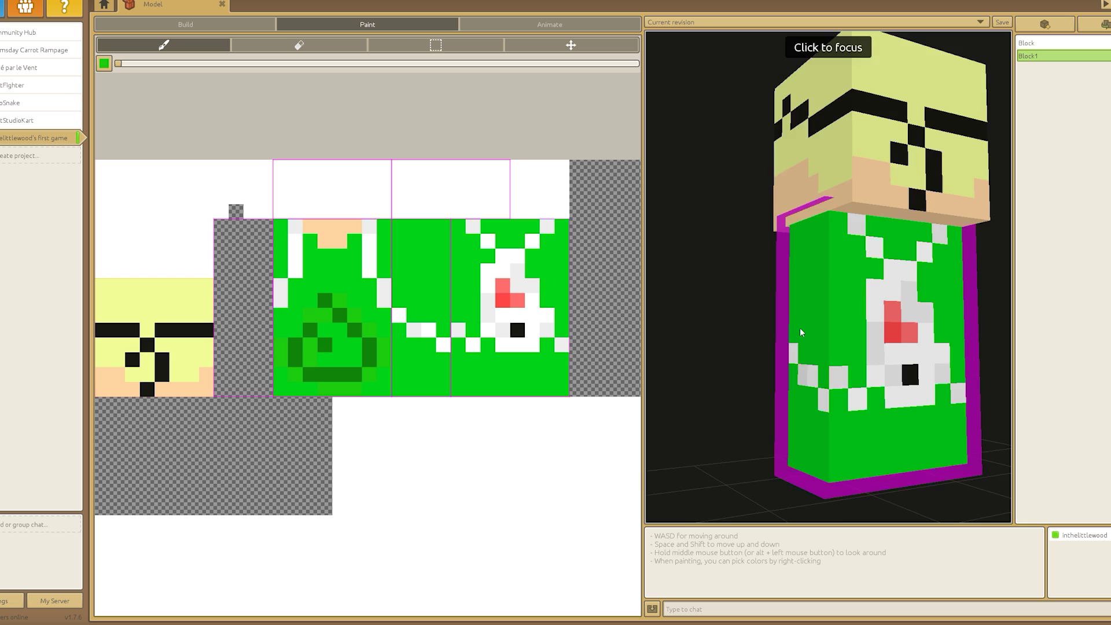
# Fill the body's end faces and erased side with bright green, continuing the white strap across that side.
pyautogui.moveTo(414, 182); pyautogui.dragTo(486, 197)
pyautogui.moveTo(223, 231); pyautogui.dragTo(260, 388)
pyautogui.rightClick(280, 292)
pyautogui.moveTo(265, 316); pyautogui.dragTo(236, 331)
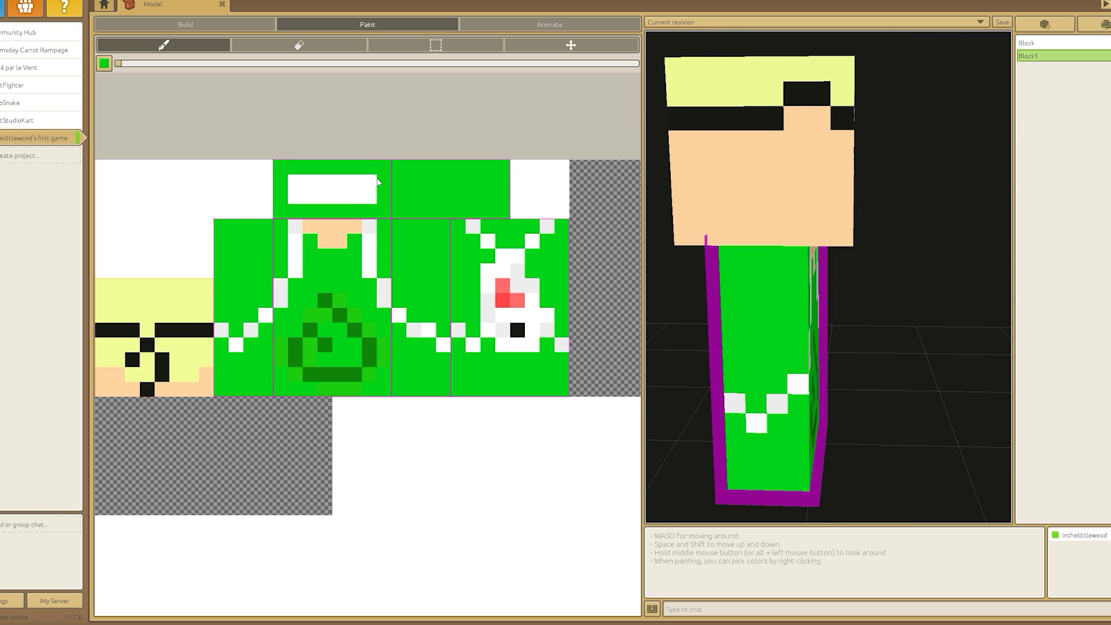
pyautogui.moveTo(376, 183); pyautogui.dragTo(289, 194)
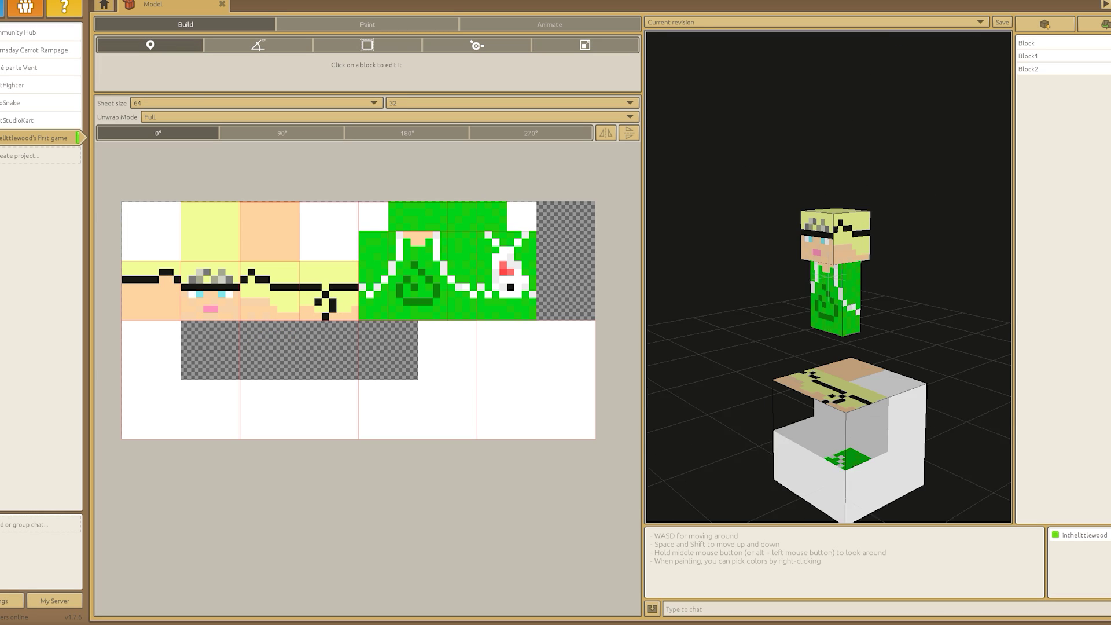
# Size the third block 4 × 12 × 4 and move it up beside the body as an arm.
pyautogui.click(1031, 56)
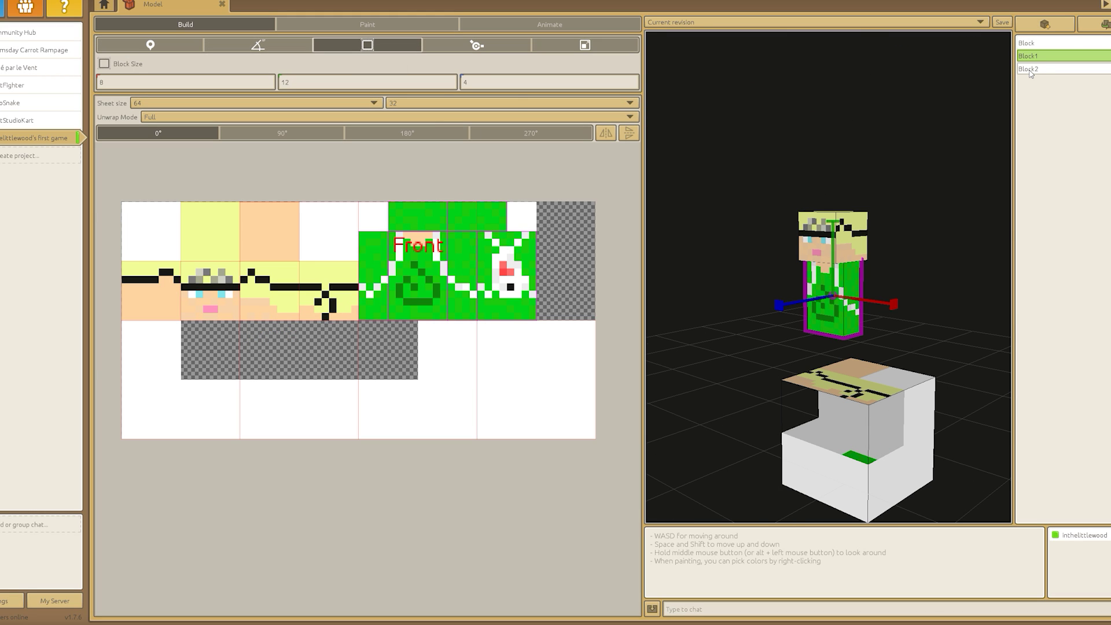
pyautogui.click(1031, 70)
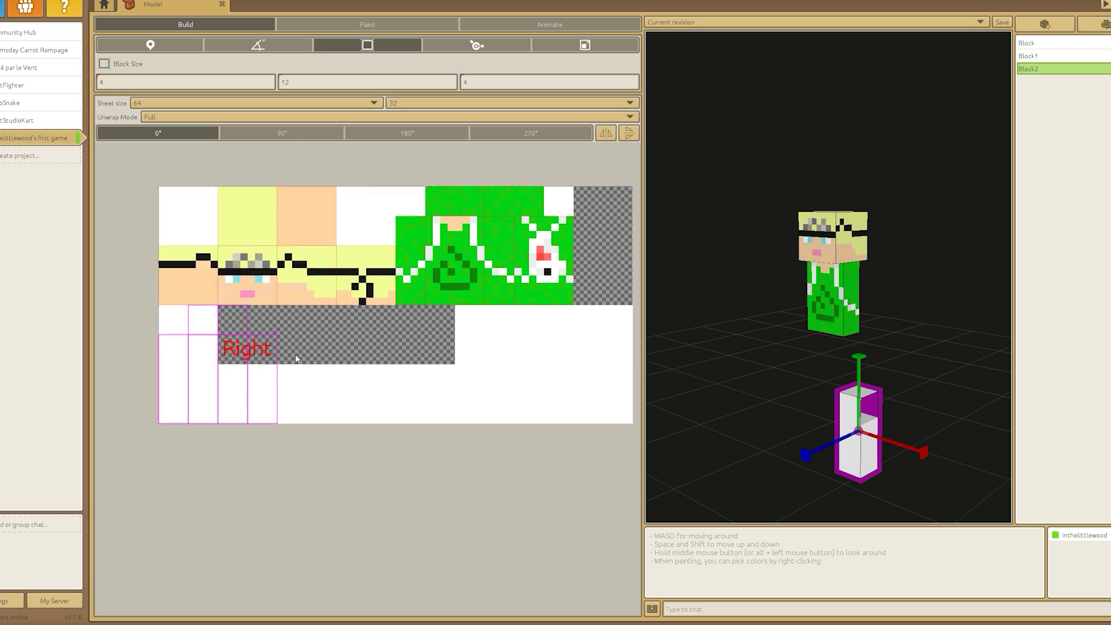
pyautogui.click(150, 45)
pyautogui.scroll(5, 827, 278)
pyautogui.moveTo(752, 393); pyautogui.dragTo(889, 243)
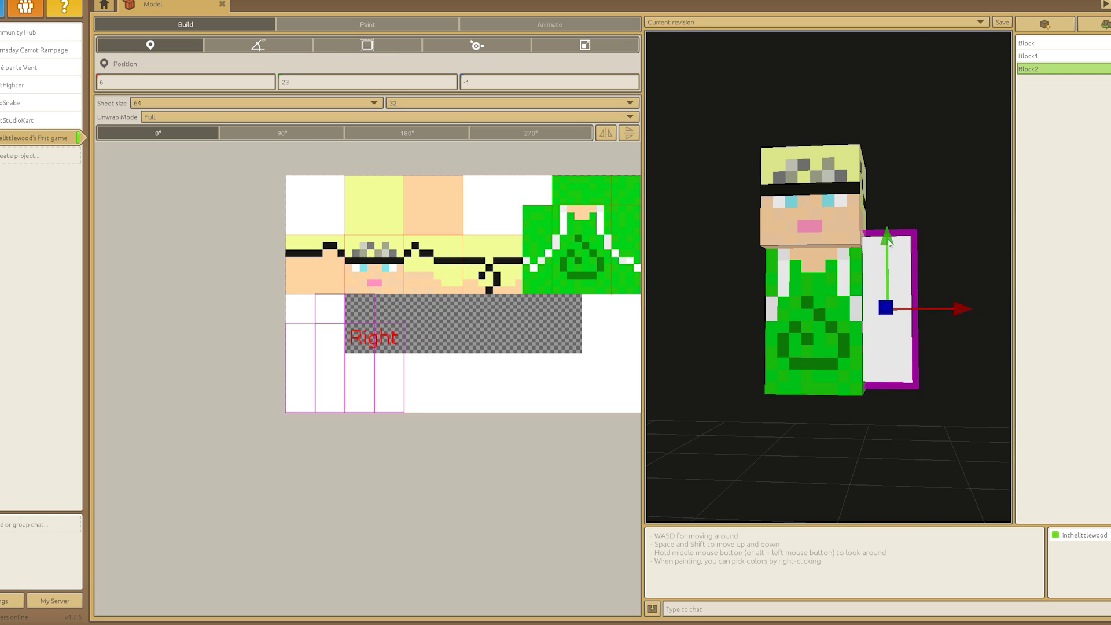
pyautogui.scroll(5, 661, 127)
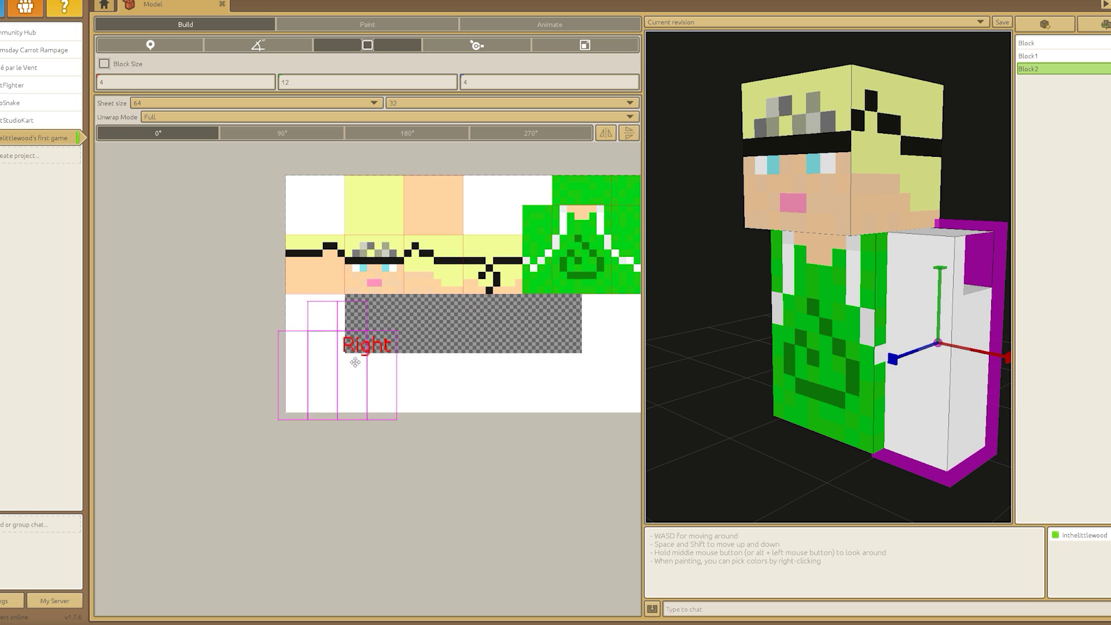
# Lower the arm block to height 22, align it with the body in depth, and fit its texture layout below the head's.
pyautogui.press('Tab')
pyautogui.press('Tab')
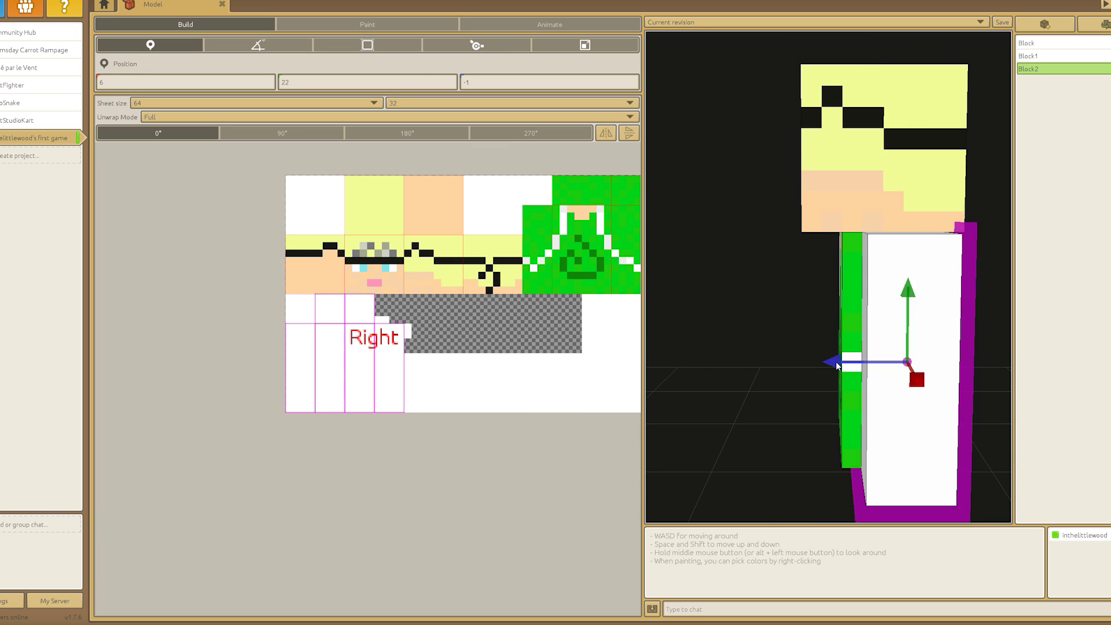
pyautogui.scroll(5, 892, 339)
pyautogui.scroll(-5, 891, 339)
pyautogui.press('Tab')
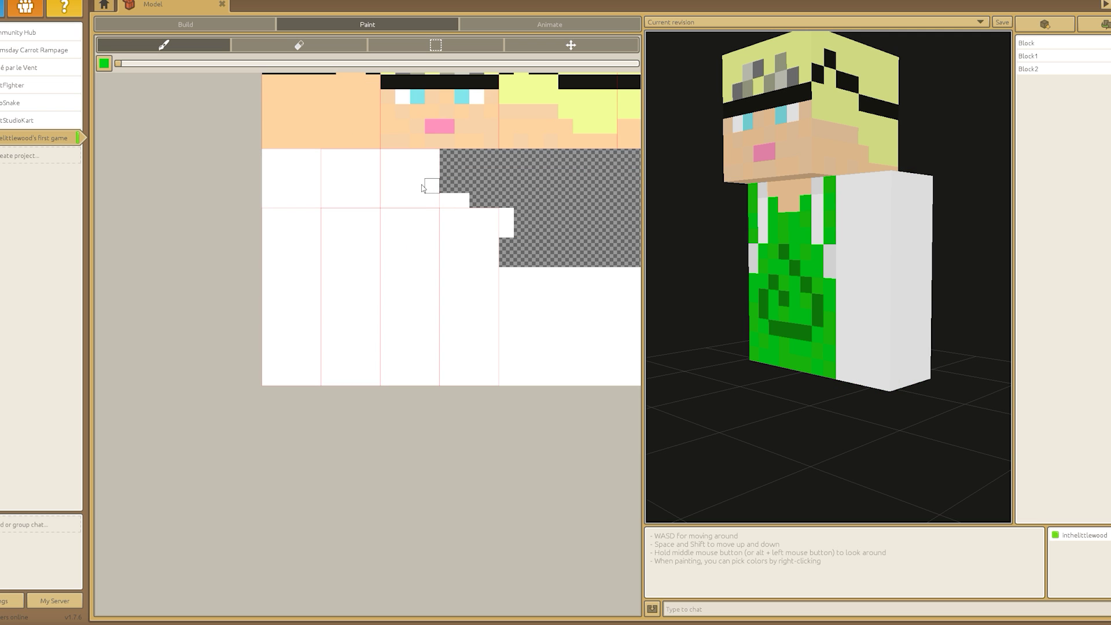
# Paint the arm with a bright green sleeve on its upper part and skin colour below.
pyautogui.moveTo(358, 215)
pyautogui.mouseDown()
pyautogui.moveTo(307, 269)
pyautogui.moveTo(330, 278)
pyautogui.moveTo(307, 260)
pyautogui.moveTo(431, 228)
pyautogui.moveTo(489, 232)
pyautogui.mouseUp()
pyautogui.rightClick(405, 142)
pyautogui.moveTo(289, 277)
pyautogui.mouseDown()
pyautogui.moveTo(307, 324)
pyautogui.moveTo(428, 318)
pyautogui.moveTo(478, 329)
pyautogui.moveTo(477, 362)
pyautogui.mouseUp()
# Mottle the arm's skin area with pixels in a second skin tone.
pyautogui.click(104, 63)
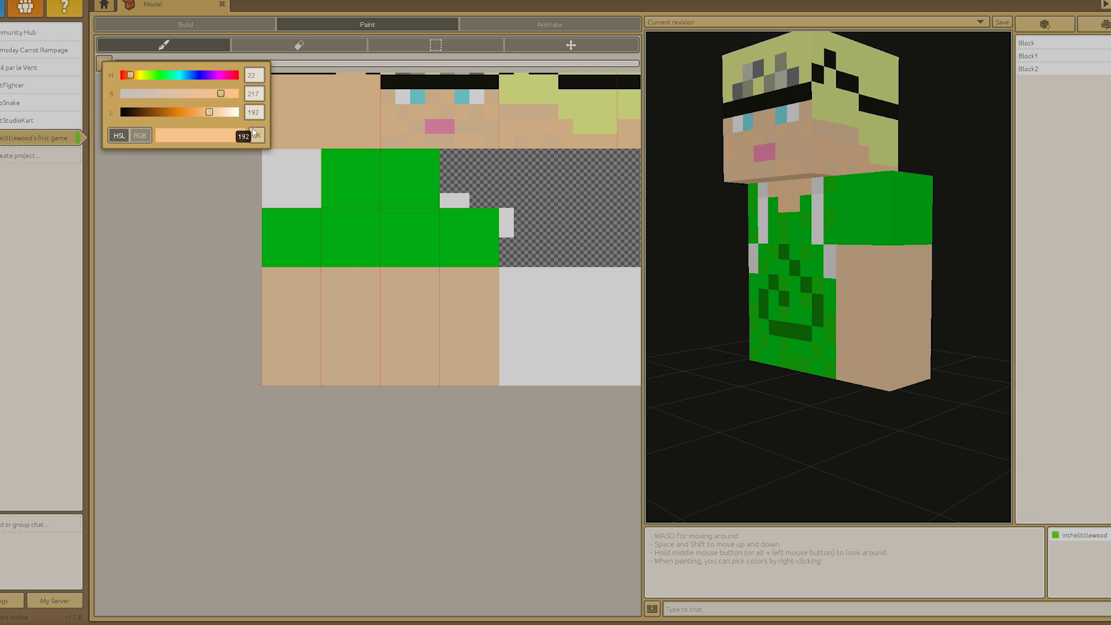
pyautogui.click(231, 114)
pyautogui.click(298, 347)
pyautogui.click(345, 328)
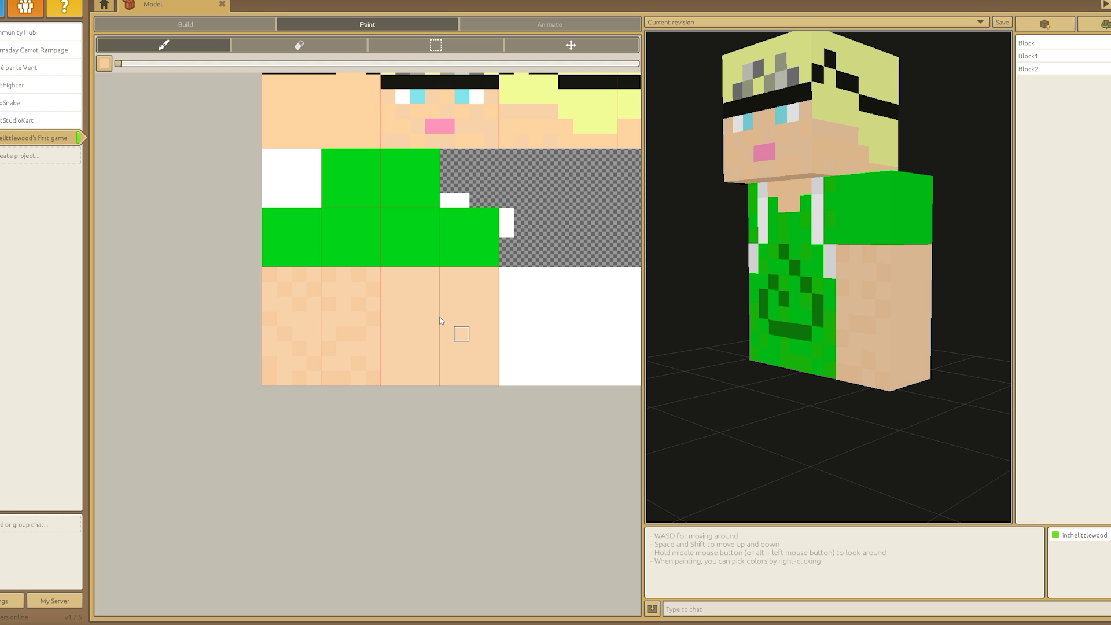
# Mottle the arm's green sleeve with darker green pixels and cover the arm's top face in darker green.
pyautogui.click(104, 63)
pyautogui.click(388, 106)
pyautogui.rightClick(463, 261)
pyautogui.click(431, 250)
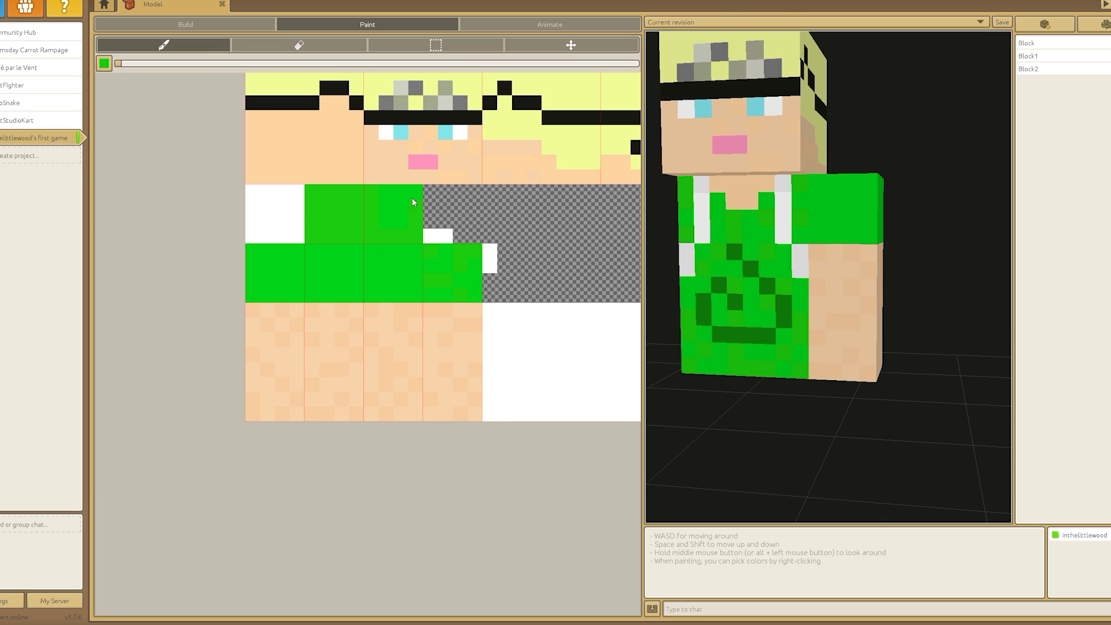
pyautogui.moveTo(266, 263); pyautogui.dragTo(348, 280)
# Mottle the skin areas on the head's faces with pixels in a second skin tone.
pyautogui.rightClick(406, 161)
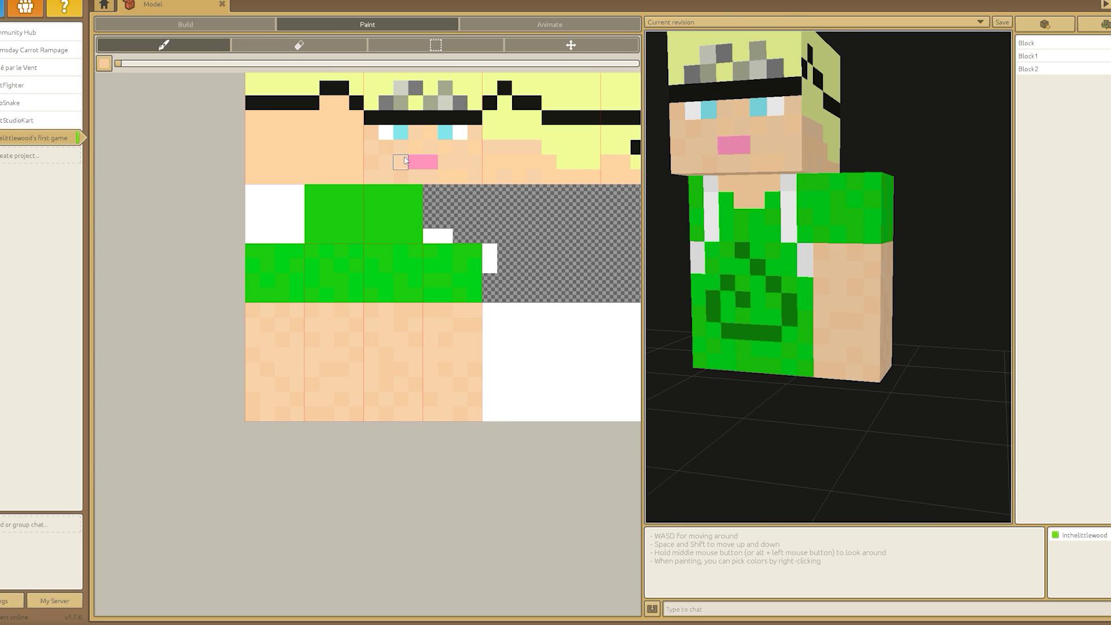
pyautogui.scroll(3, 602, 178)
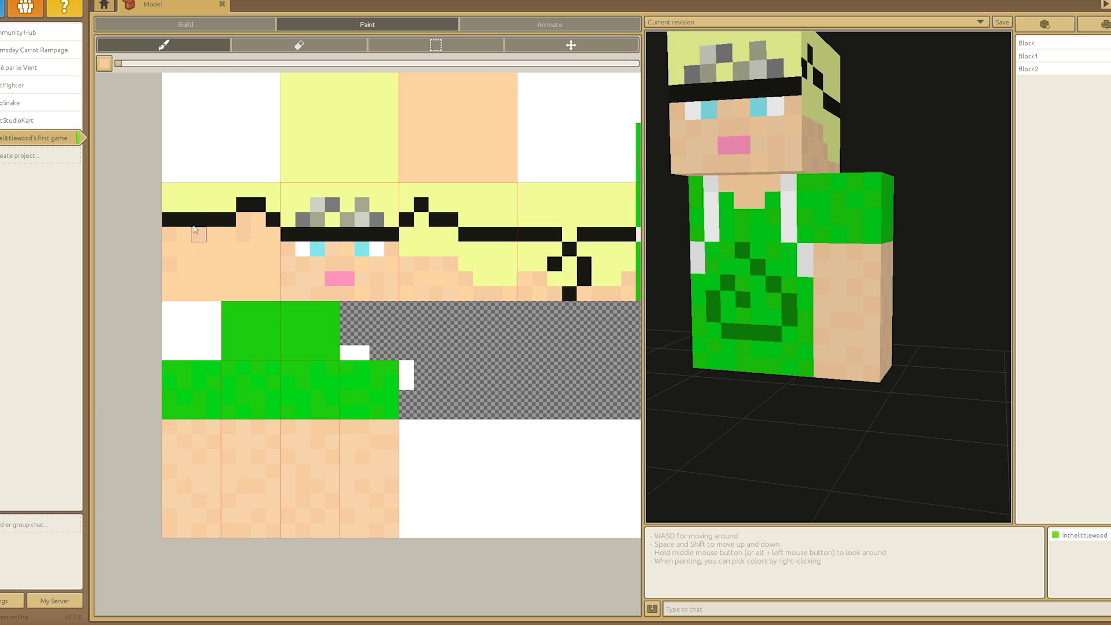
pyautogui.scroll(-3, 288, 297)
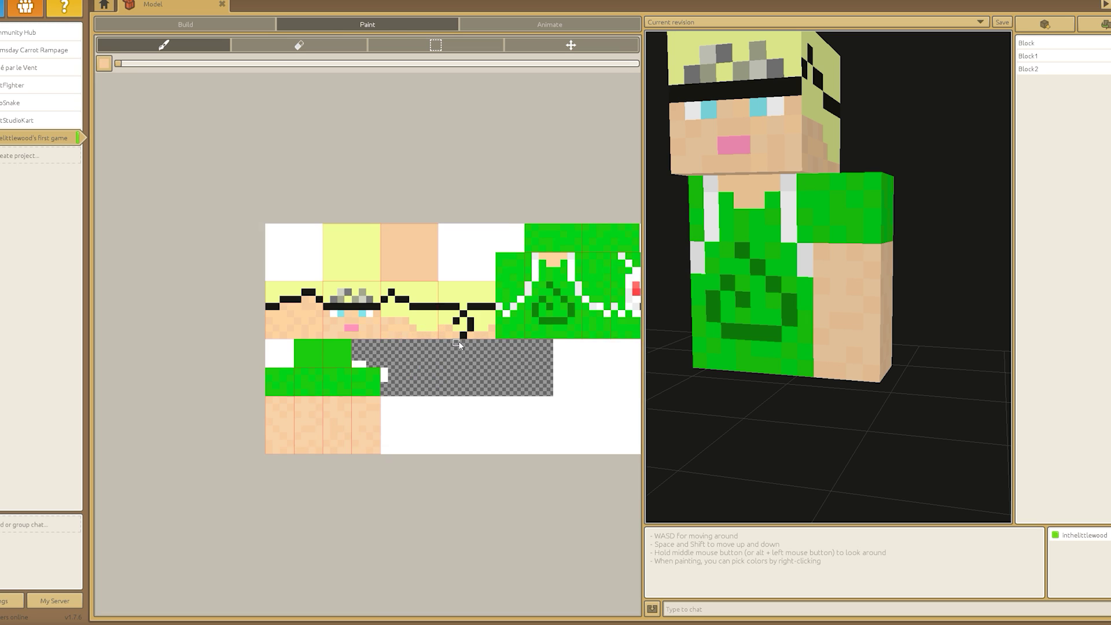
# Duplicate the arm onto the body's other side, and duplicate it again as a leg with its own texture area beside the arm's.
pyautogui.click(1029, 68)
pyautogui.click(205, 26)
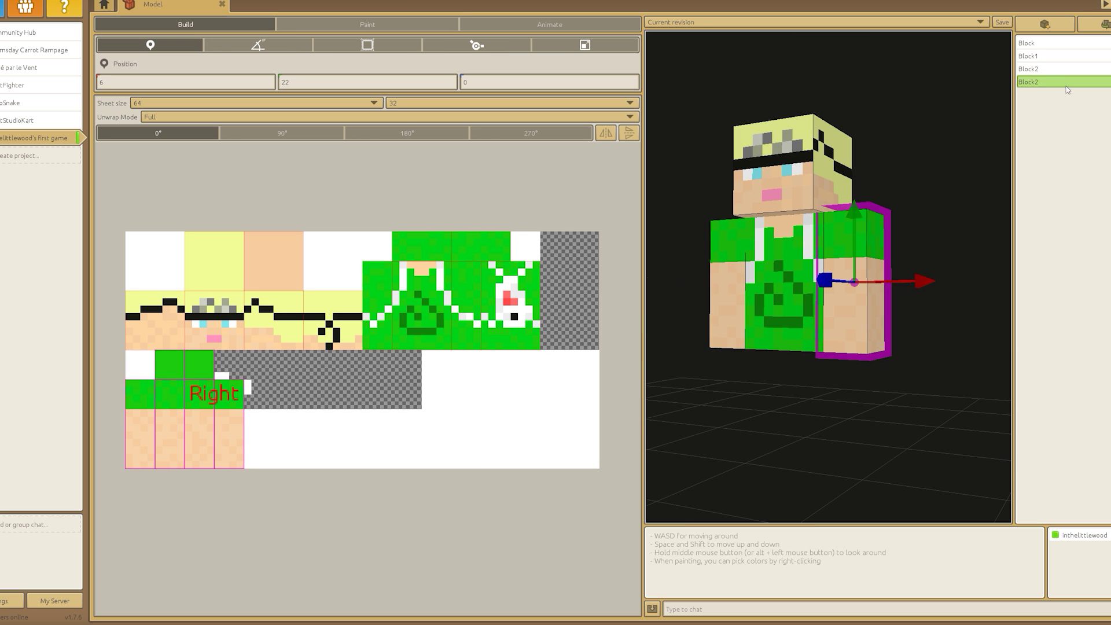
pyautogui.hotkey('ctrl', 'd')
pyautogui.press('Return')
pyautogui.scroll(3, 359, 347)
# Fill the leg's texture area with white and paint a skin-coloured foot with a grey sandal strap around the ankle.
pyautogui.click(368, 24)
pyautogui.moveTo(231, 353)
pyautogui.mouseDown()
pyautogui.moveTo(275, 349)
pyautogui.moveTo(350, 300)
pyautogui.moveTo(434, 354)
pyautogui.mouseUp()
pyautogui.moveTo(204, 328)
pyautogui.mouseDown()
pyautogui.moveTo(555, 284)
pyautogui.moveTo(416, 290)
pyautogui.mouseUp()
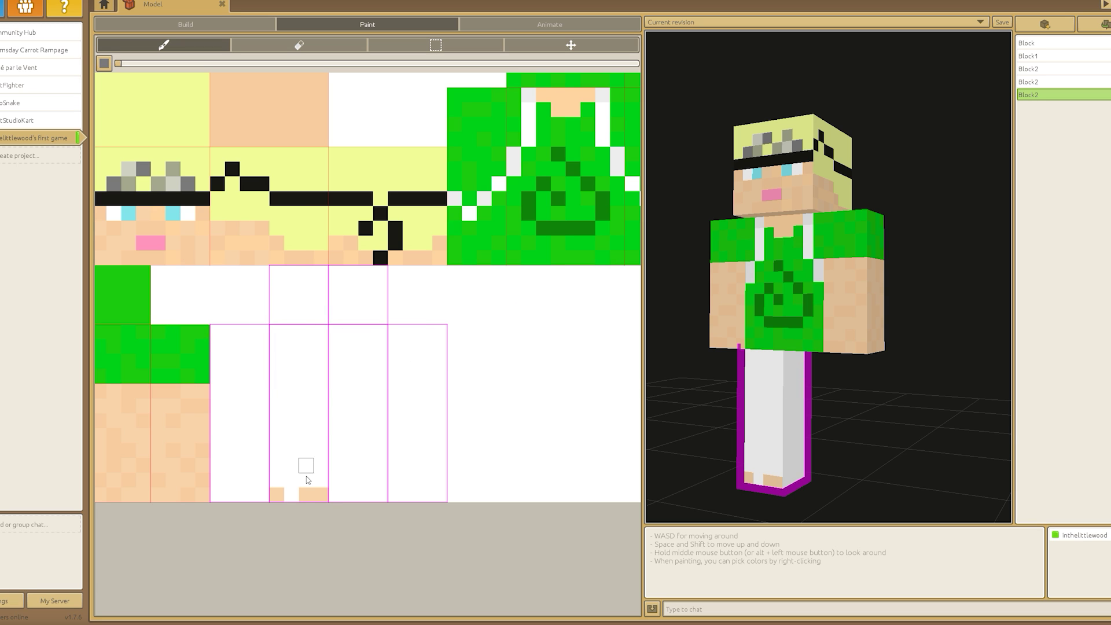
pyautogui.moveTo(322, 485)
pyautogui.mouseDown()
pyautogui.moveTo(255, 476)
pyautogui.moveTo(443, 495)
pyautogui.mouseUp()
pyautogui.rightClick(277, 494)
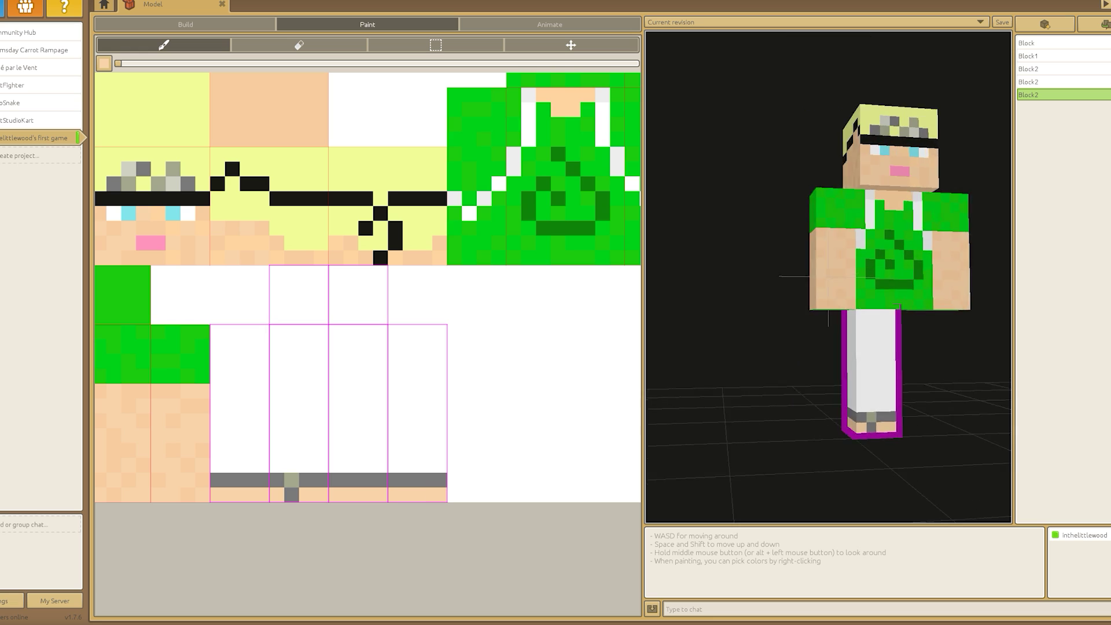
# Fill the leg's sole with grey and paint mottled skin on the lower leg above the strap.
pyautogui.rightClick(309, 487)
pyautogui.click(358, 295)
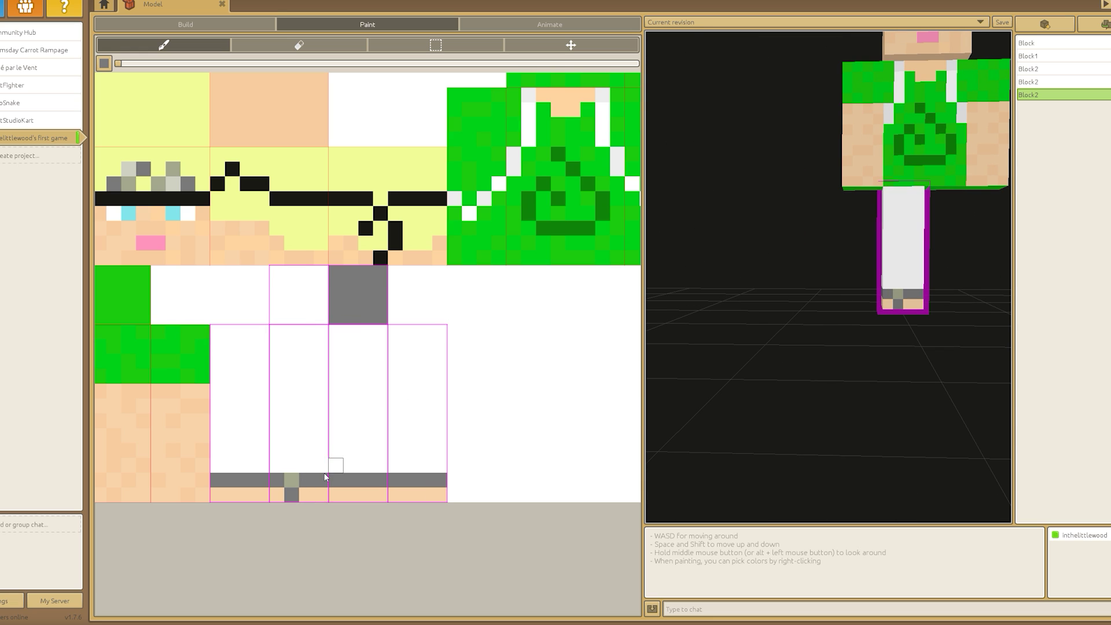
pyautogui.moveTo(416, 451); pyautogui.dragTo(216, 438)
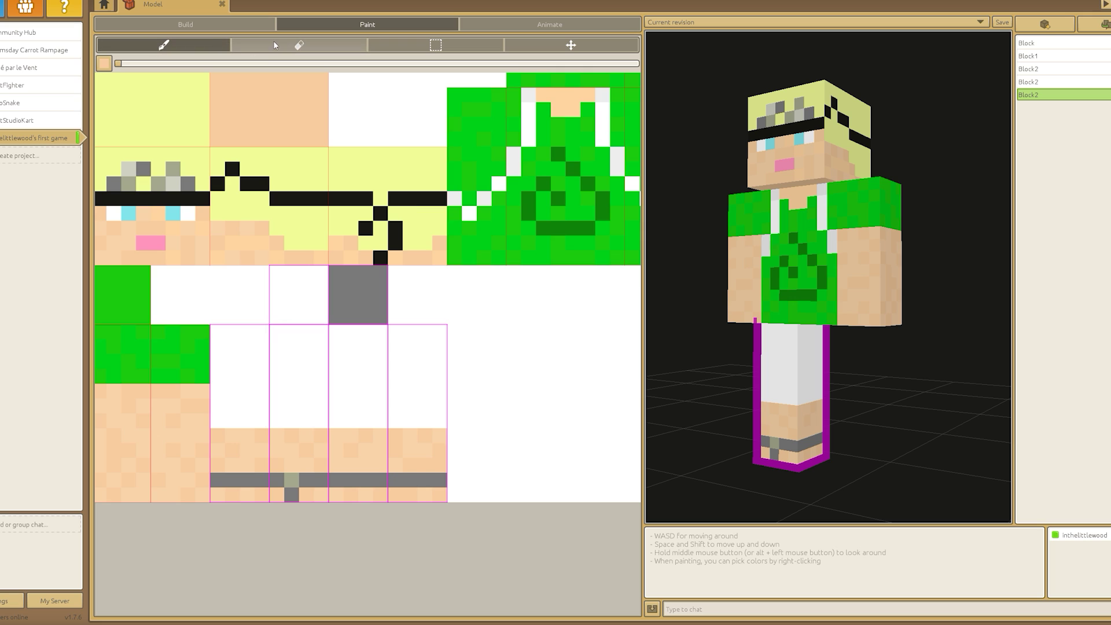
# Paint blue shorts on the upper part of the leg's front and back faces.
pyautogui.click(105, 63)
pyautogui.moveTo(199, 113); pyautogui.dragTo(174, 113)
pyautogui.click(256, 135)
pyautogui.moveTo(277, 329)
pyautogui.mouseDown()
pyautogui.moveTo(276, 396)
pyautogui.moveTo(321, 423)
pyautogui.mouseUp()
pyautogui.moveTo(396, 330); pyautogui.dragTo(440, 411)
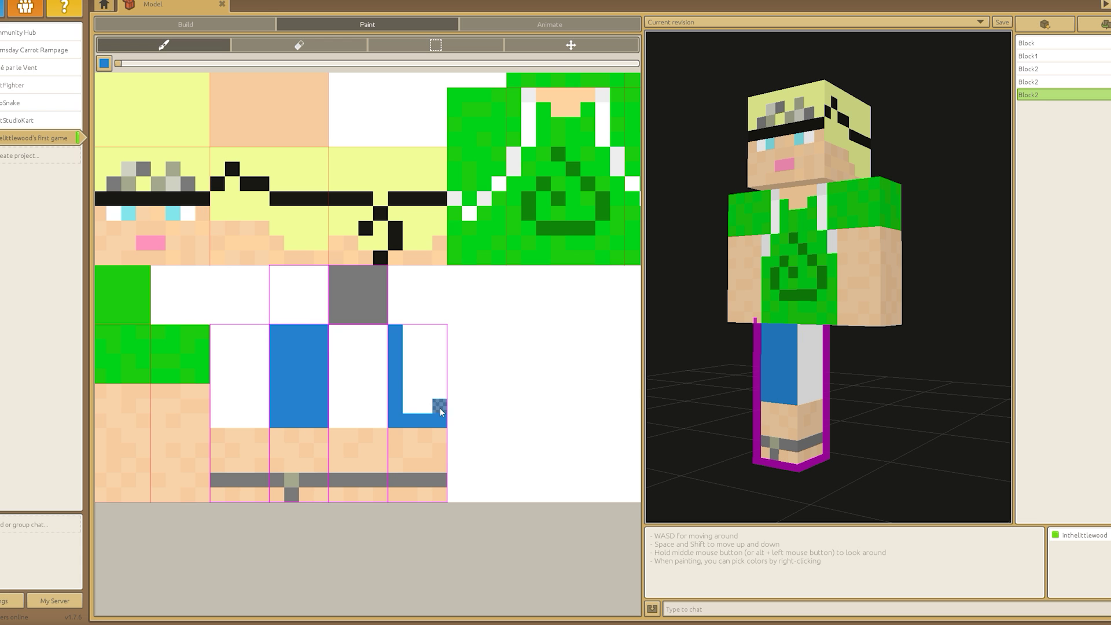
# Paint the shorts on the leg's right face in darker blue and on its left face in the regular blue.
pyautogui.click(186, 27)
pyautogui.click(368, 25)
pyautogui.click(104, 63)
pyautogui.moveTo(358, 330); pyautogui.dragTo(359, 414)
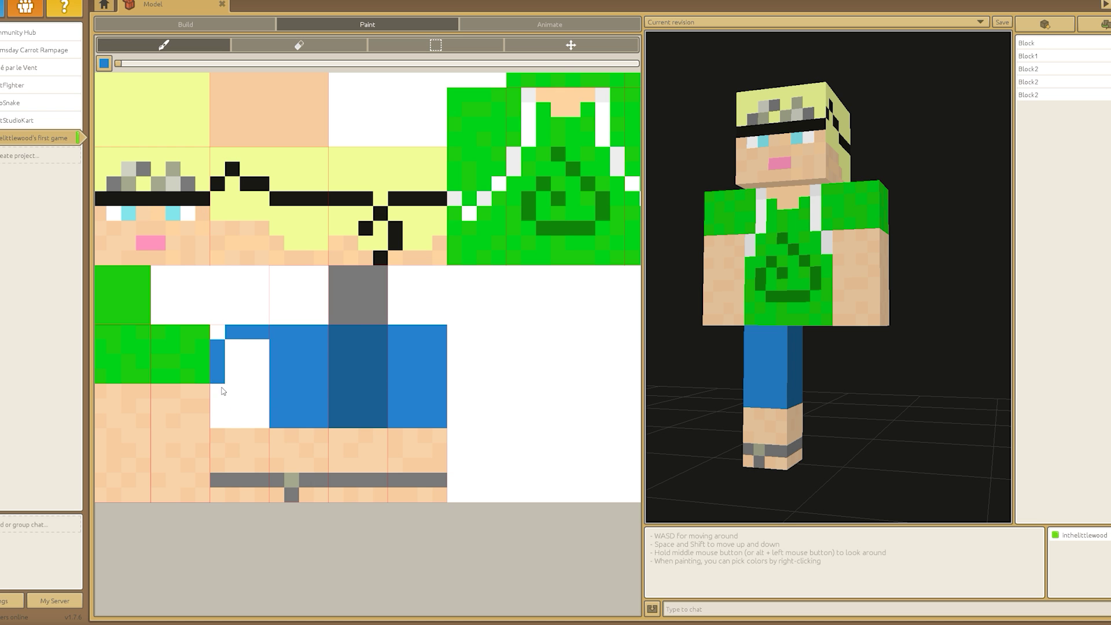
pyautogui.moveTo(237, 330); pyautogui.dragTo(238, 425)
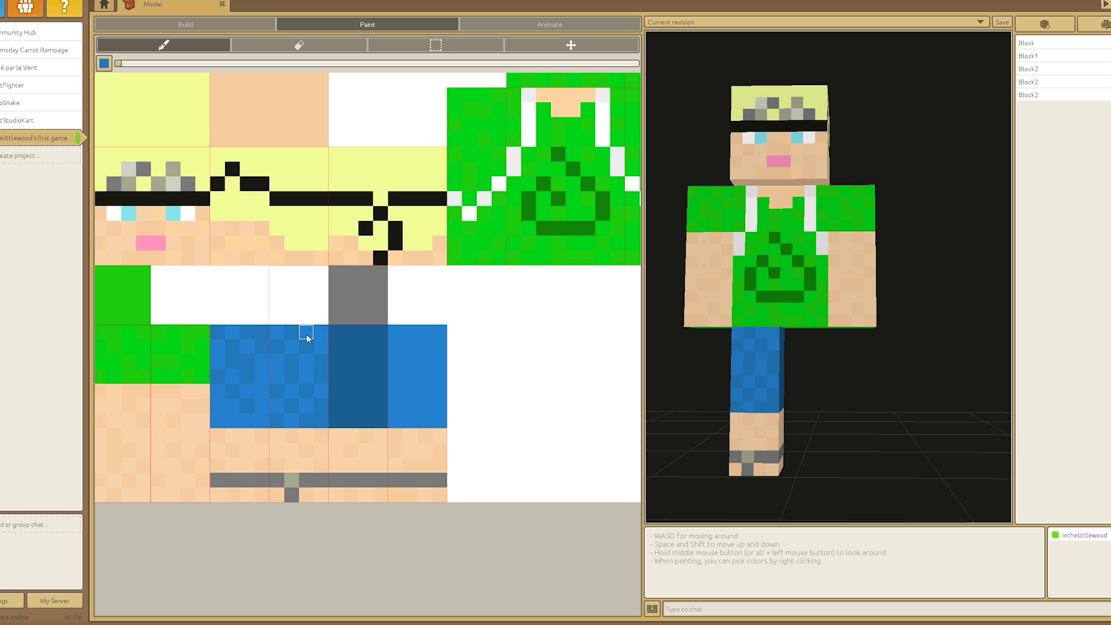
# Mottle the blue shorts on all four leg faces with darker blue pixels.
pyautogui.click(104, 64)
pyautogui.click(256, 135)
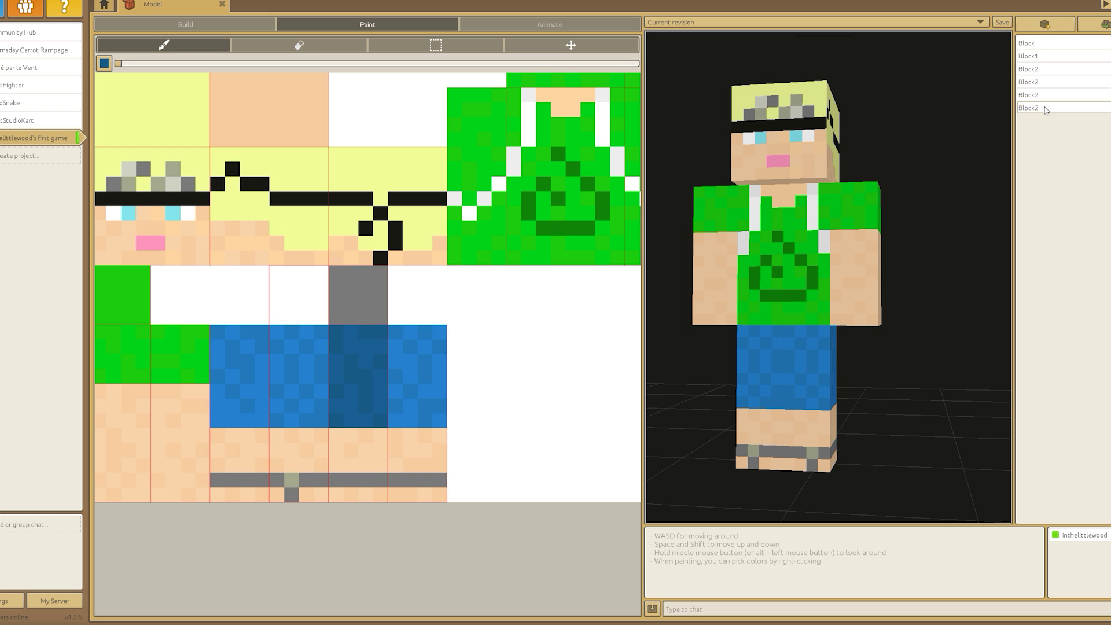
# Duplicate the leg and place the two legs side by side, with one at position -2, 10, 0.
pyautogui.click(767, 368)
pyautogui.hotkey('ctrl', 'd')
pyautogui.click(635, 357)
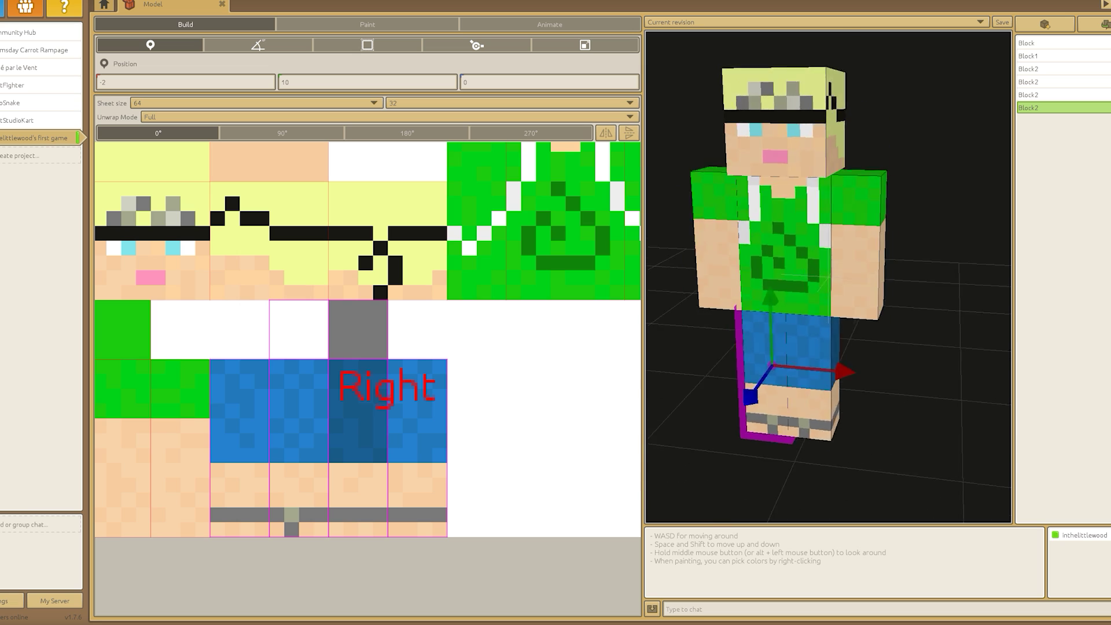
# Paint blond hair and a stepped black headband on the head's unfinished side, and mottled skin on the arm's underside.
pyautogui.press('Tab')
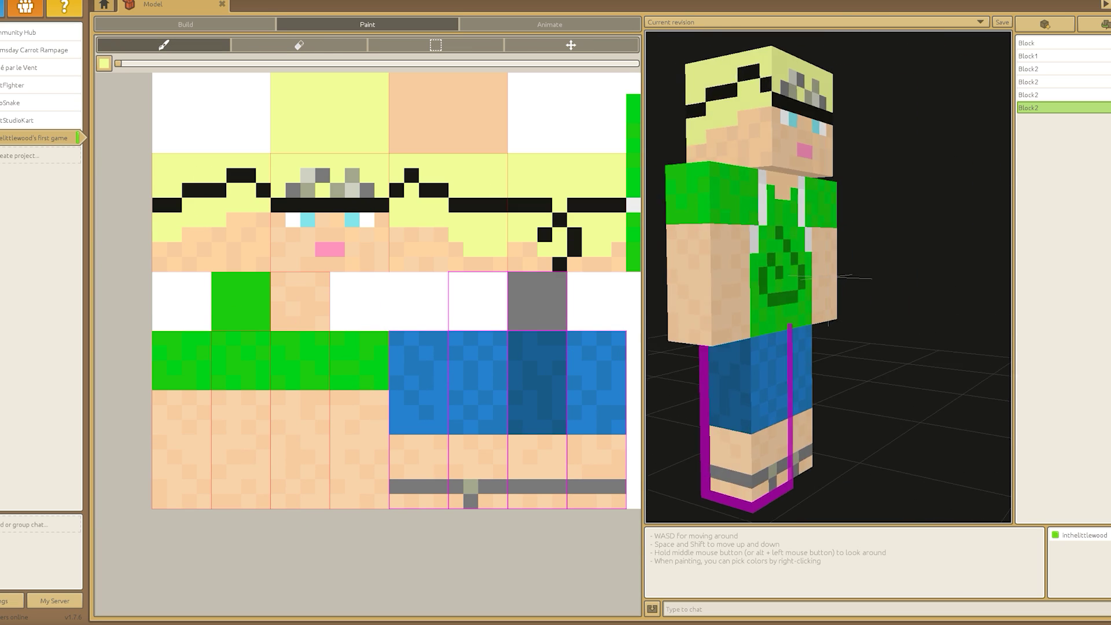
pyautogui.rightClick(584, 161)
pyautogui.click(103, 63)
# Brush brown onto the front of the new model's Hilt block and resize the block into a long, low bar 9 wide.
pyautogui.click(104, 64)
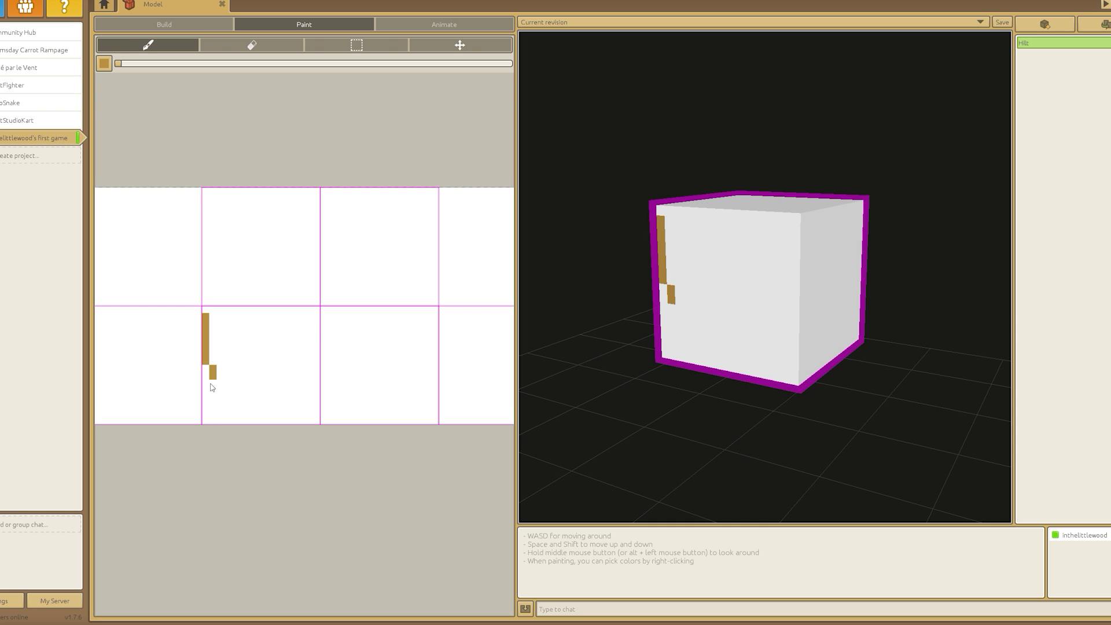
pyautogui.click(164, 25)
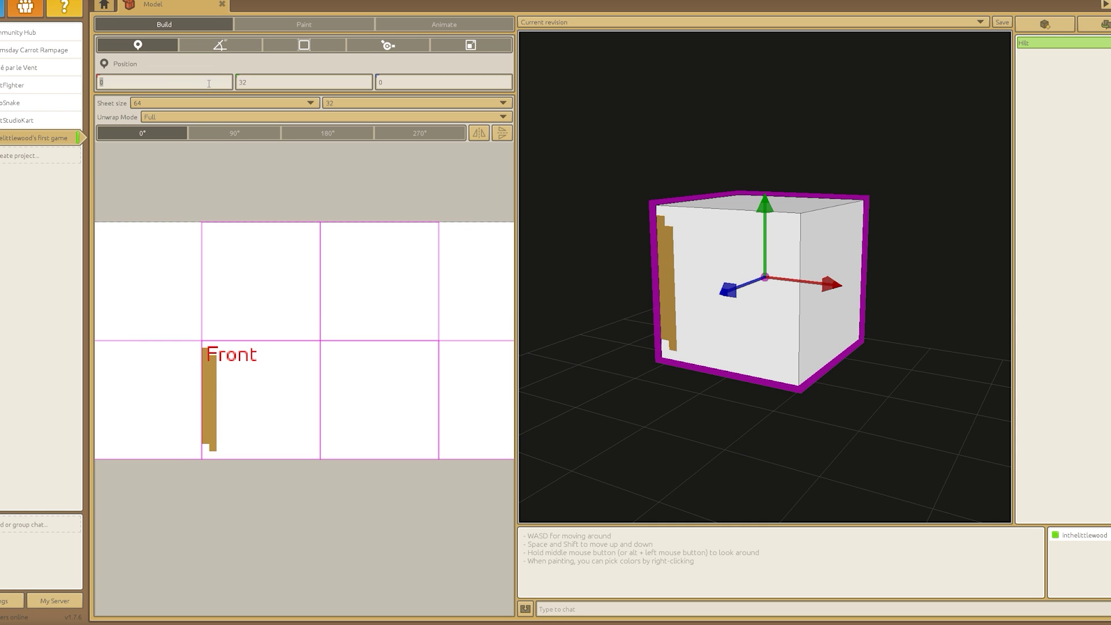
pyautogui.write('8')
pyautogui.press('Tab')
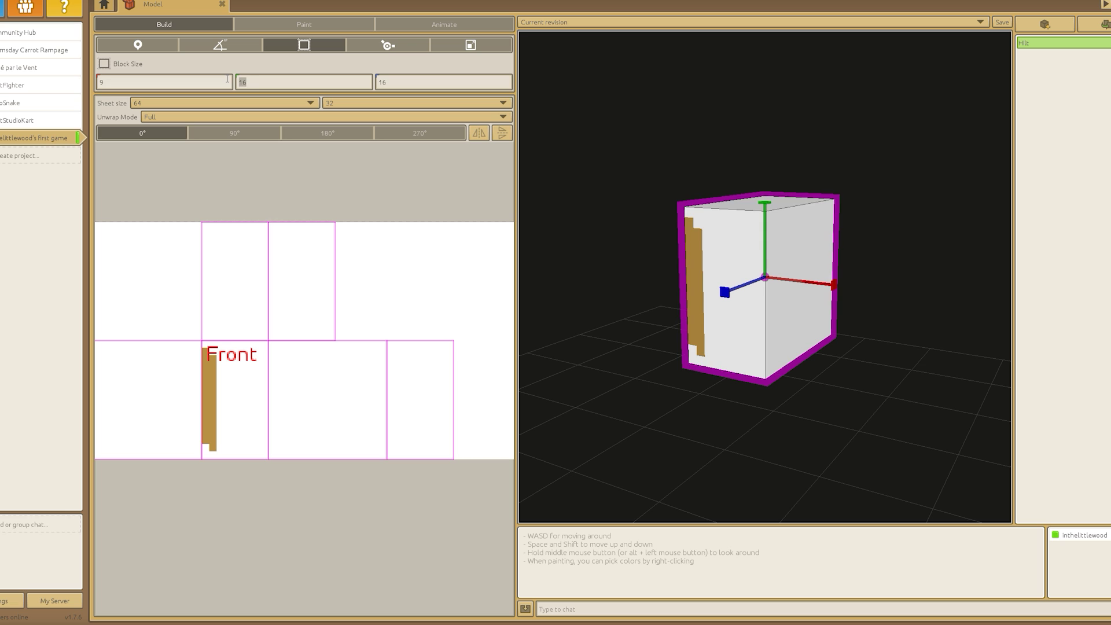
pyautogui.write('8')
pyautogui.press('Tab')
pyautogui.write('24')
# Paint all faces of the hilt brown.
pyautogui.click(304, 24)
pyautogui.click(306, 312)
pyautogui.moveTo(307, 313)
pyautogui.mouseDown()
pyautogui.moveTo(387, 266)
pyautogui.moveTo(244, 268)
pyautogui.moveTo(167, 313)
pyautogui.mouseUp()
pyautogui.moveTo(764, 278); pyautogui.dragTo(706, 220, button='middle')
# Create a block named Blade and size it 8 × 10 × 1.
pyautogui.click(1044, 24)
pyautogui.write('Blade')
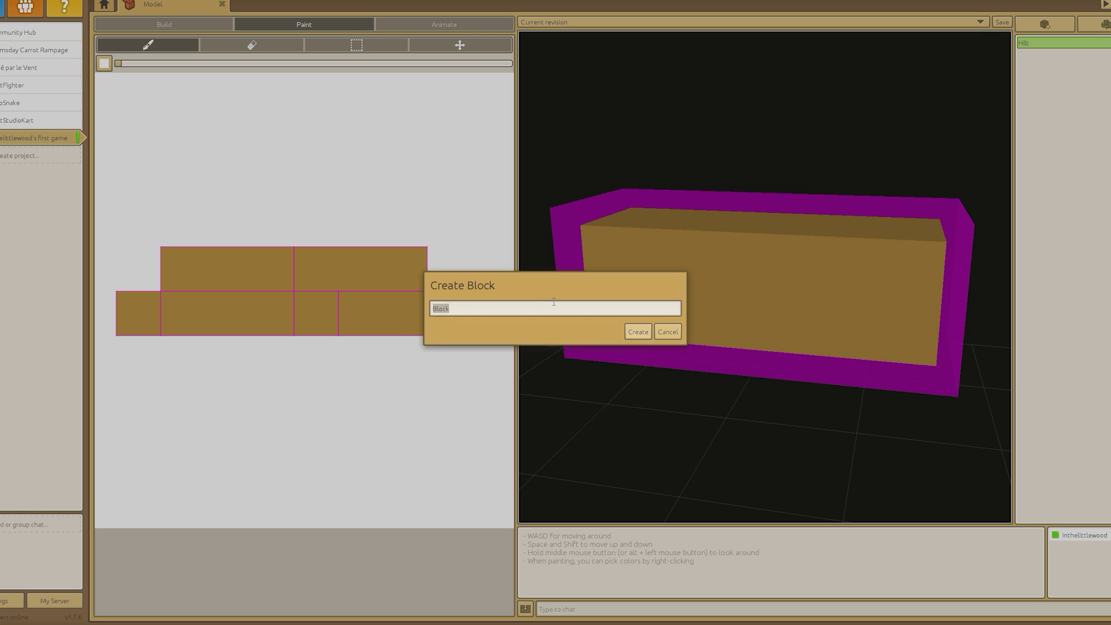
pyautogui.press('Return')
pyautogui.click(164, 25)
pyautogui.doubleClick(182, 87)
pyautogui.write('1')
pyautogui.press('BackSpace')
pyautogui.write('8')
pyautogui.press('Tab')
pyautogui.write('10')
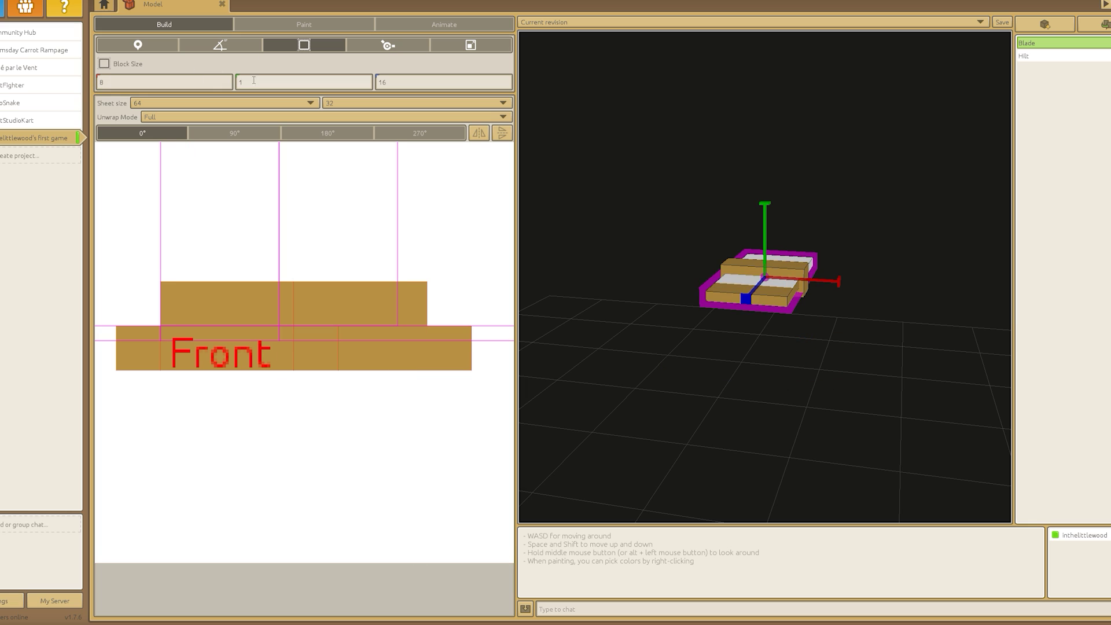
pyautogui.press('Tab')
pyautogui.write('1')
# Raise the blade to height 38 so it stands on the hilt, and narrow its width to 5.
pyautogui.scroll(-2, 315, 283)
pyautogui.hotkey('shift', 'w')
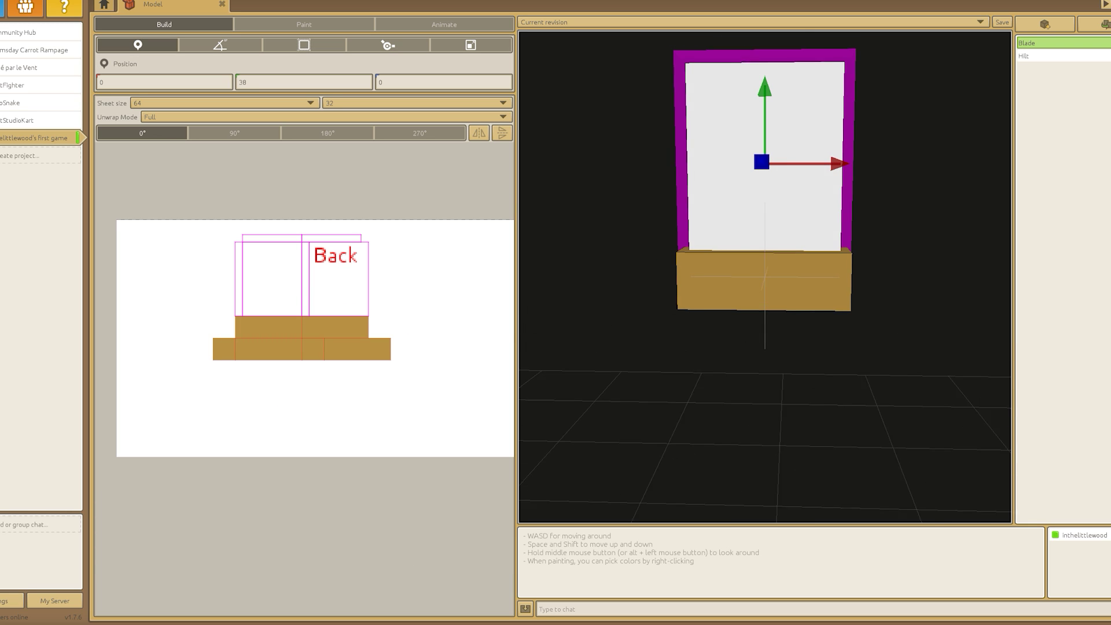
pyautogui.doubleClick(165, 82)
pyautogui.write('5')
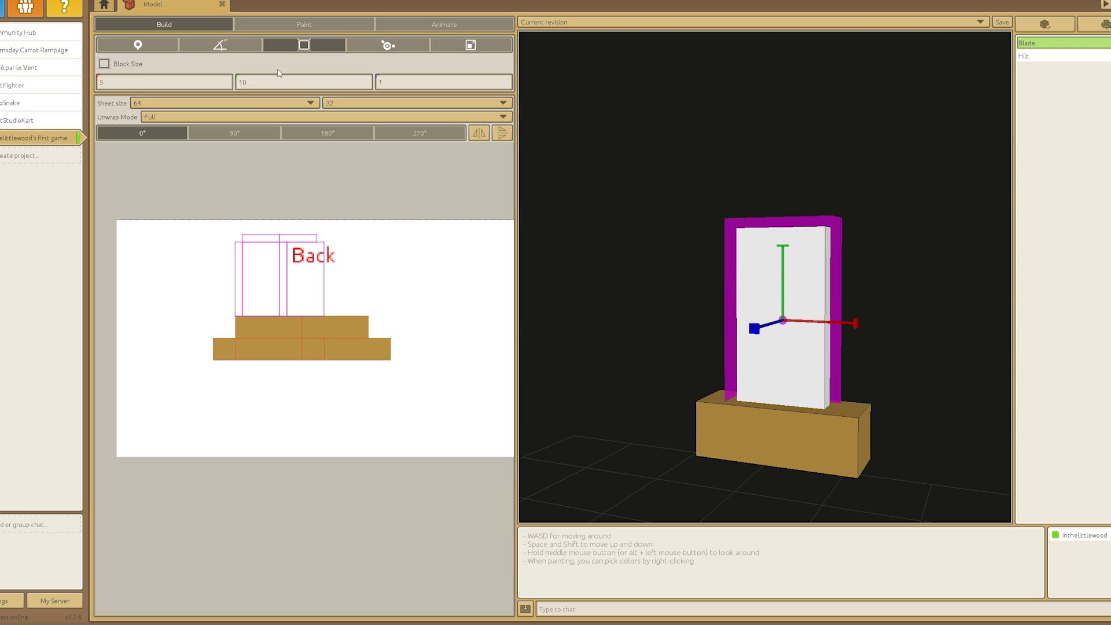
# Add a child block to the blade, size it 3 × 1 × 1 and raise it to the blade's upper end.
pyautogui.click(1044, 24)
pyautogui.press('Return')
pyautogui.doubleClick(304, 82)
pyautogui.write('1')
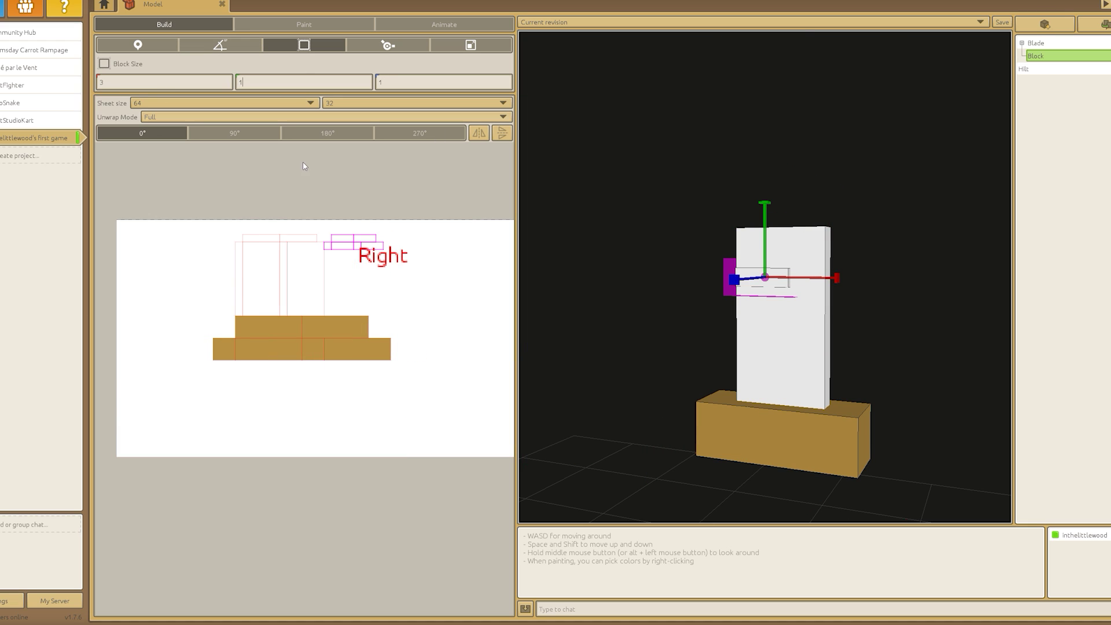
pyautogui.write('w')
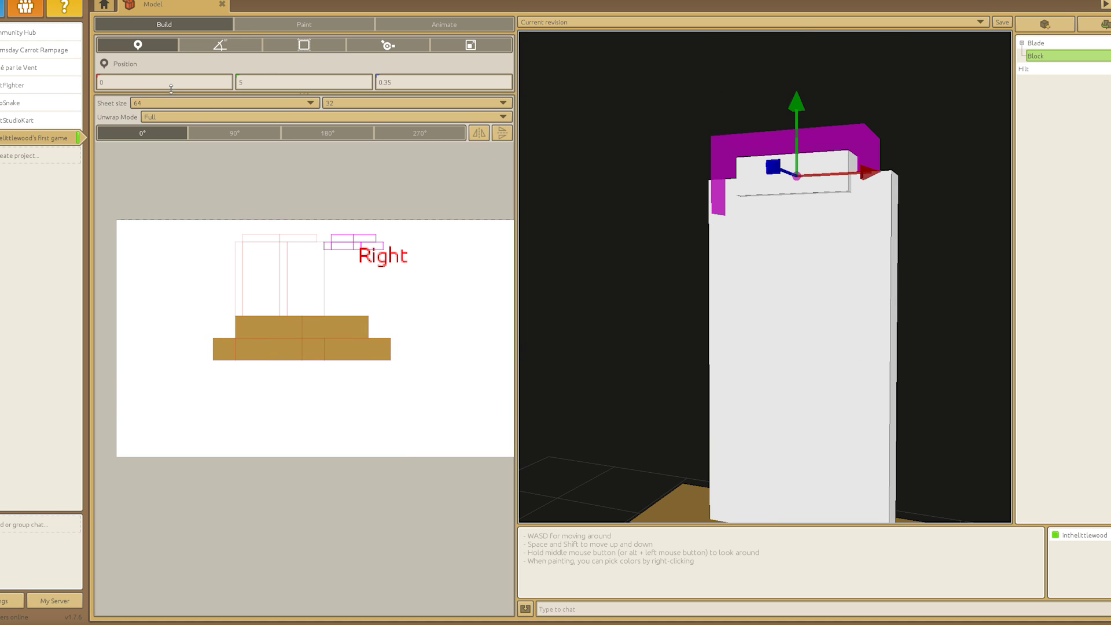
# Set the small block's height to 2 and its position on the blade to 0, 4, 0.
pyautogui.write('3')
pyautogui.press('Return')
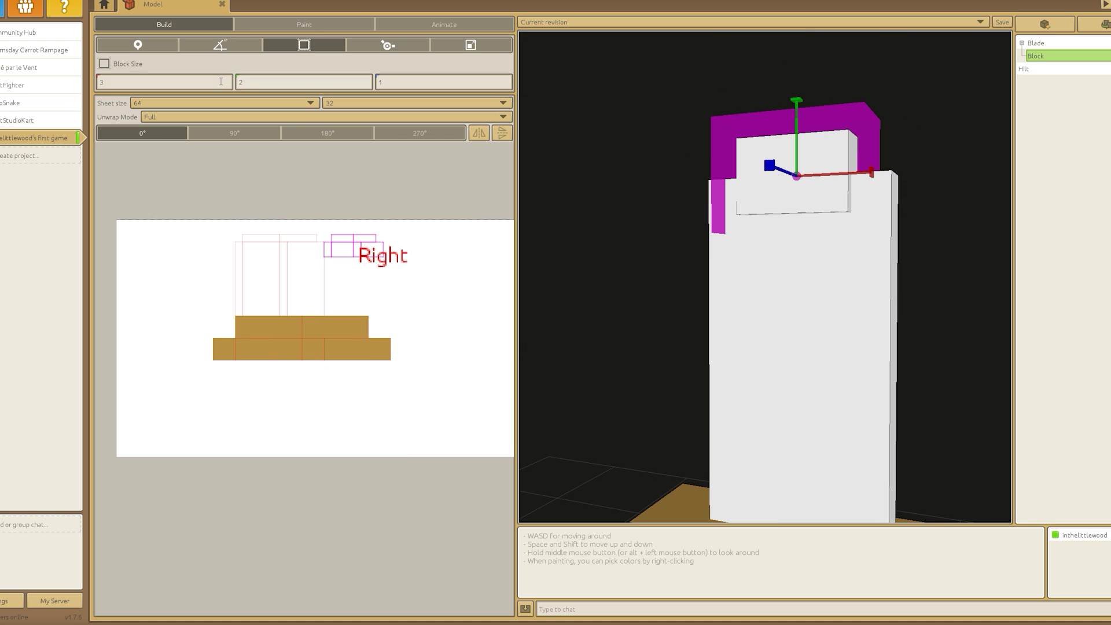
pyautogui.press('Escape')
pyautogui.click(798, 130)
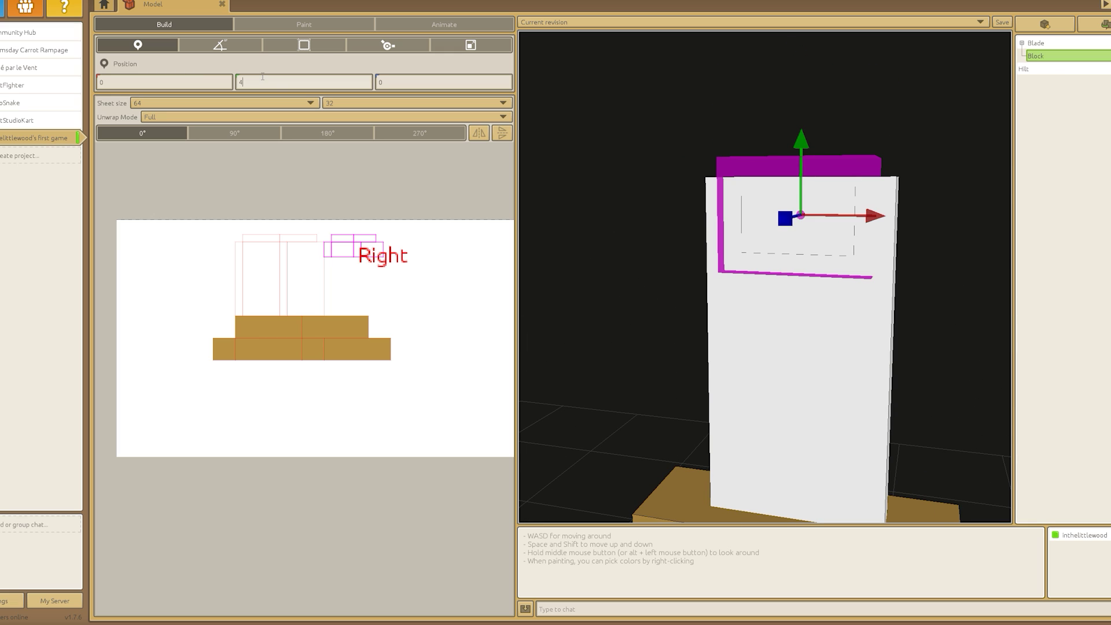
# Rotate the small block to an orientation of about -89.48, 180, 180 and set its width to 4.
pyautogui.click(259, 52)
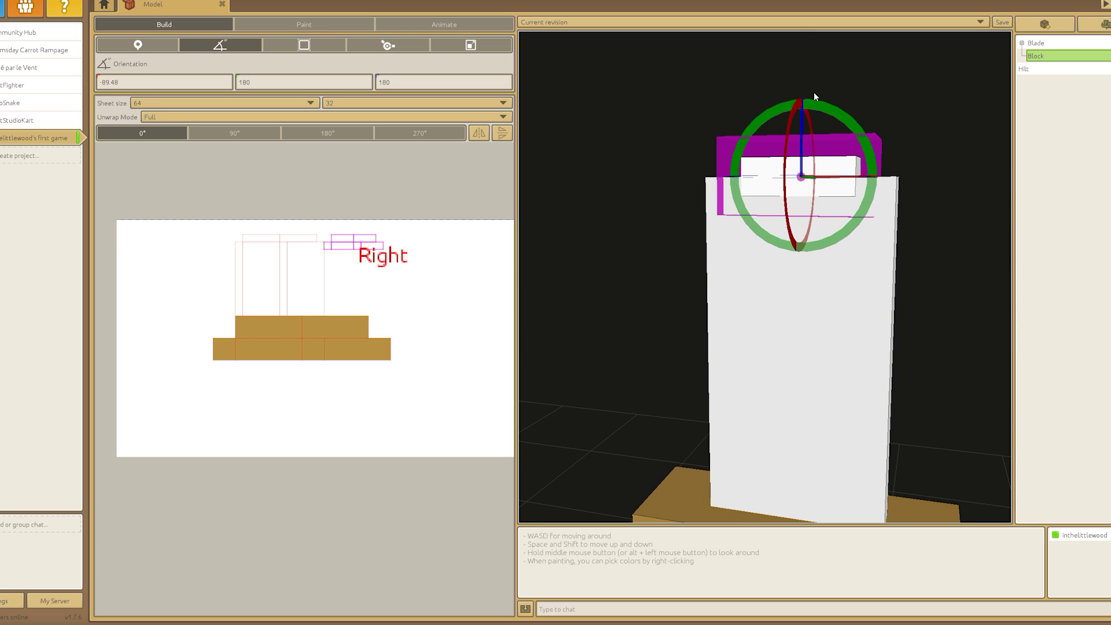
pyautogui.write('34')
# Duplicate the 4-wide block, set the copy's width to 3 and turn it back to an upright orientation.
pyautogui.click(1101, 26)
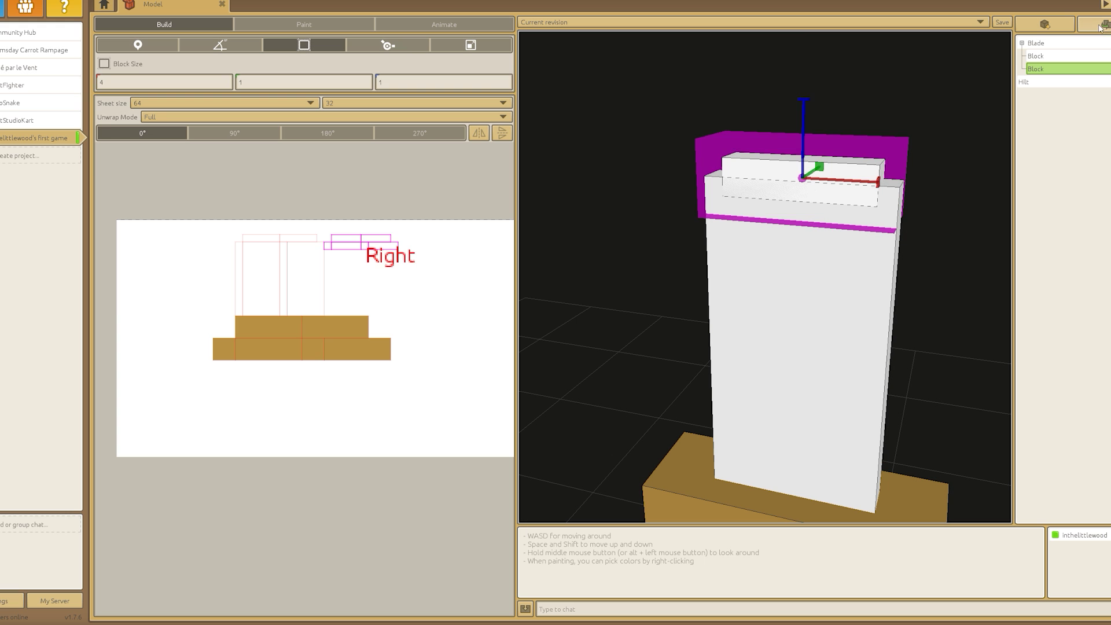
pyautogui.click(149, 50)
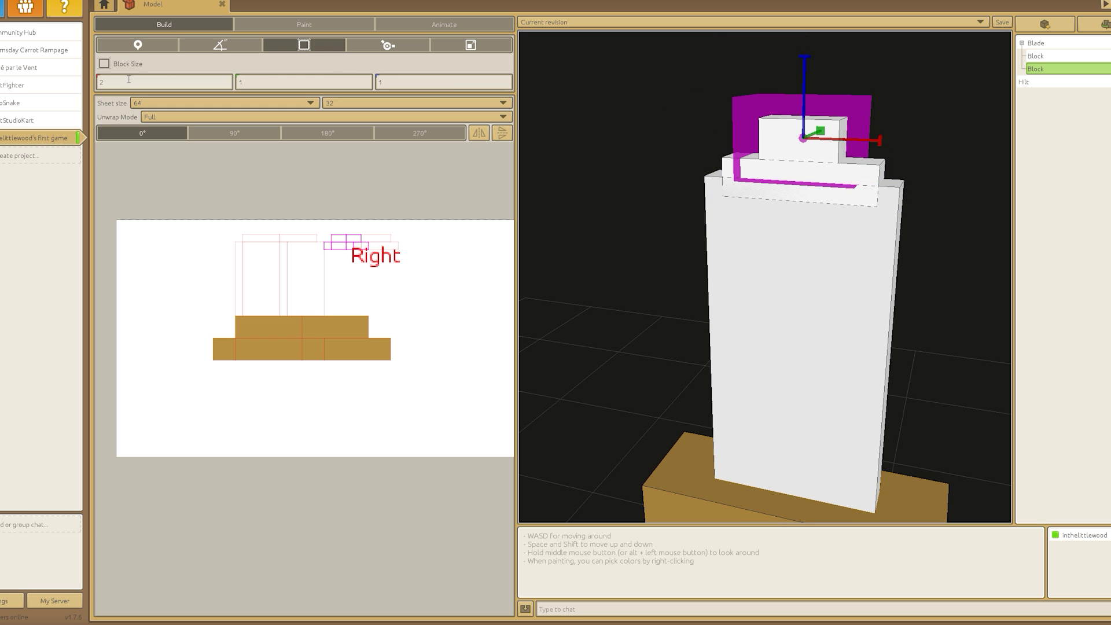
pyautogui.press('4')
pyautogui.press('2')
pyautogui.press('3')
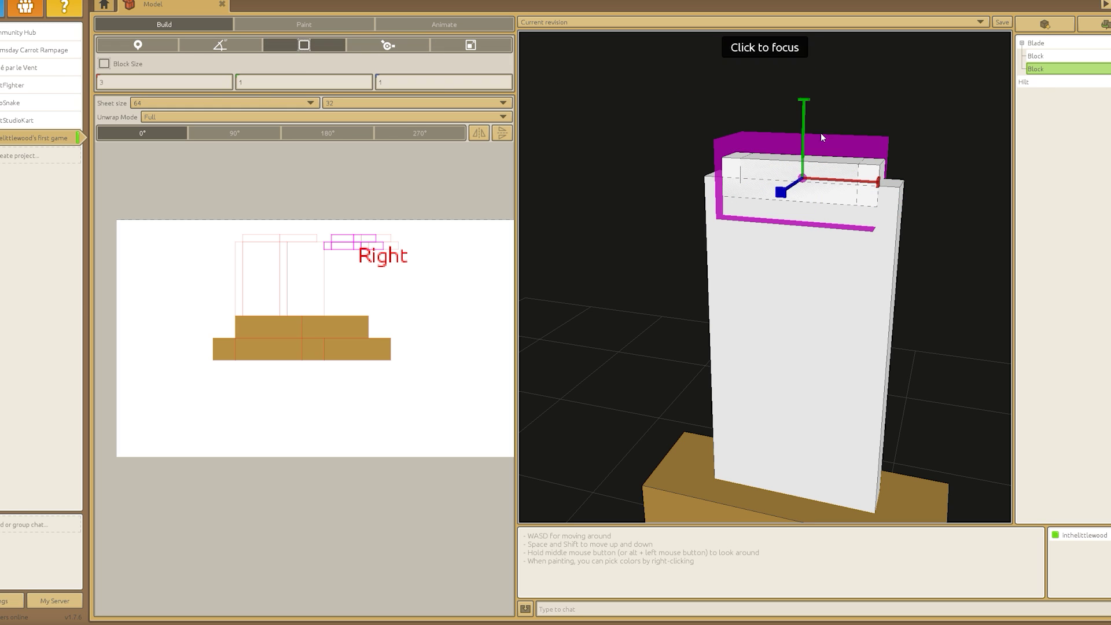
pyautogui.press('1')
# Raise the 3-wide copy so it sits on top of the 4-wide block.
pyautogui.moveTo(841, 89); pyautogui.dragTo(775, 452, button='middle')
pyautogui.click(776, 452)
pyautogui.press('3')
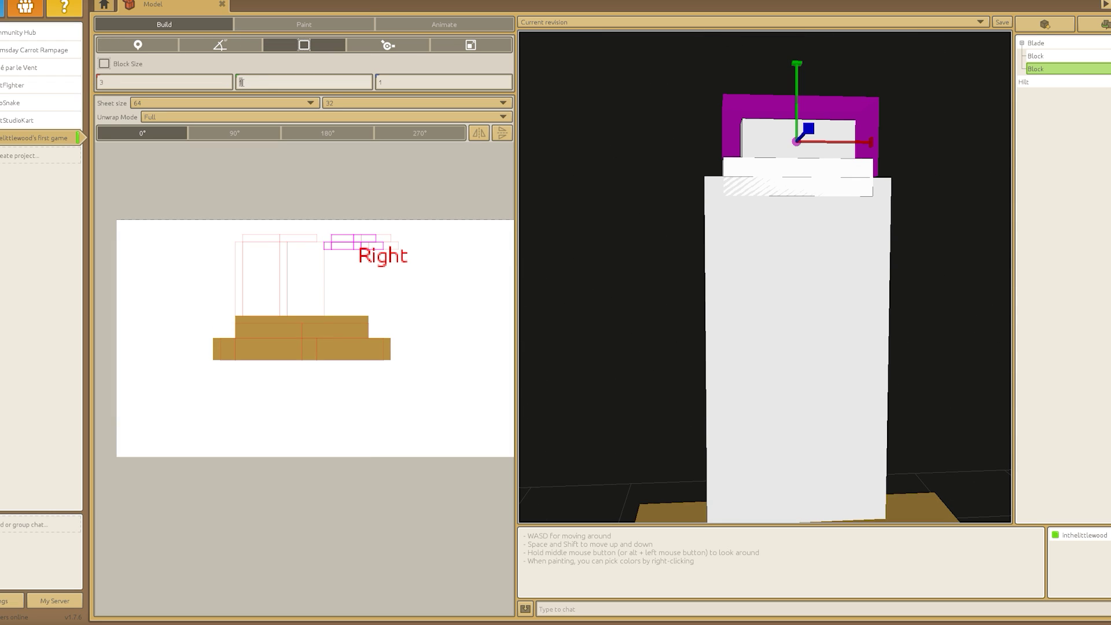
# Try making the 3-wide copy taller so it overlaps the blade, and move it to height 4.
pyautogui.write('41')
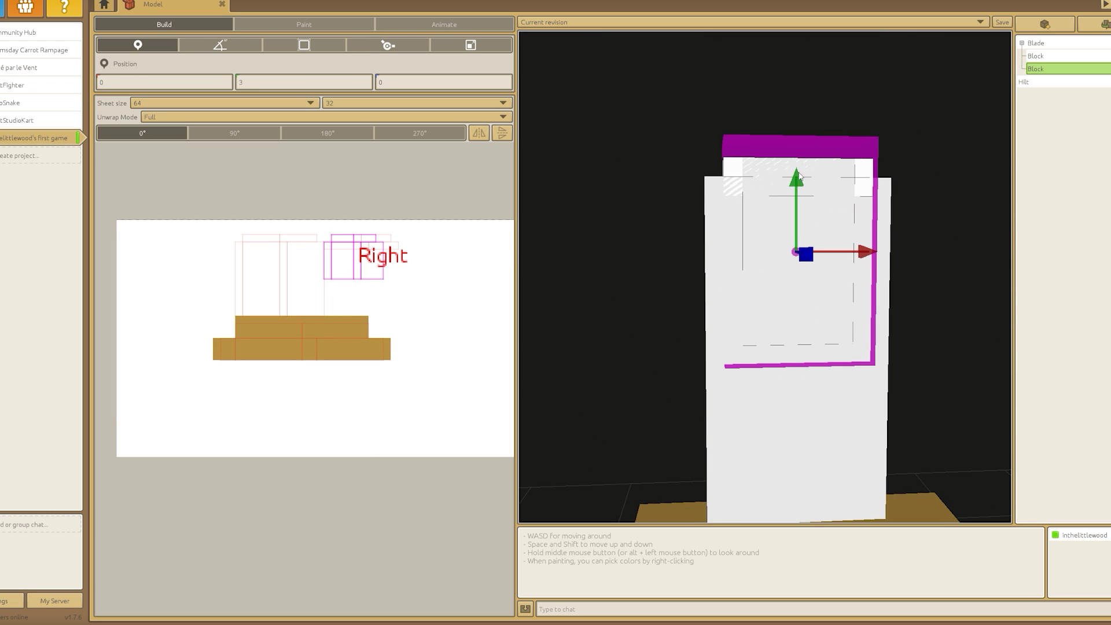
pyautogui.moveTo(799, 175); pyautogui.dragTo(794, 43)
pyautogui.click(1036, 69)
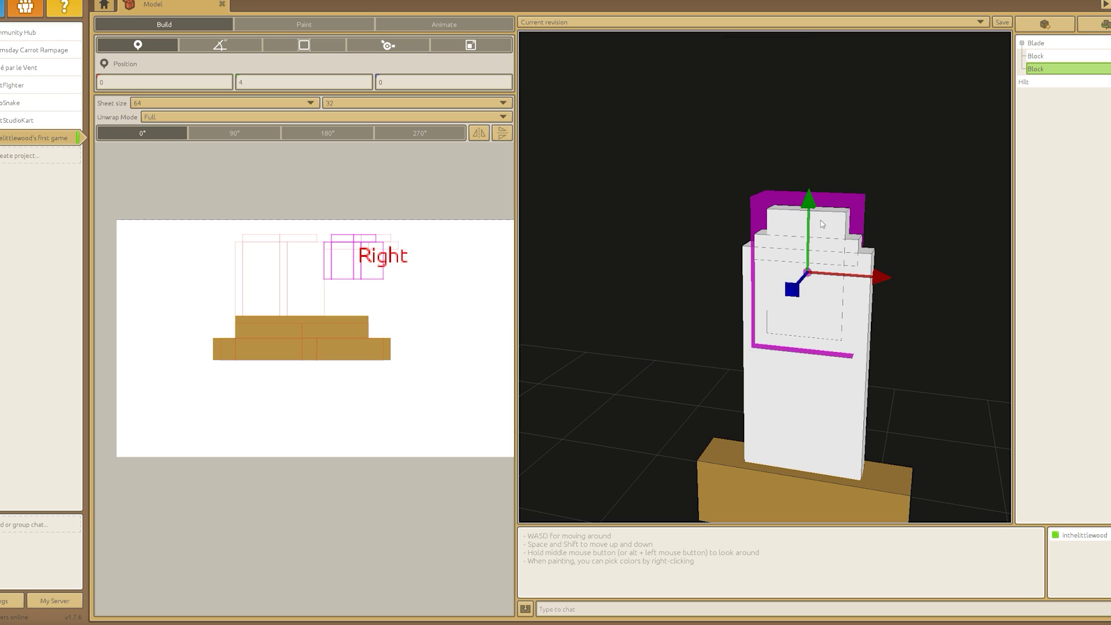
# Flatten the 3-wide block into a tier at the top of the blade and duplicate it as a smaller block for the point.
pyautogui.moveTo(810, 191); pyautogui.dragTo(807, 128)
pyautogui.press('3')
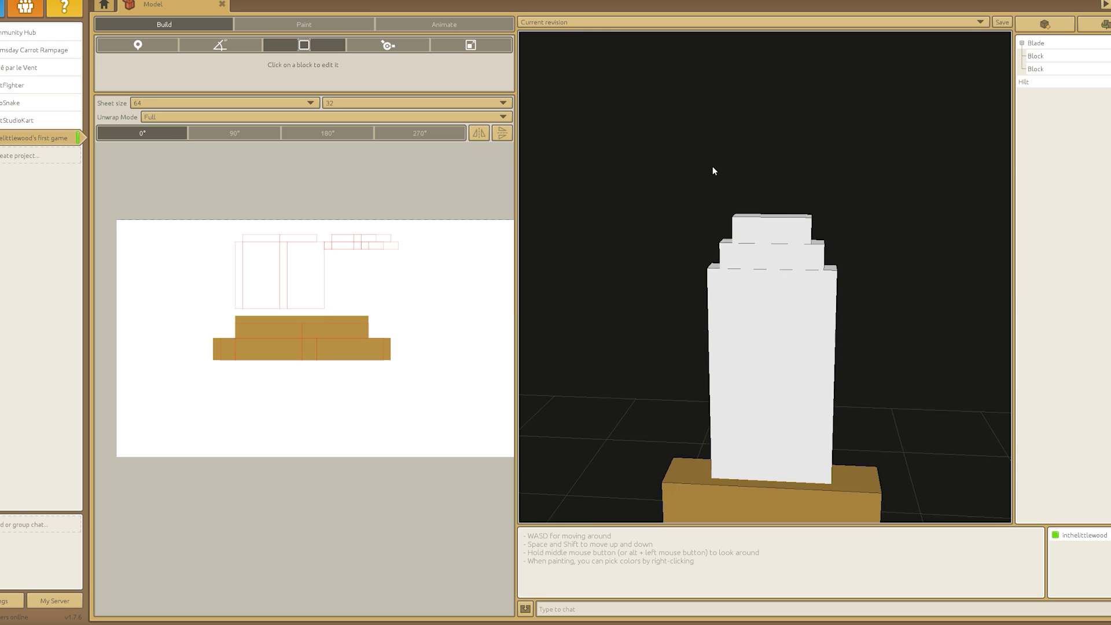
pyautogui.hotkey('ctrl', 'd')
pyautogui.press('1')
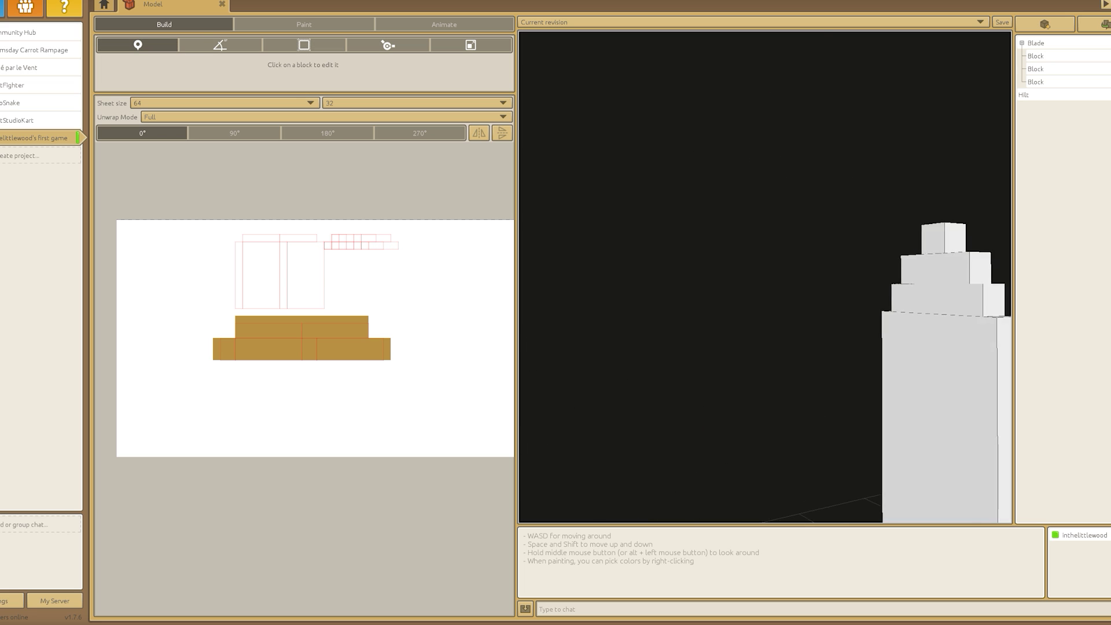
# Duplicate the hilt block and resize the copy to 3 × 3 × 2 as a grip below the guard.
pyautogui.click(1044, 96)
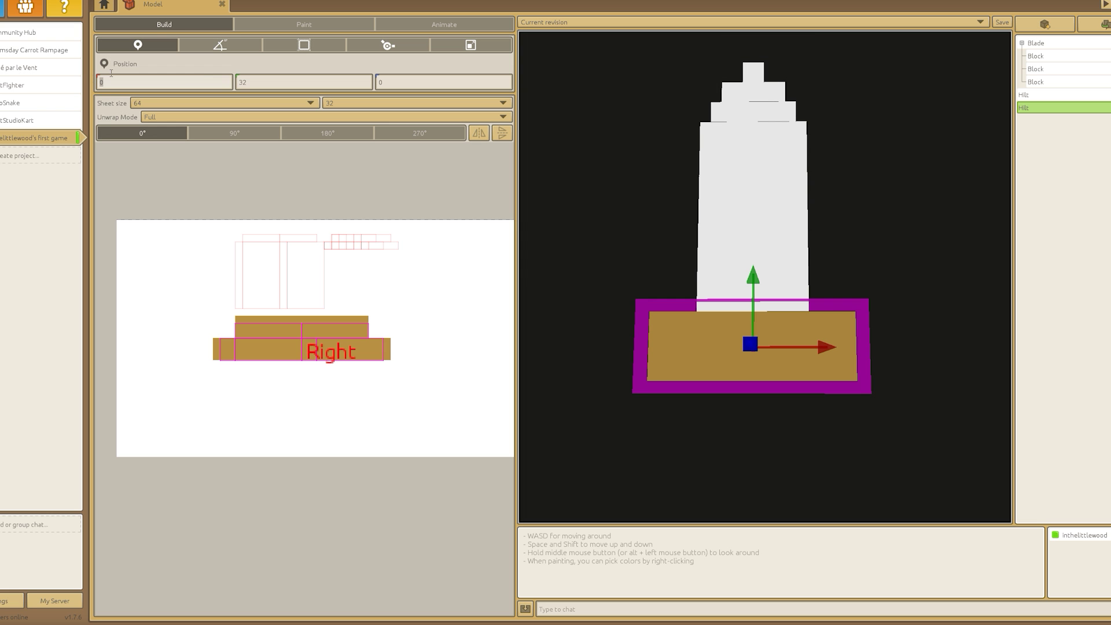
pyautogui.press('3')
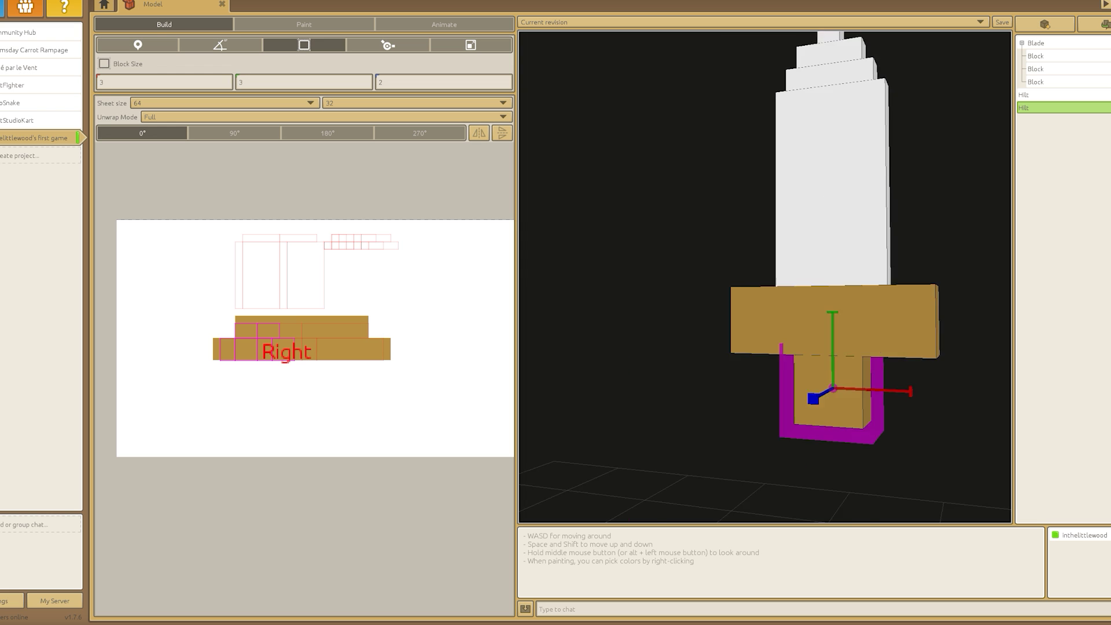
pyautogui.moveTo(843, 185); pyautogui.dragTo(869, 238, button='middle')
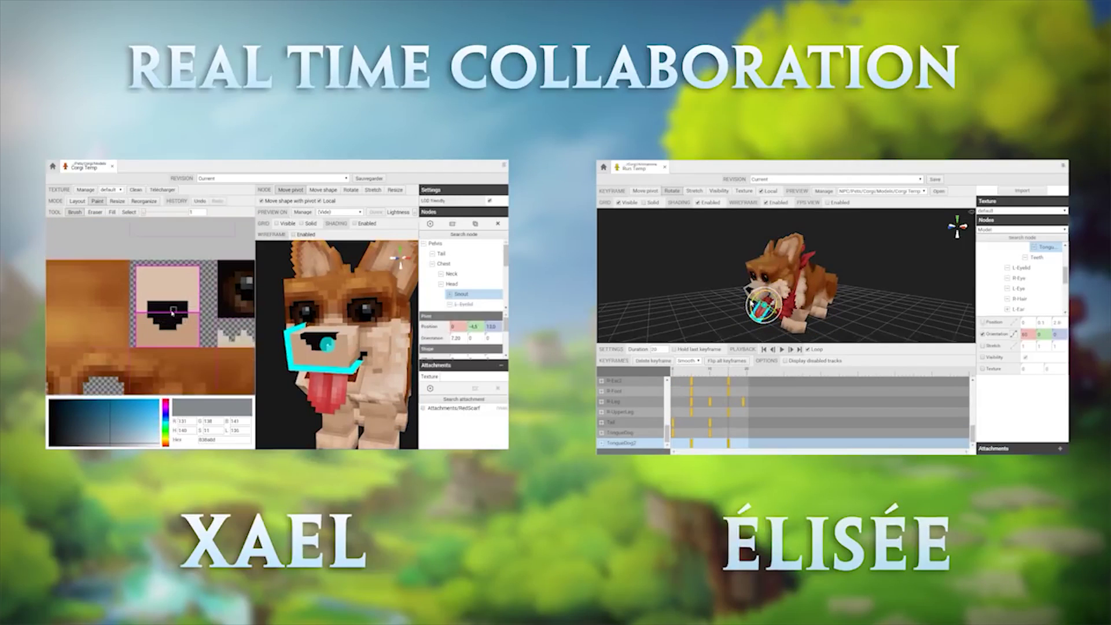
pyautogui.click(782, 350)
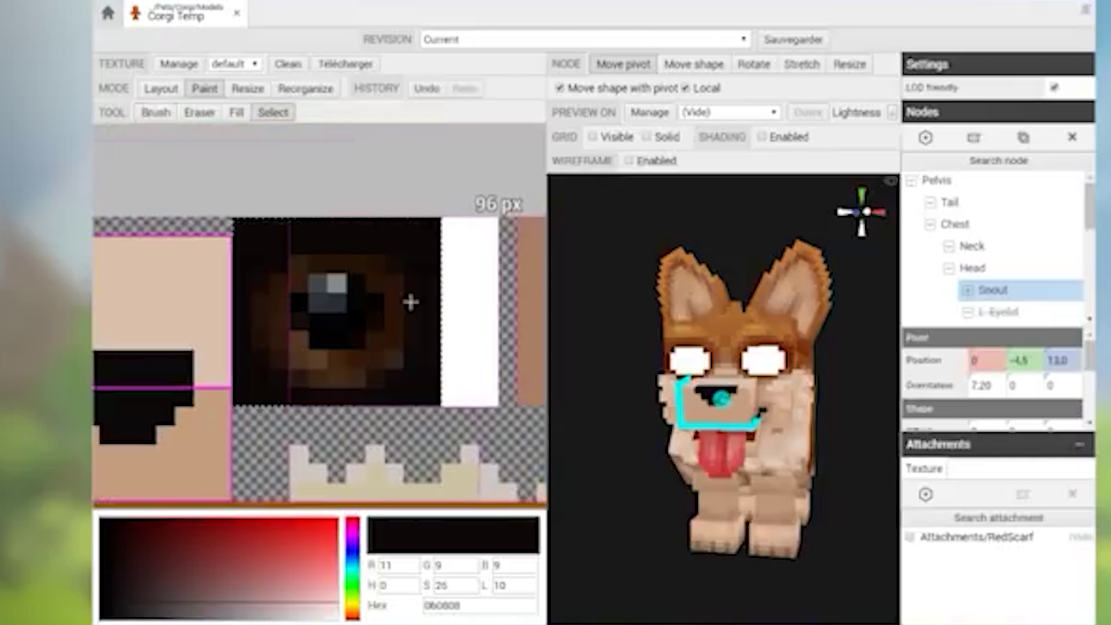
# Align the floating eye texture selection with the blank white eye square on the corgi's texture sheet.
pyautogui.moveTo(353, 297); pyautogui.dragTo(406, 302)
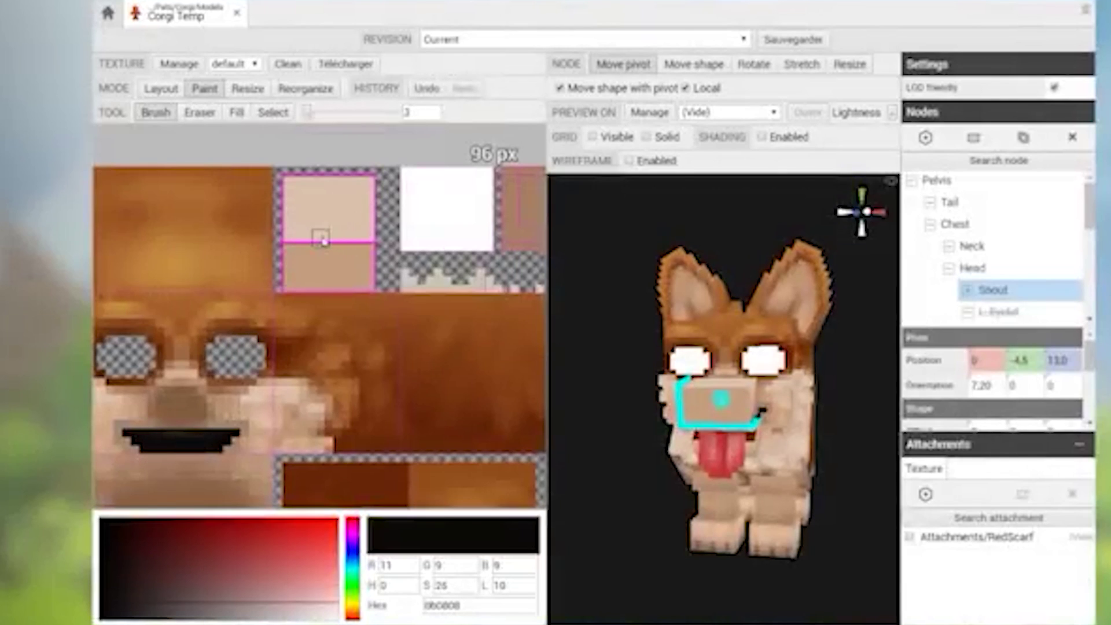
pyautogui.scroll(2, 322, 240)
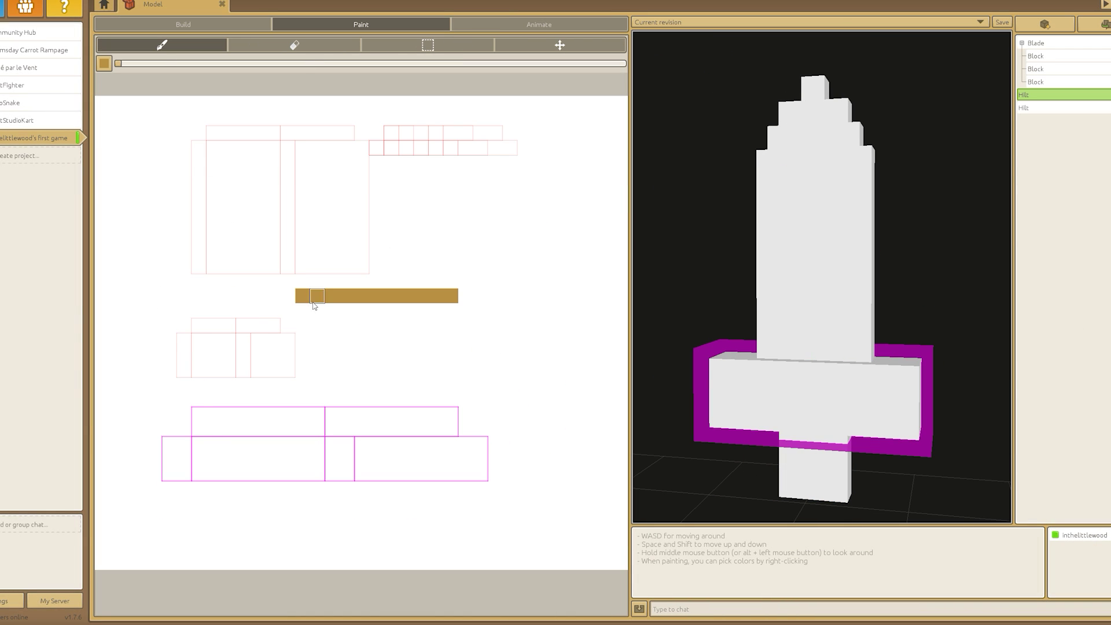
# Paint the texture areas of both hilt blocks brown and brush the same brown along the blade's lower edge.
pyautogui.moveTo(314, 305)
pyautogui.mouseDown()
pyautogui.moveTo(430, 434)
pyautogui.moveTo(343, 299)
pyautogui.moveTo(223, 331)
pyautogui.mouseUp()
pyautogui.rightClick(214, 133)
pyautogui.moveTo(363, 260)
pyautogui.mouseDown()
pyautogui.moveTo(220, 247)
pyautogui.moveTo(215, 132)
pyautogui.moveTo(232, 266)
pyautogui.mouseUp()
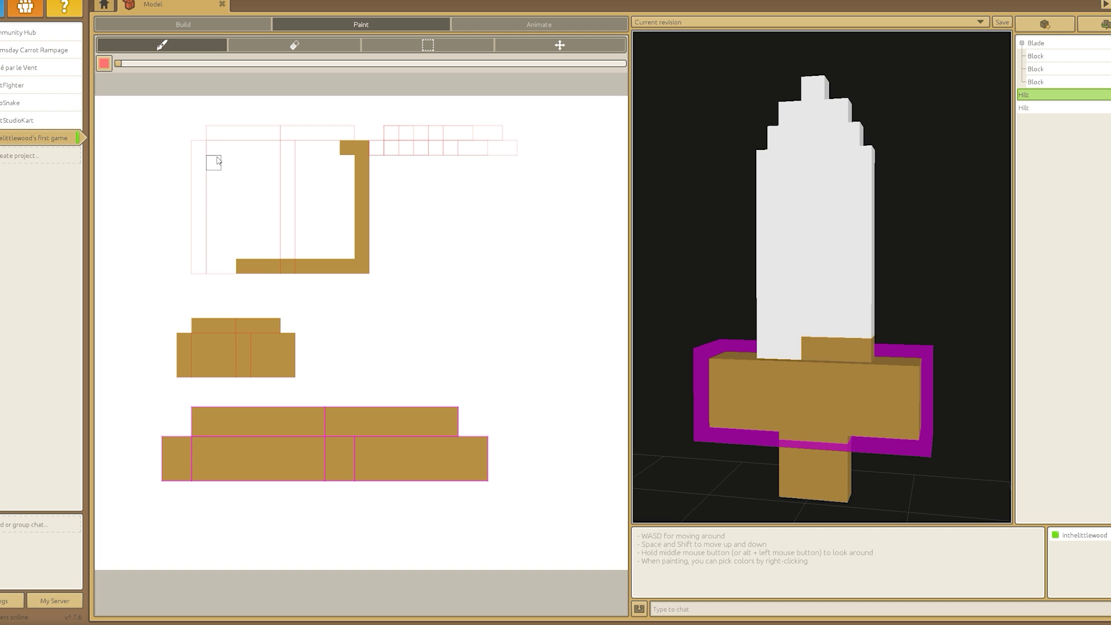
# Block in the blade's front face with red, paint its first columns white and begin a pale blue column beside them.
pyautogui.click(243, 168)
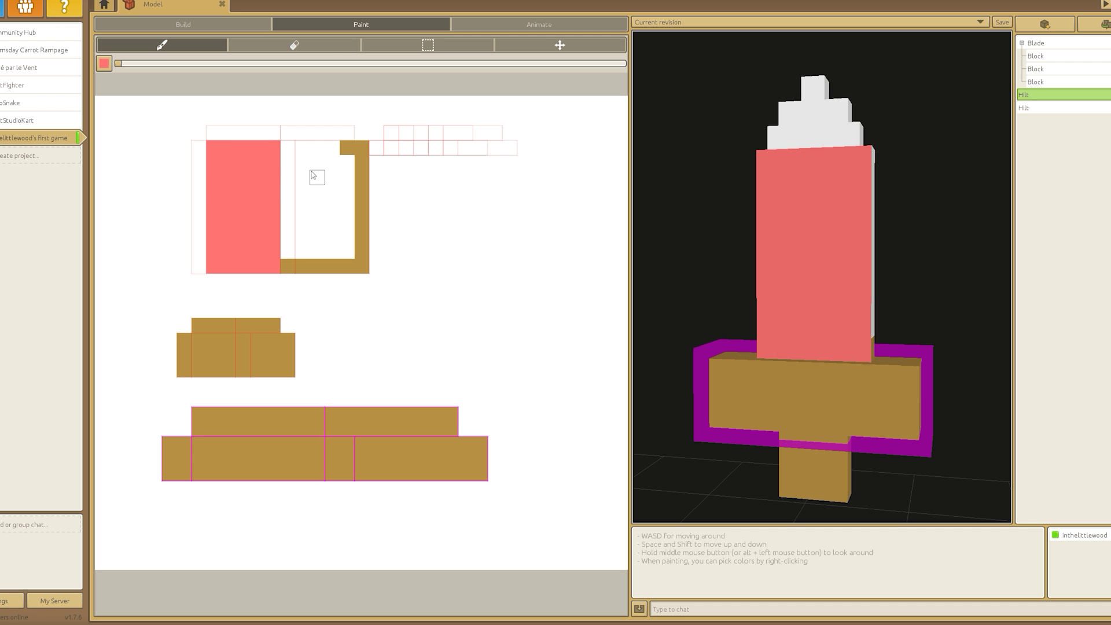
pyautogui.moveTo(220, 156); pyautogui.dragTo(228, 269)
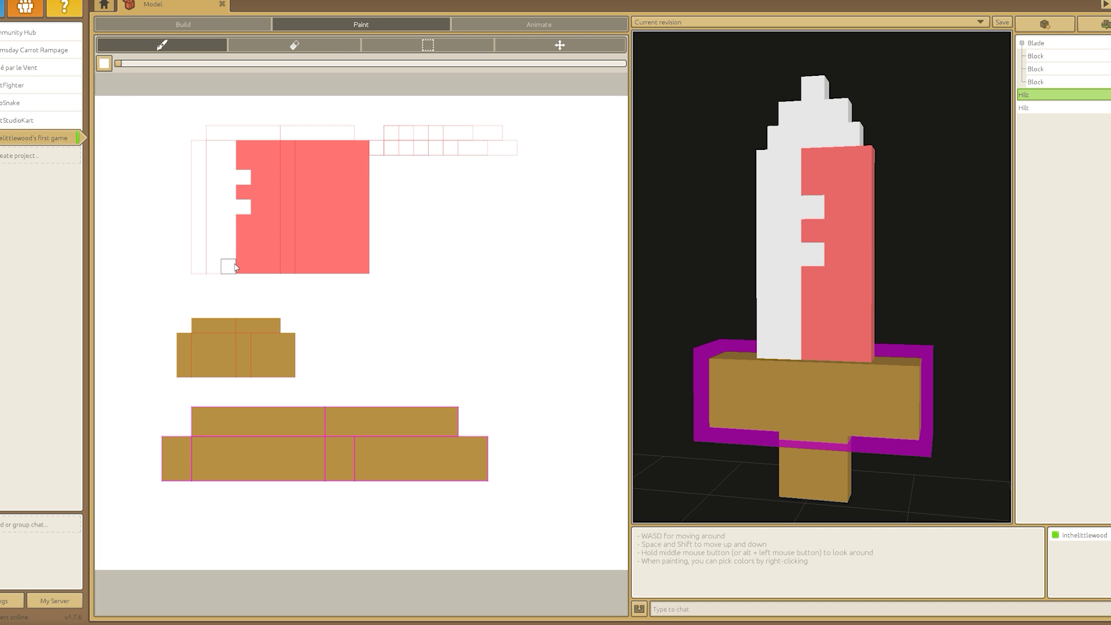
pyautogui.click(104, 64)
pyautogui.click(183, 76)
pyautogui.moveTo(243, 146); pyautogui.dragTo(243, 165)
# Separate the overlapping texture layouts of the blade's upper tiers by moving them into empty space on the sheet.
pyautogui.click(1046, 58)
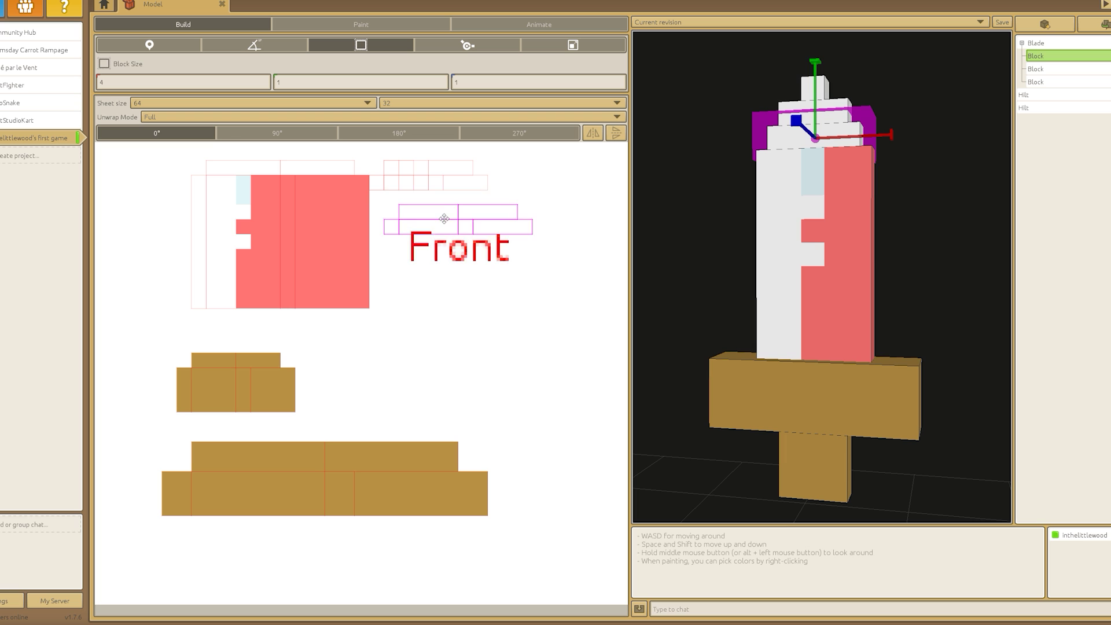
pyautogui.click(813, 87)
pyautogui.click(437, 149)
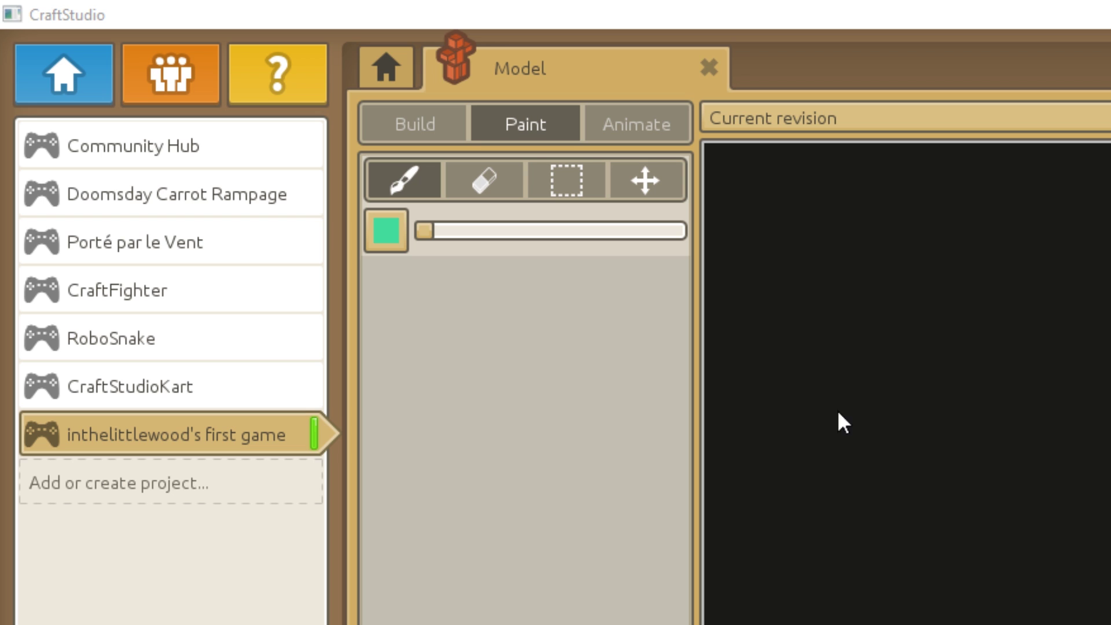
# Set the brush colour to a pale lavender with hue 178, saturation 69 and lightness 196.
pyautogui.click(375, 235)
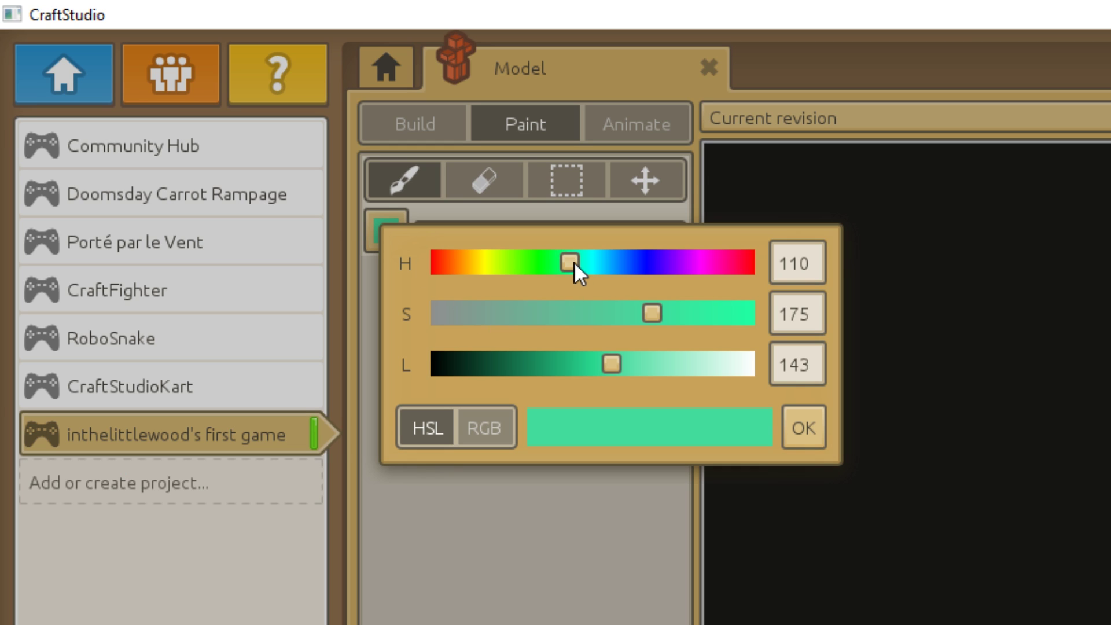
pyautogui.moveTo(574, 261); pyautogui.dragTo(548, 334)
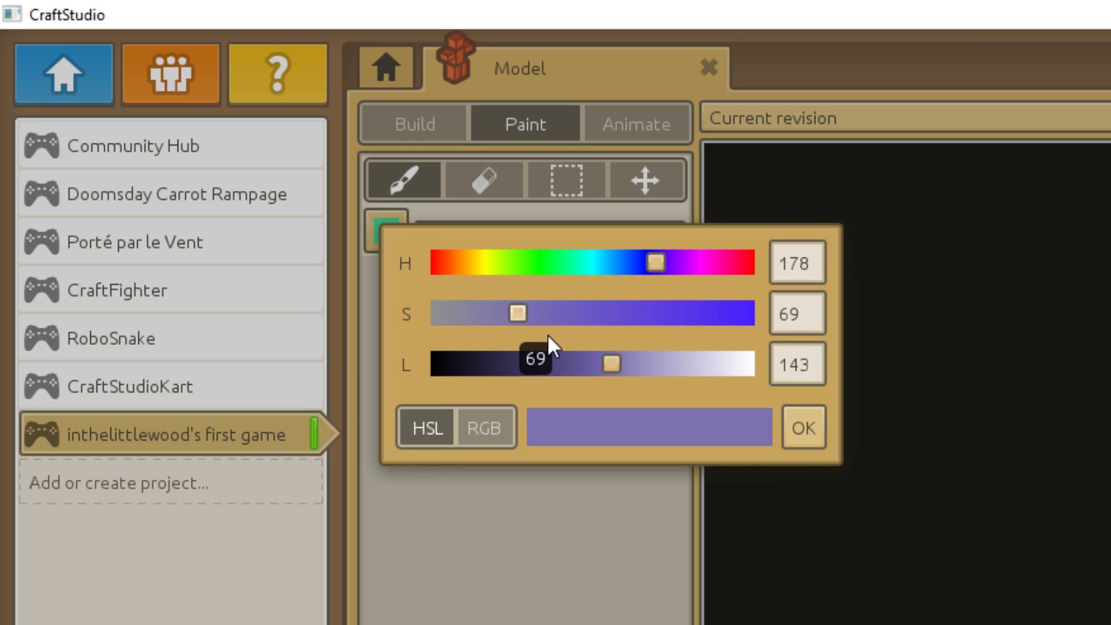
pyautogui.moveTo(626, 363); pyautogui.dragTo(680, 367)
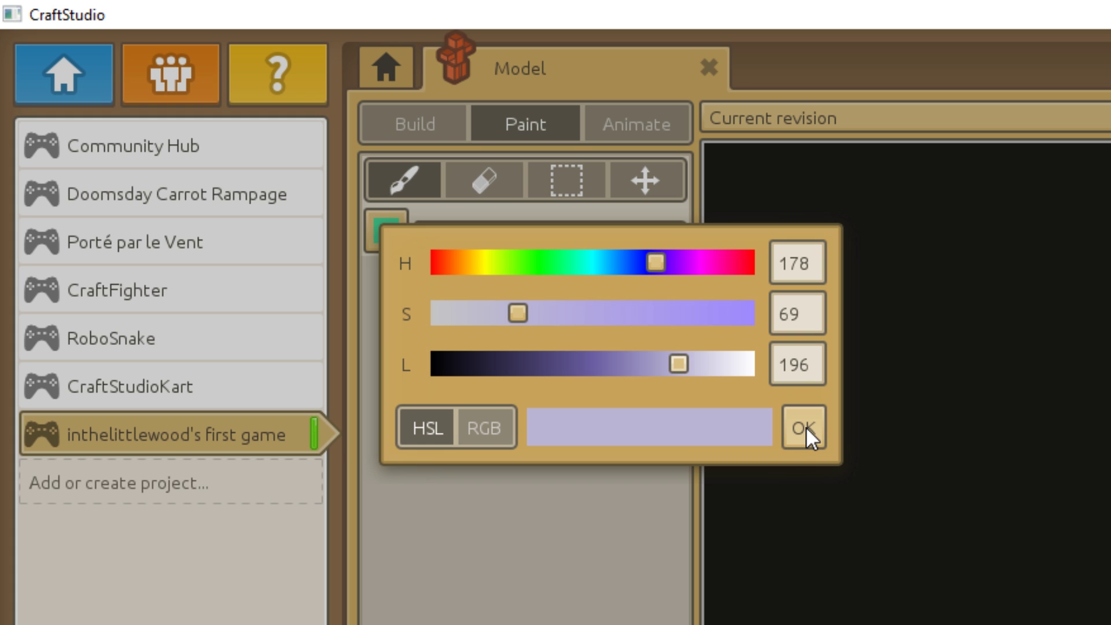
pyautogui.click(805, 426)
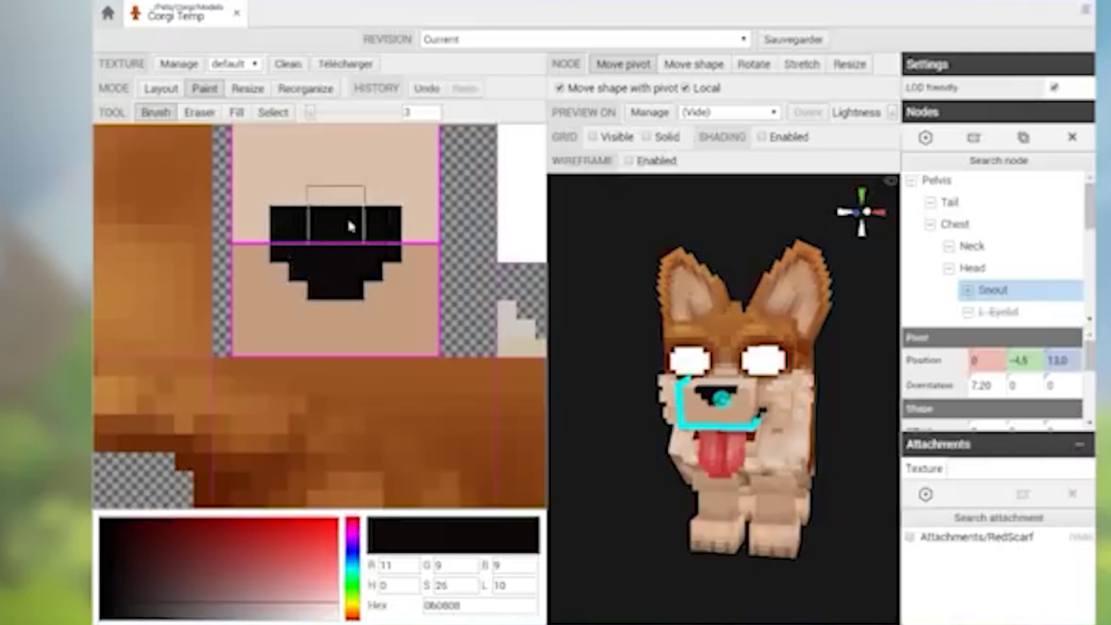
# Paste the copied eye texture into the blank white eye square of the Corgi Temp model.
pyautogui.moveTo(351, 225); pyautogui.dragTo(277, 359, button='middle')
pyautogui.hotkey('ctrl', 'v')
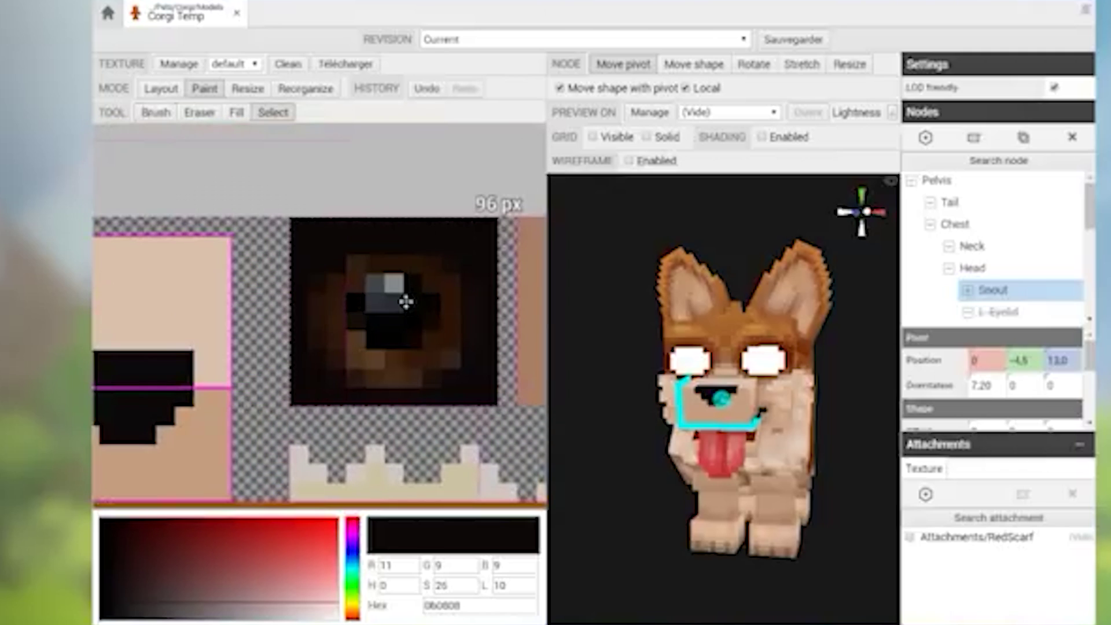
pyautogui.scroll(5, 856, 210)
pyautogui.scroll(-3, 856, 211)
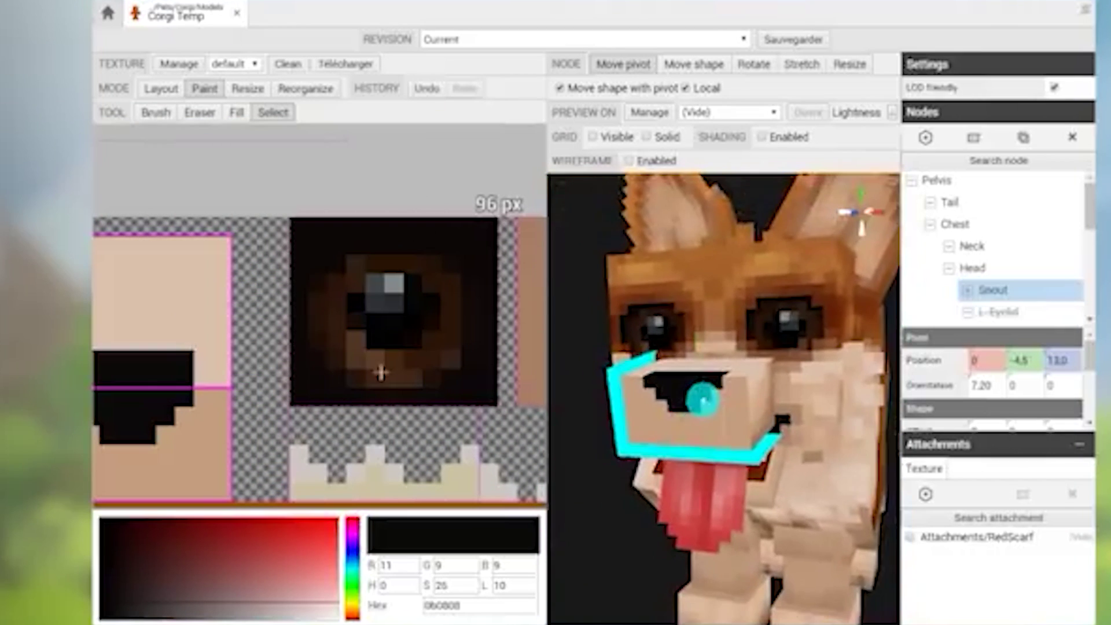
# Switch to the brush and sample the grey highlight (838a8d) from the eye to paint a highlight on the nose.
pyautogui.moveTo(377, 372); pyautogui.dragTo(384, 285, button='middle')
pyautogui.press('b')
pyautogui.scroll(-5, 347, 313)
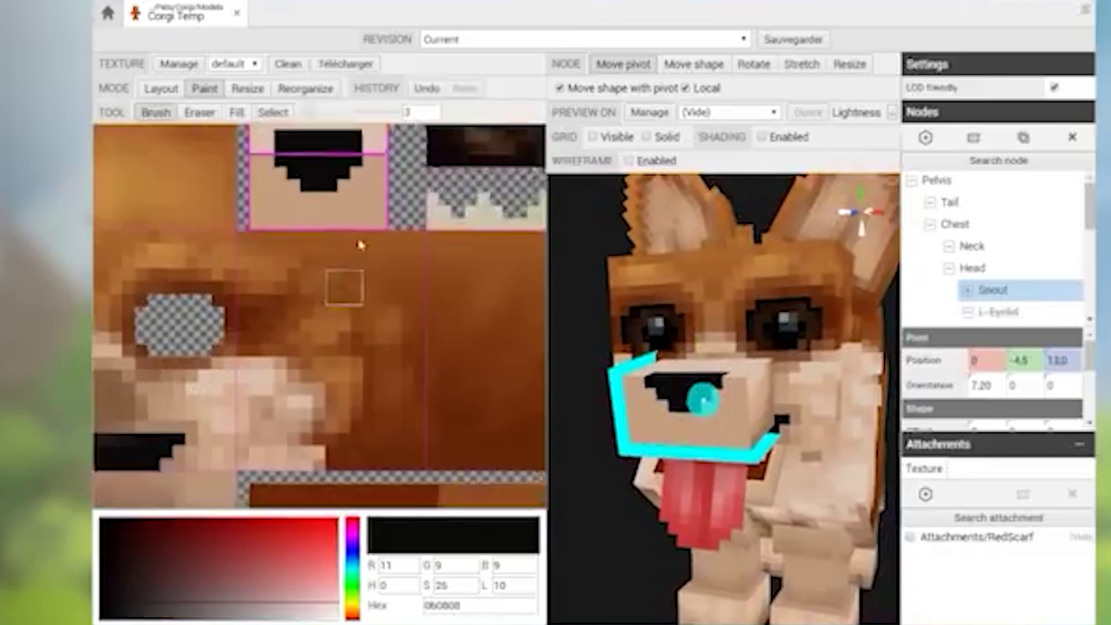
pyautogui.scroll(5, 429, 347)
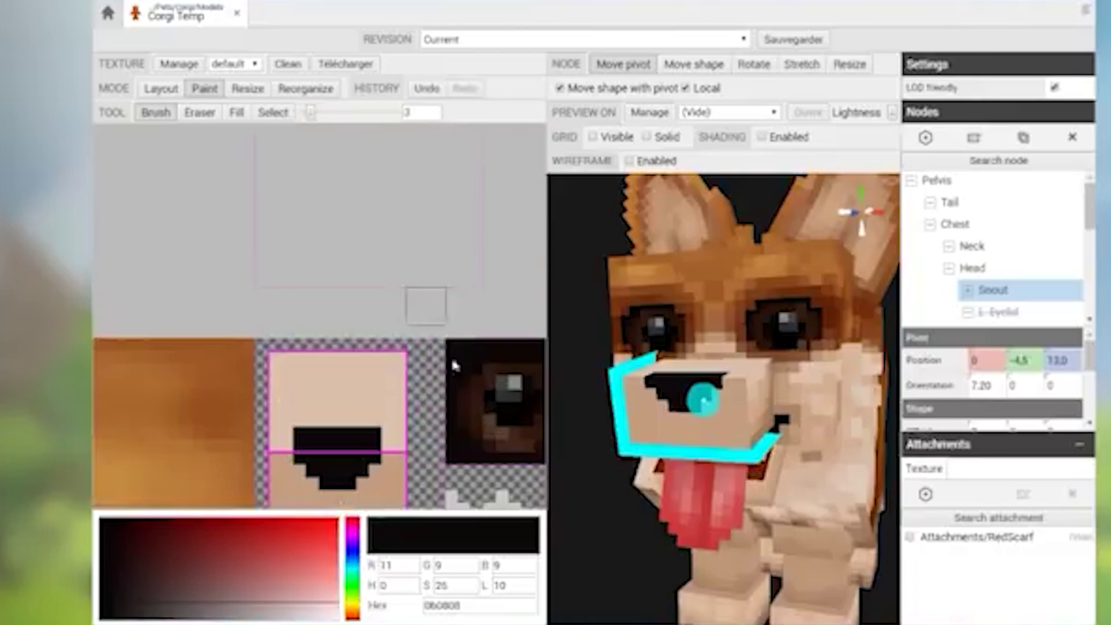
pyautogui.keyDown('alt'); pyautogui.click(513, 383); pyautogui.keyUp('alt')
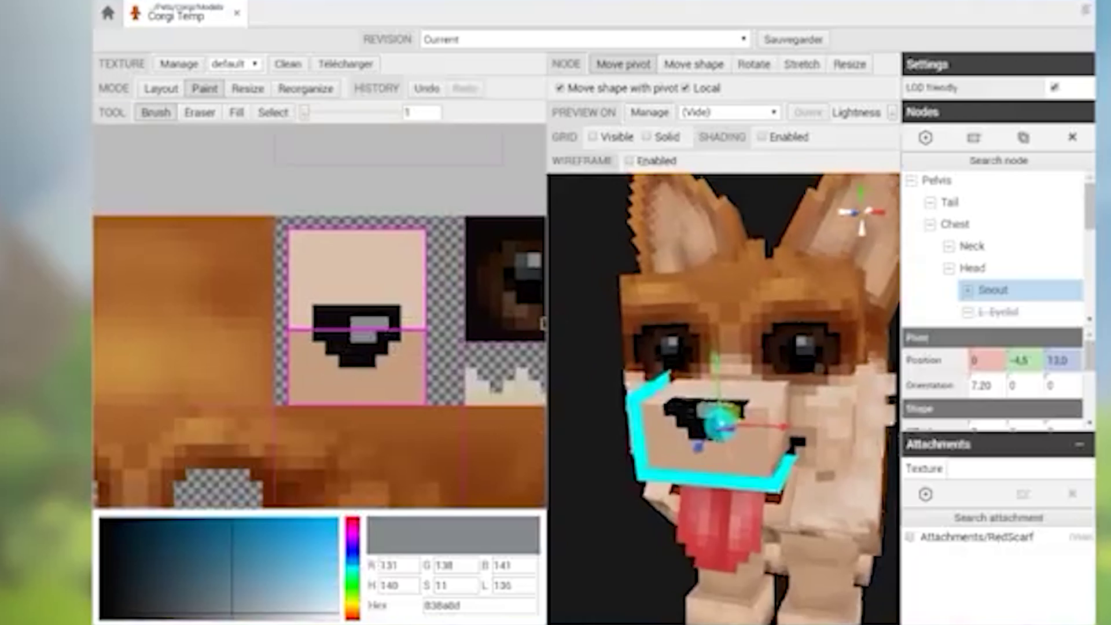
# Deselect the snout and sample the brown 845d42 as the brush colour for the corgi's face texture.
pyautogui.scroll(-5, 627, 313)
pyautogui.click(626, 314)
pyautogui.keyDown('alt'); pyautogui.click(327, 311); pyautogui.keyUp('alt')
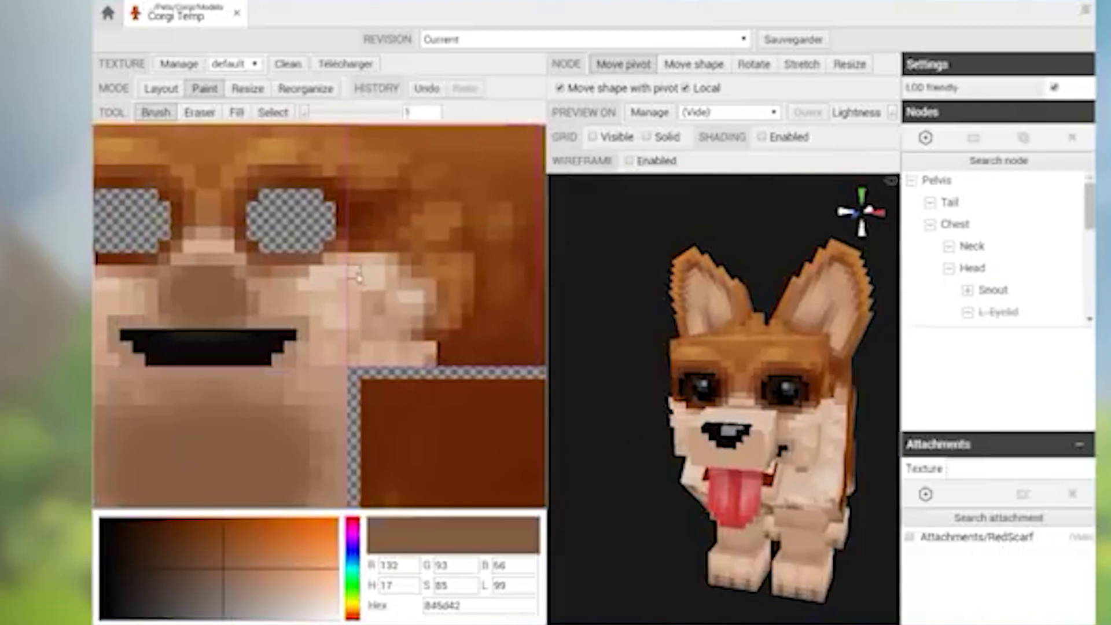
pyautogui.click(373, 385)
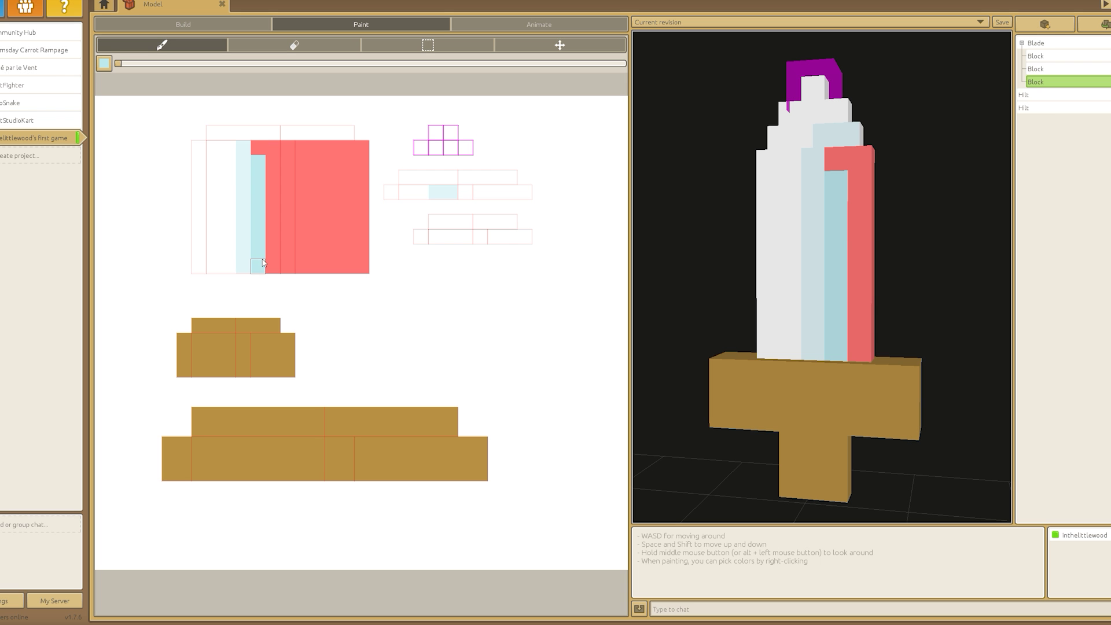
# Paint a darker blue column along the blade's edge and carry it onto the matching pixel of the 4-wide tier.
pyautogui.moveTo(255, 203); pyautogui.dragTo(275, 203)
pyautogui.click(104, 63)
pyautogui.click(451, 192)
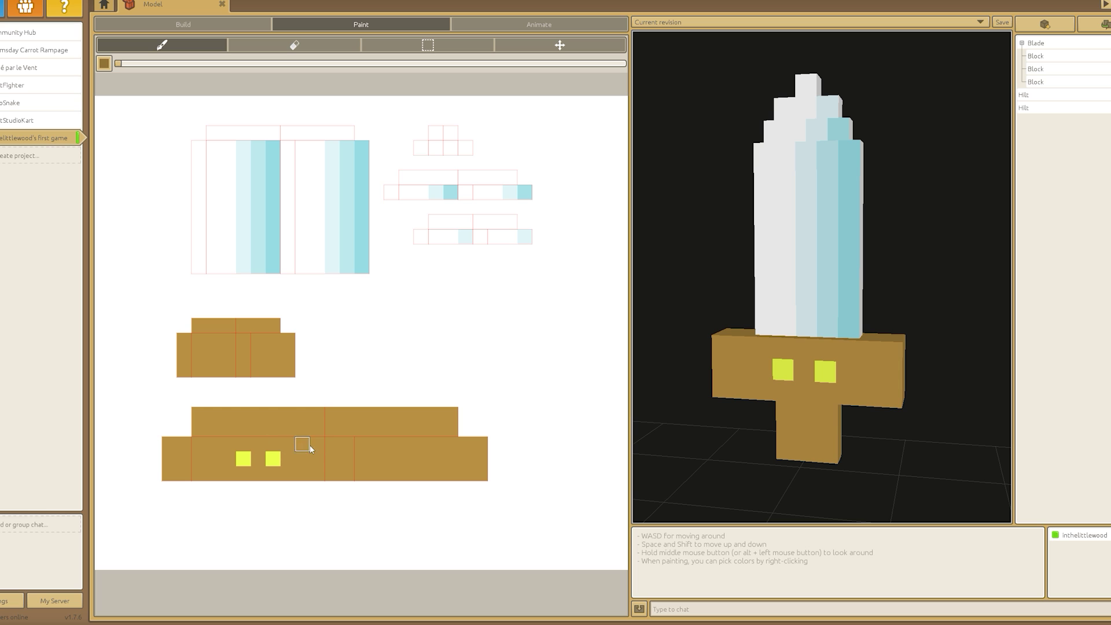
# Shade the edges of the guard around its yellow squares and side faces with dark brown.
pyautogui.moveTo(301, 444); pyautogui.dragTo(199, 443)
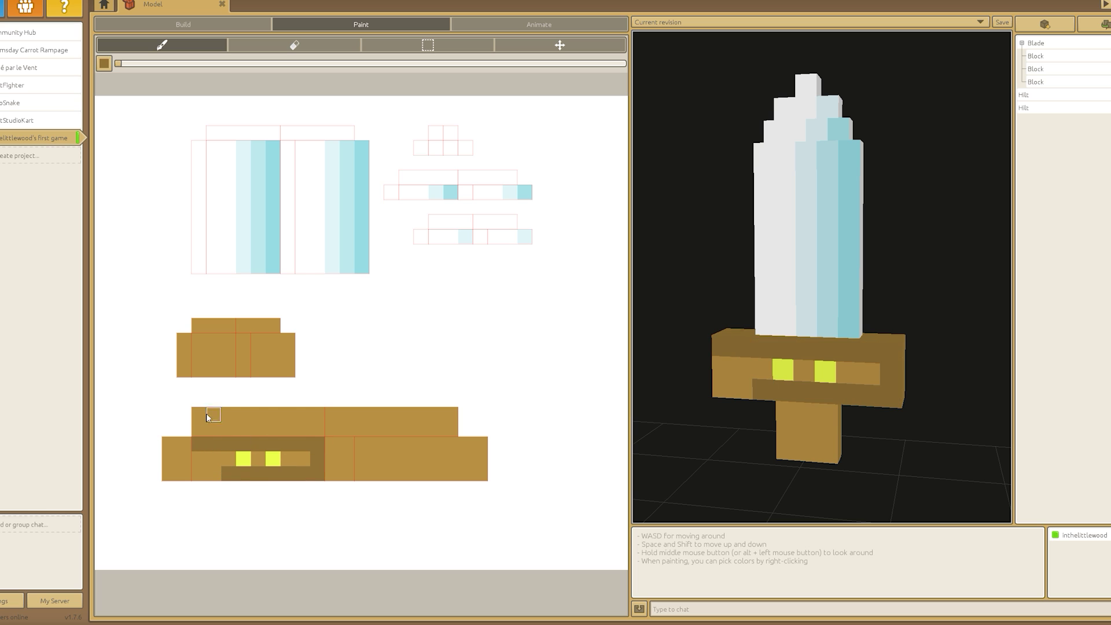
pyautogui.moveTo(362, 443); pyautogui.dragTo(366, 463)
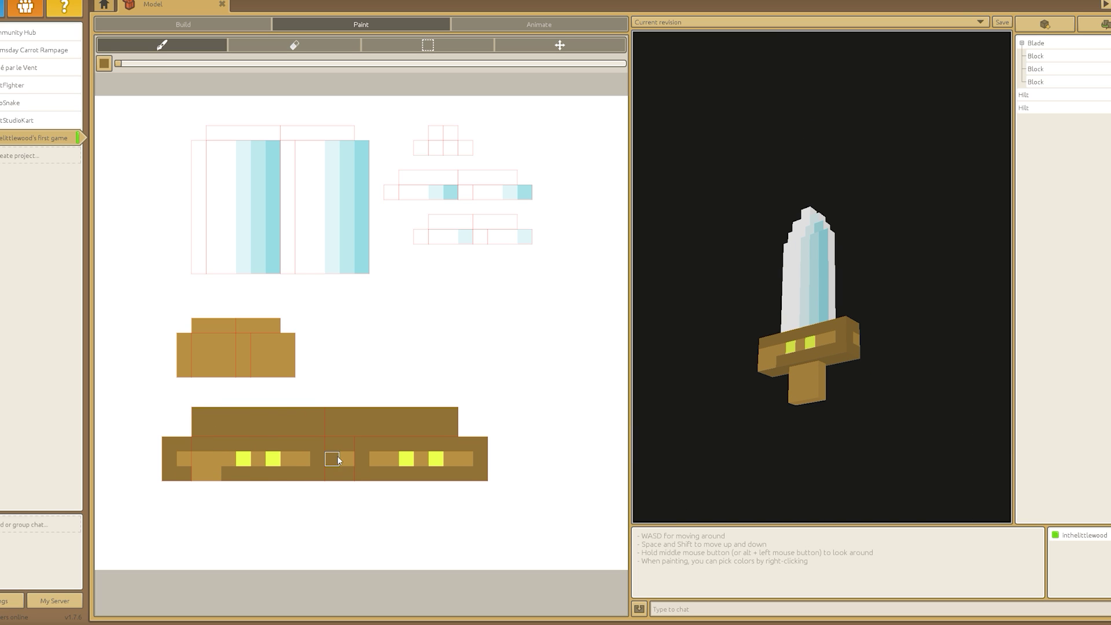
pyautogui.click(338, 460)
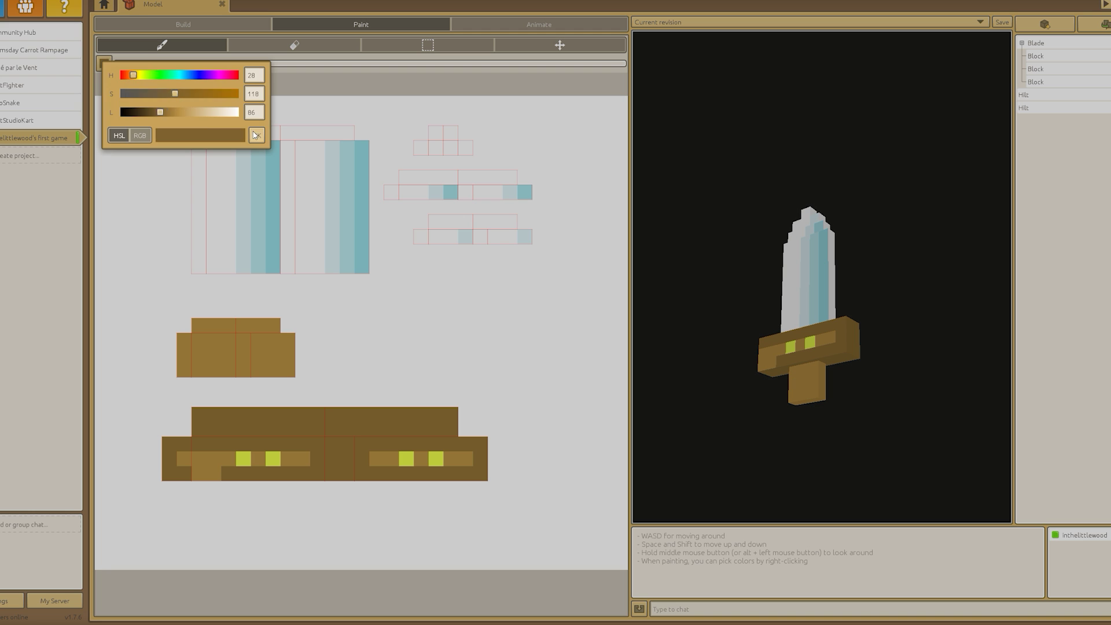
# Paint the guard's end face with a brown of hue 28, saturation 118, lightness 86, and shade the grip's faces.
pyautogui.click(184, 452)
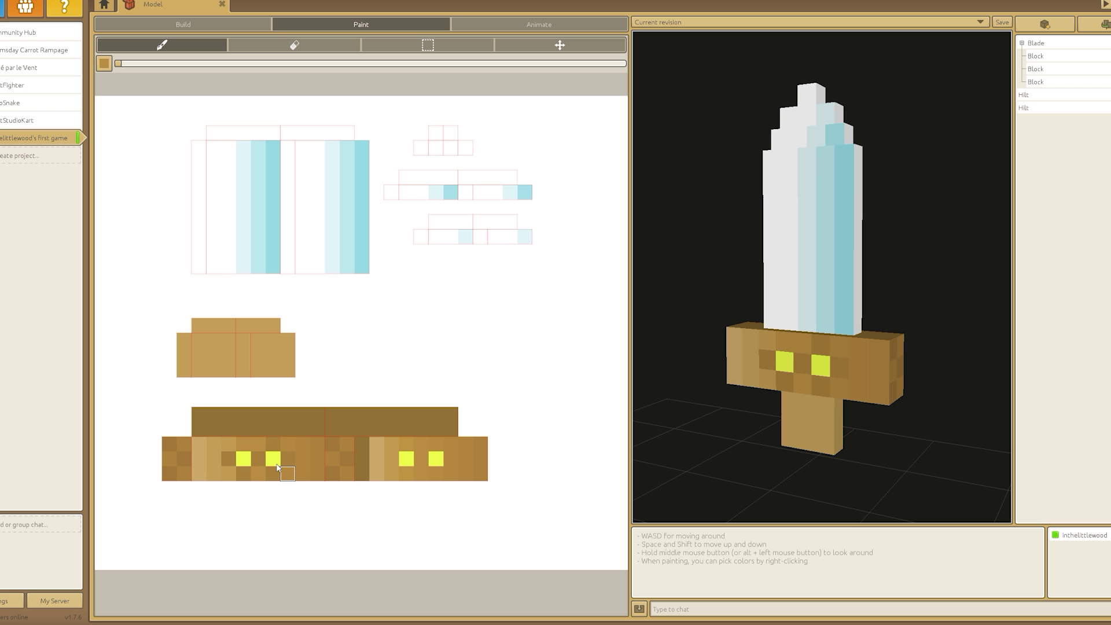
pyautogui.moveTo(184, 341); pyautogui.dragTo(215, 345)
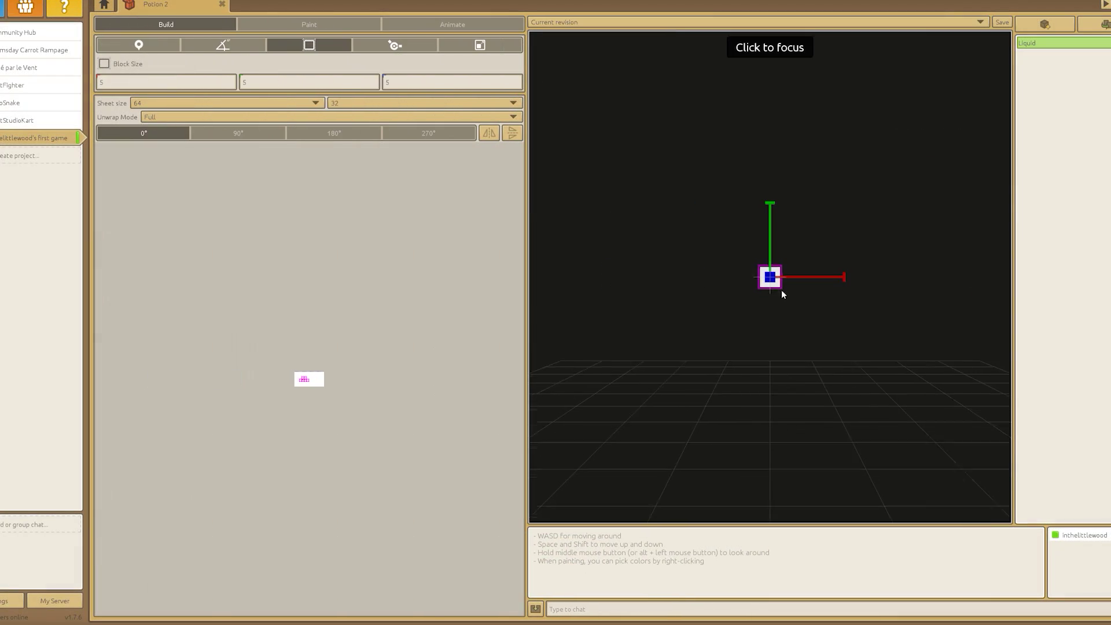
# Add a child block to the Liquid cube in the Potion 2 model and place it on top at height 4.
pyautogui.scroll(10, 768, 287)
pyautogui.scroll(5, 315, 377)
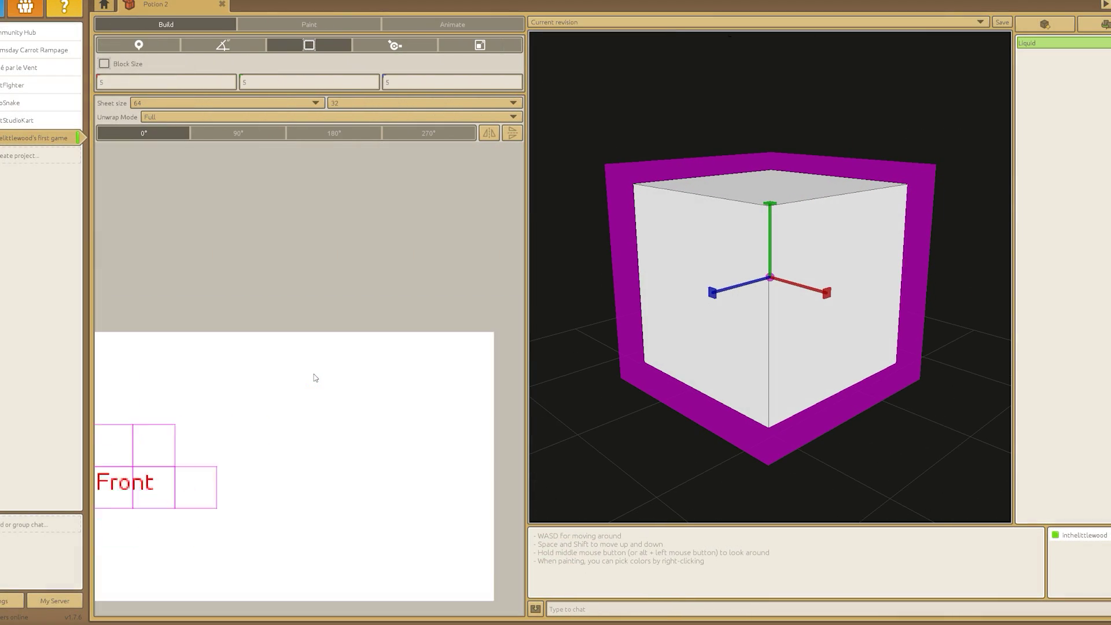
pyautogui.click(1045, 24)
pyautogui.press('Return')
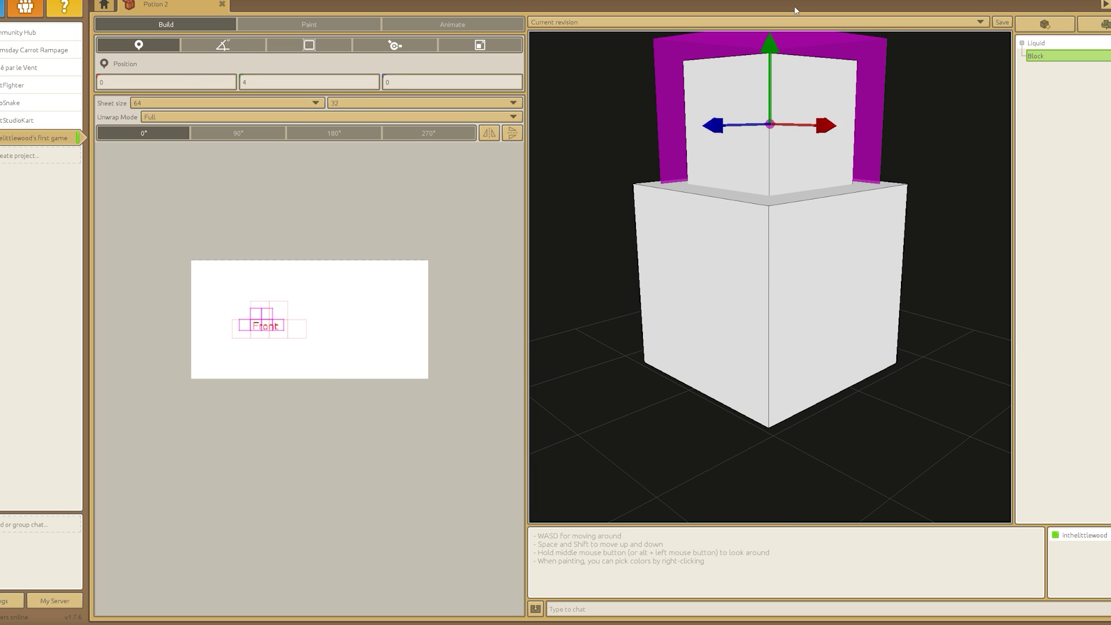
# Undo the last change and flatten the upper block to 3 × 1 × 3.
pyautogui.scroll(-5, 801, 89)
pyautogui.hotkey('ctrl', 'z')
pyautogui.click(309, 44)
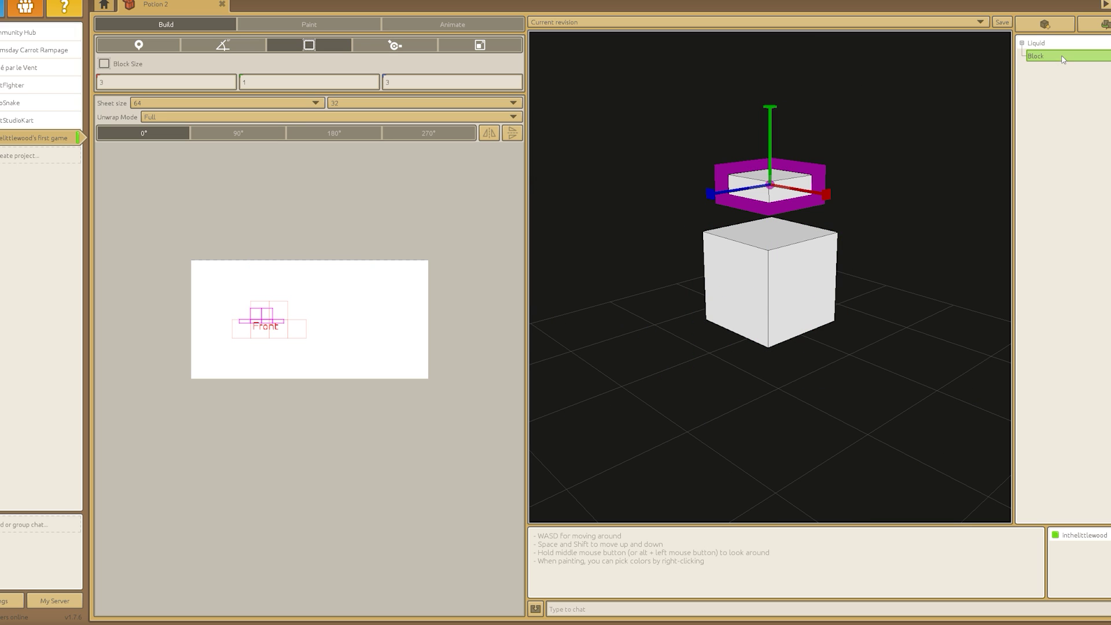
# Duplicate the 3 × 1 × 3 block to make another tier for the bottle's neck.
pyautogui.click(1098, 26)
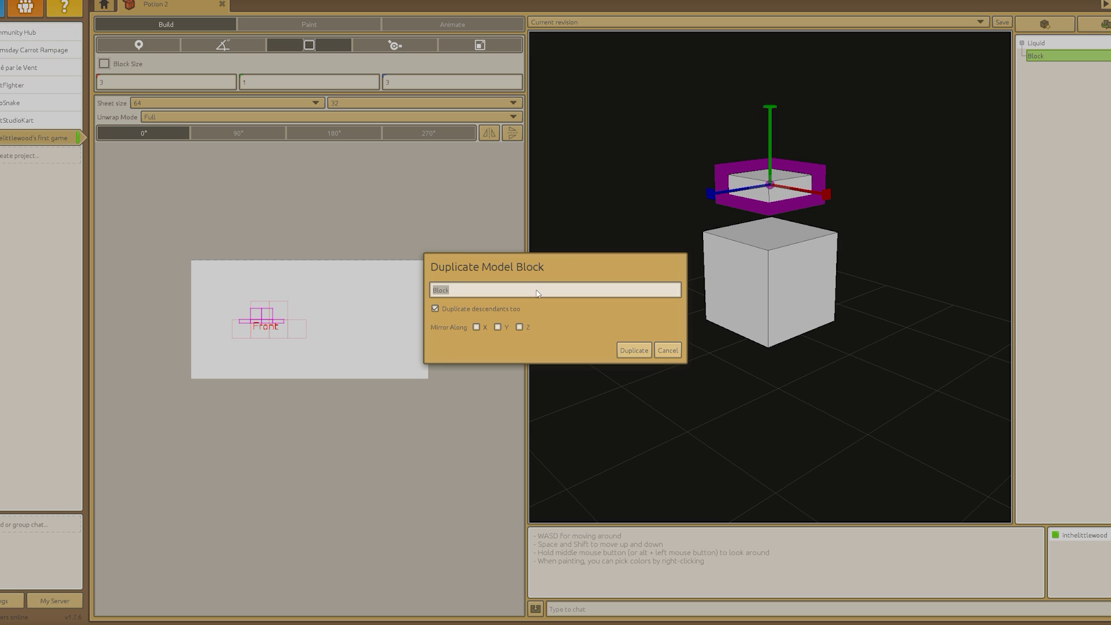
pyautogui.press('Return')
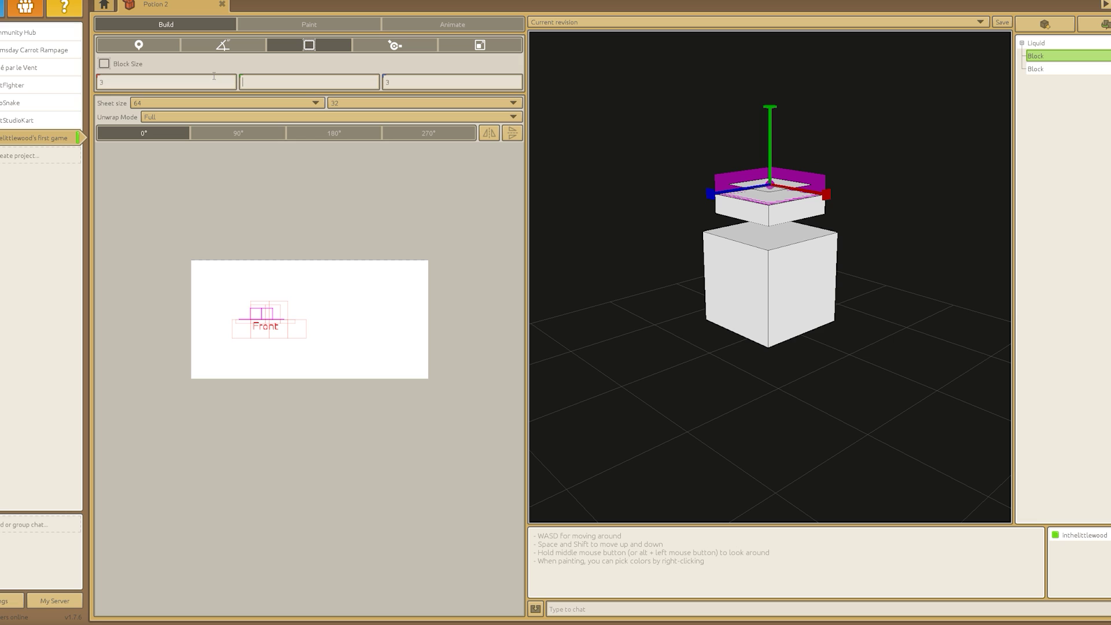
pyautogui.press('w')
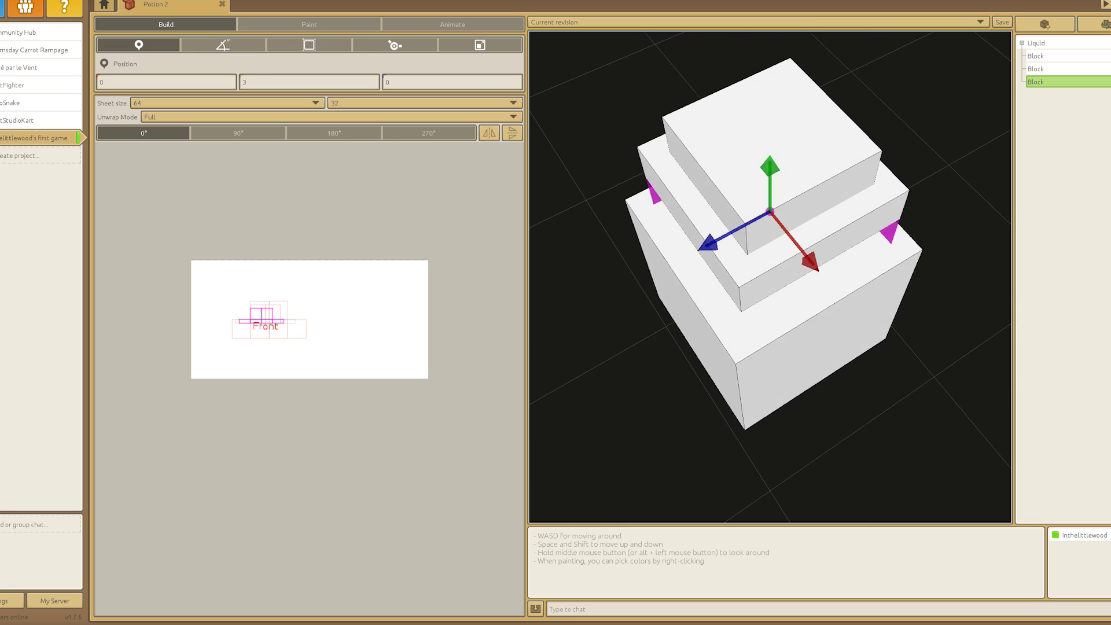
# Move the Liquid cube's texture layout clear of the other blocks' layouts on the sheet.
pyautogui.click(1036, 43)
pyautogui.scroll(5, 279, 298)
pyautogui.scroll(-5, 279, 298)
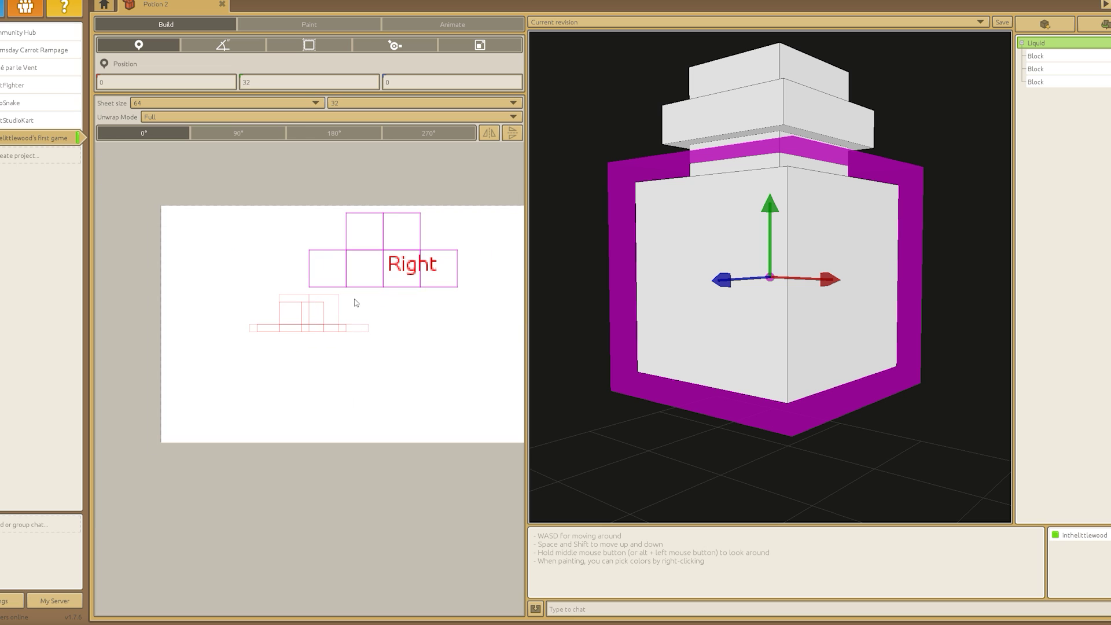
# Spread the upper blocks' texture layouts apart so none overlap on the sheet.
pyautogui.click(776, 152)
pyautogui.click(738, 174)
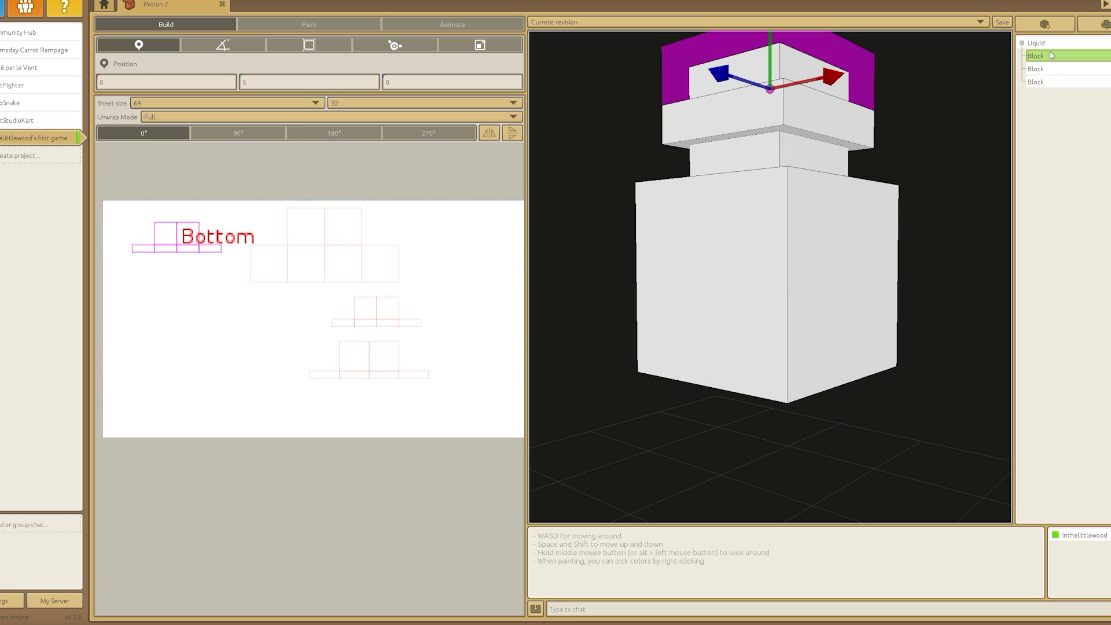
# Duplicate the Liquid cube with its child blocks and set the copy's size to 4 × 4 × 4.
pyautogui.click(640, 347)
pyautogui.hotkey('ctrl', 'd')
pyautogui.click(640, 348)
pyautogui.click(309, 45)
pyautogui.scroll(3, 278, 331)
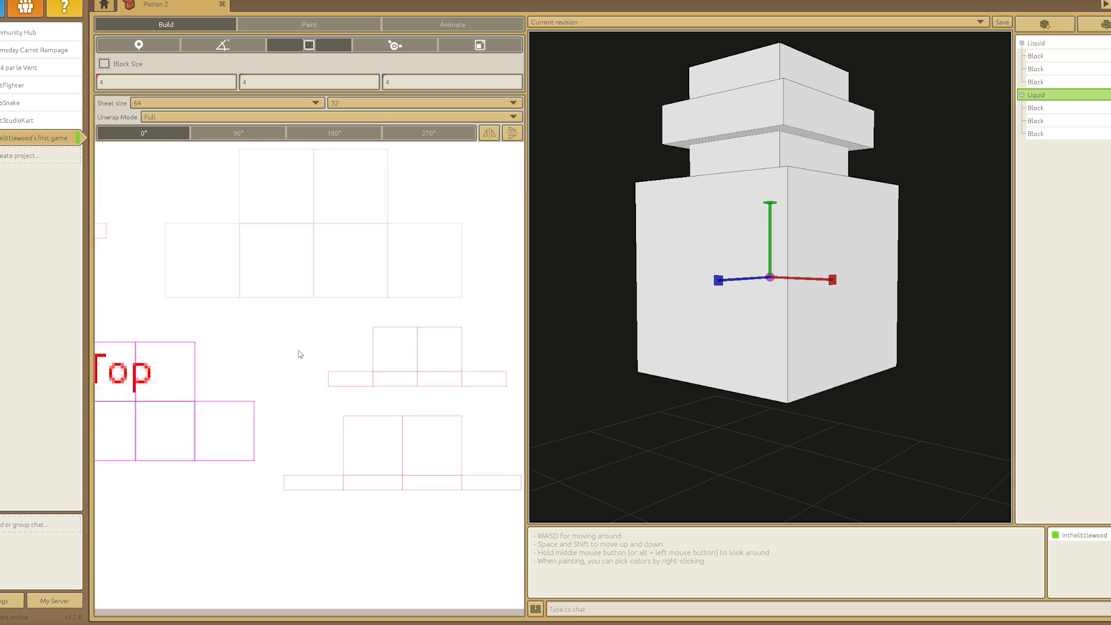
# Remove the child blocks from the duplicated Liquid cube.
pyautogui.click(309, 25)
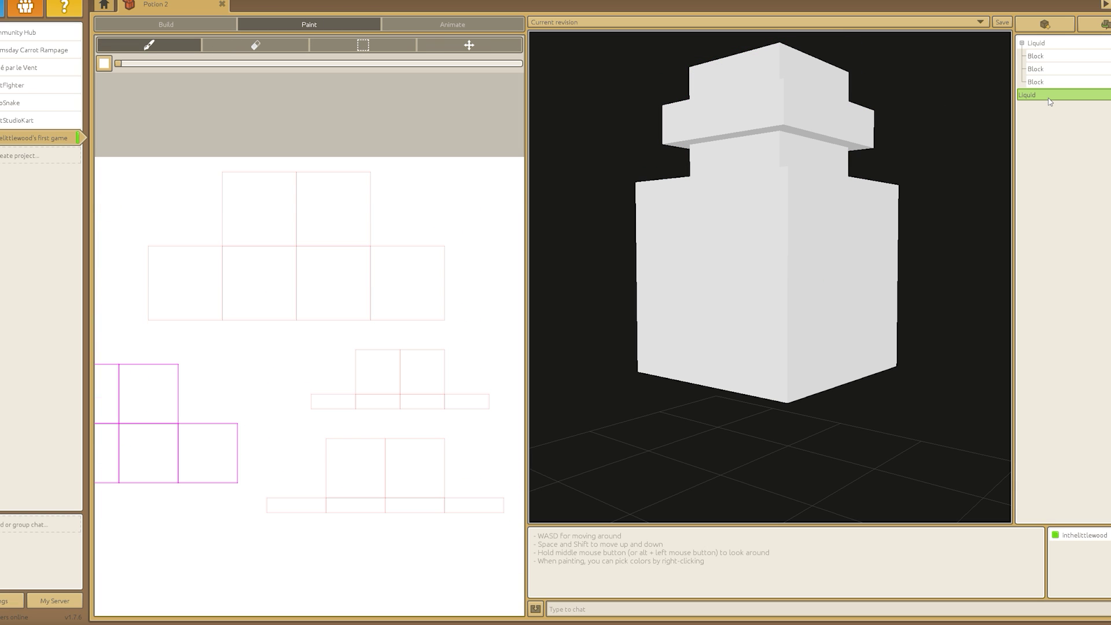
pyautogui.scroll(-5, 411, 305)
pyautogui.scroll(2, 411, 304)
# Replace the duplicated cube with a new separate block and reduce its size to 4 × 4 × 4.
pyautogui.click(1044, 23)
pyautogui.press('Return')
pyautogui.click(166, 24)
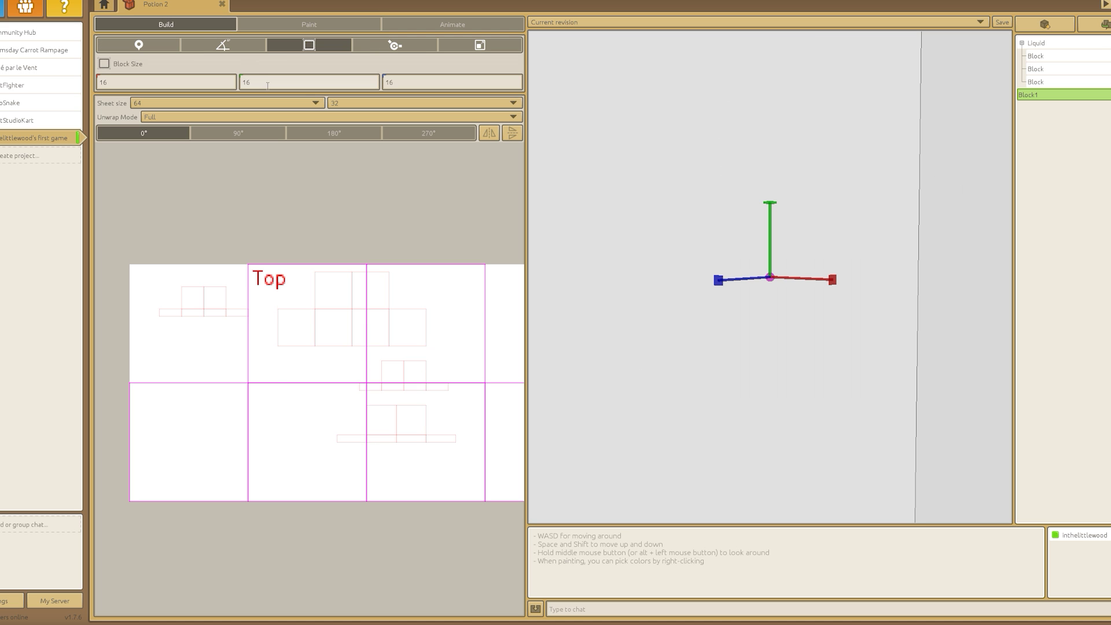
pyautogui.scroll(2, 280, 405)
# Choose a light red and fill all of the inner block's texture faces with it.
pyautogui.click(309, 24)
pyautogui.click(104, 63)
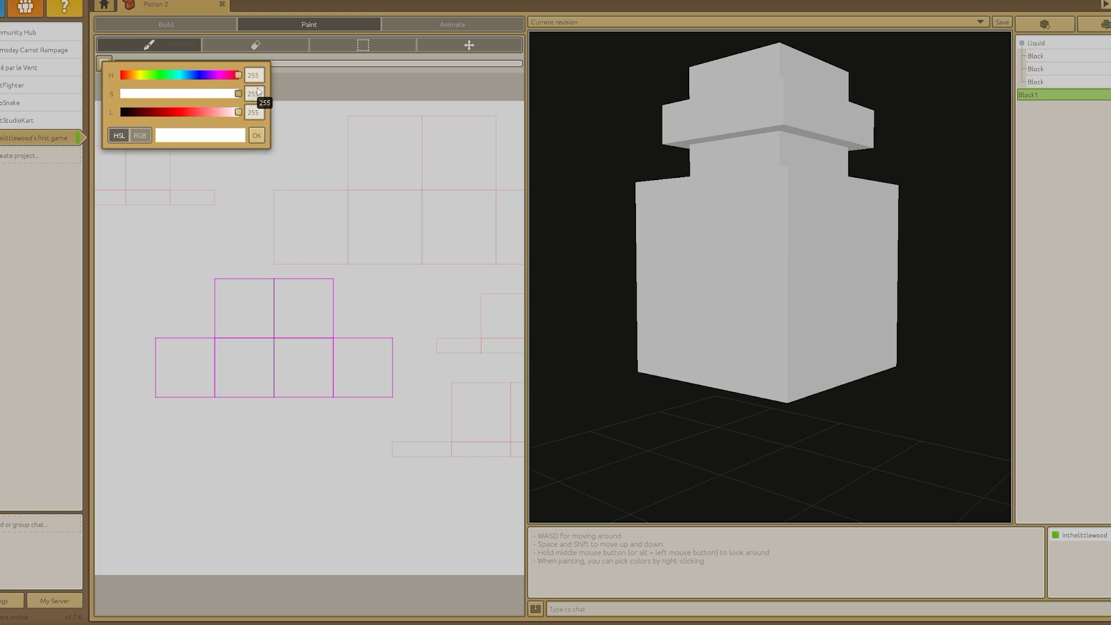
pyautogui.click(223, 280)
pyautogui.moveTo(223, 282); pyautogui.dragTo(261, 386)
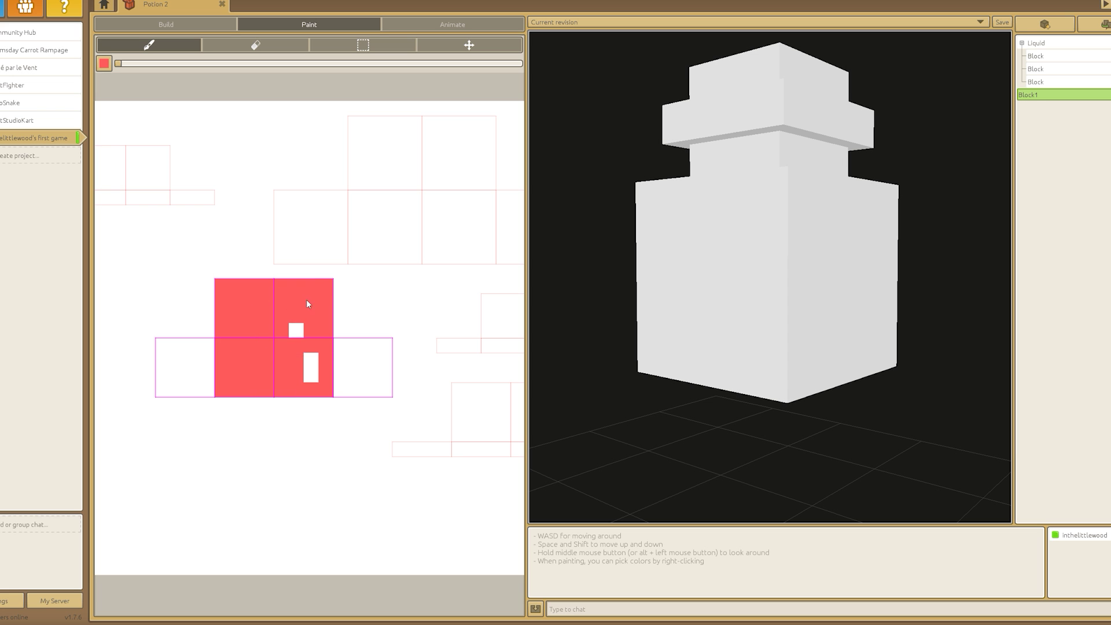
pyautogui.click(1040, 84)
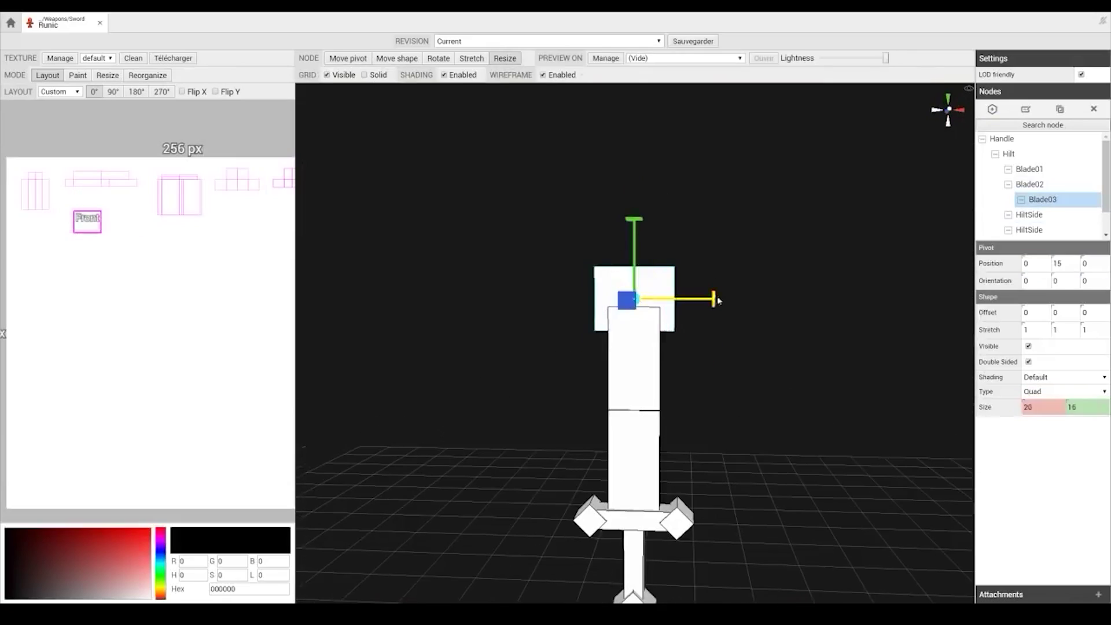
pyautogui.click(649, 335)
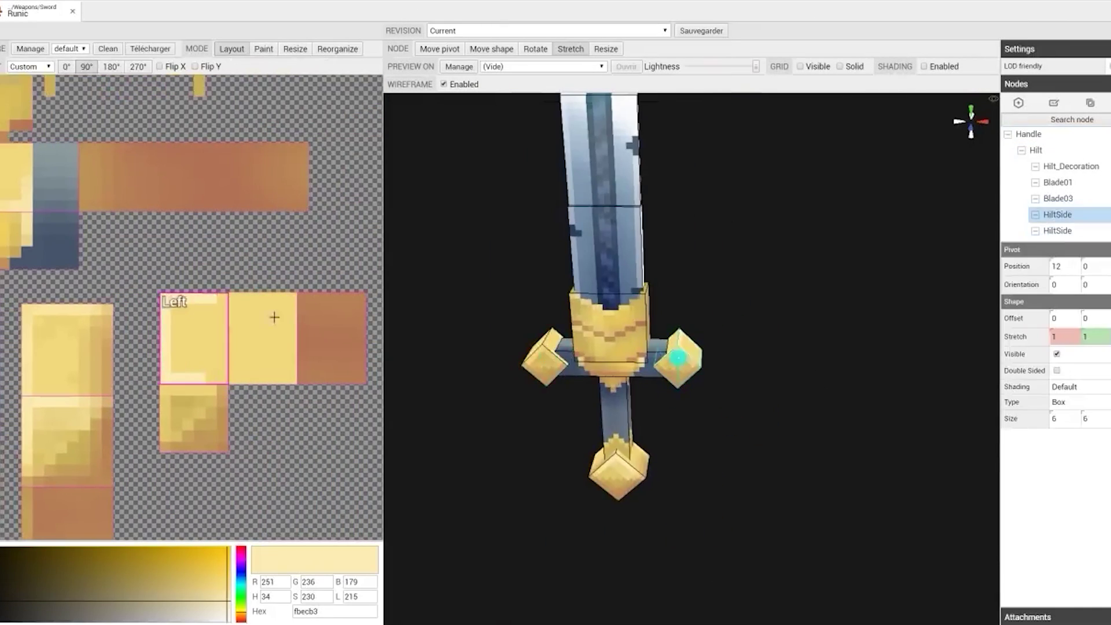
pyautogui.click(639, 518)
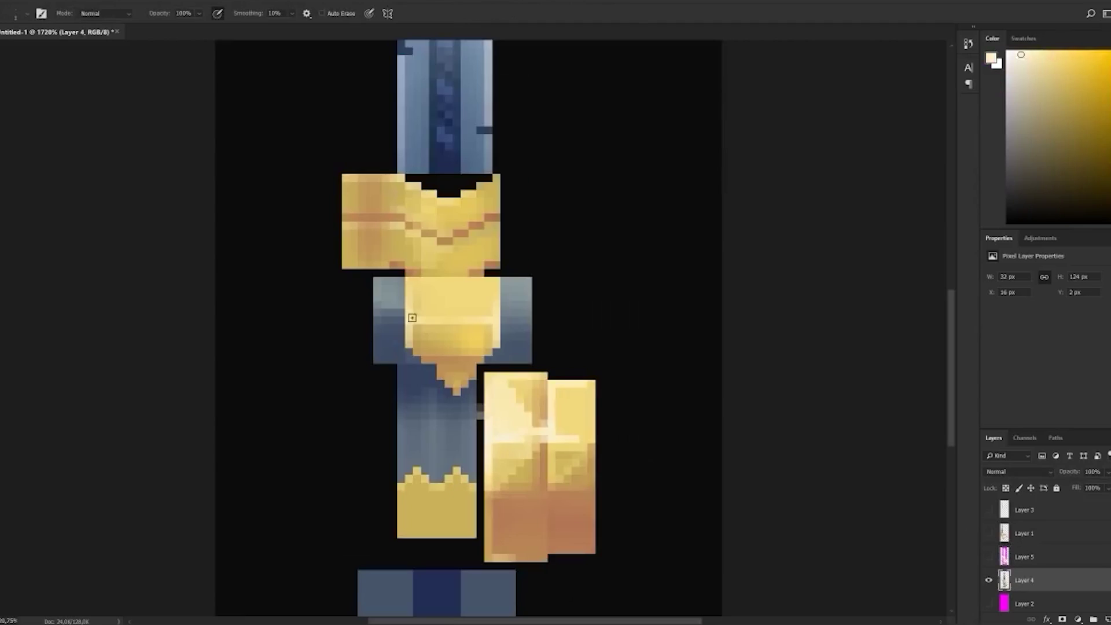
pyautogui.scroll(8, 506, 500)
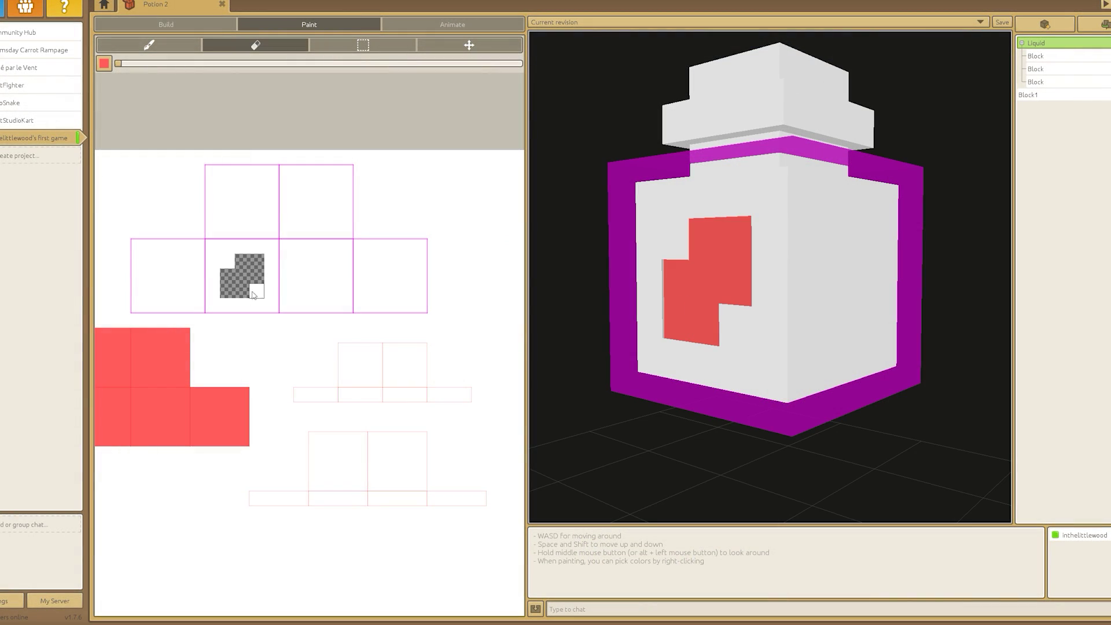
# Erase a stepped window in each of the Liquid cube's four side faces and shade the surrounding glass with off-white patches.
pyautogui.click(301, 280)
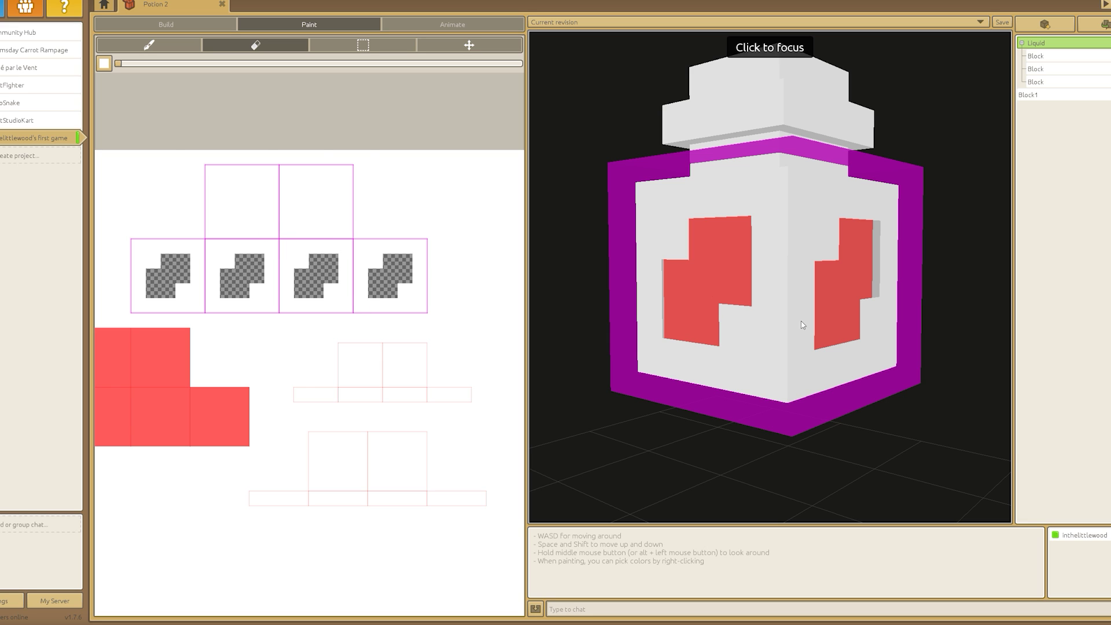
pyautogui.click(104, 63)
pyautogui.click(257, 136)
pyautogui.click(212, 247)
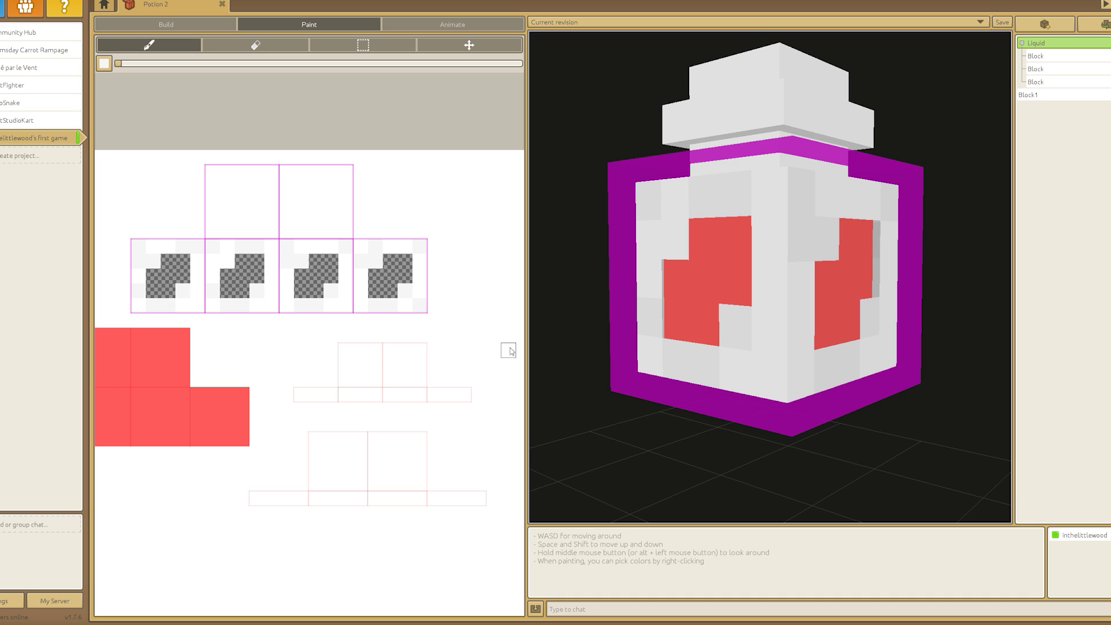
# Speckle the red inner block's texture with darker and lighter red pixels.
pyautogui.moveTo(99, 360); pyautogui.dragTo(286, 314, button='right')
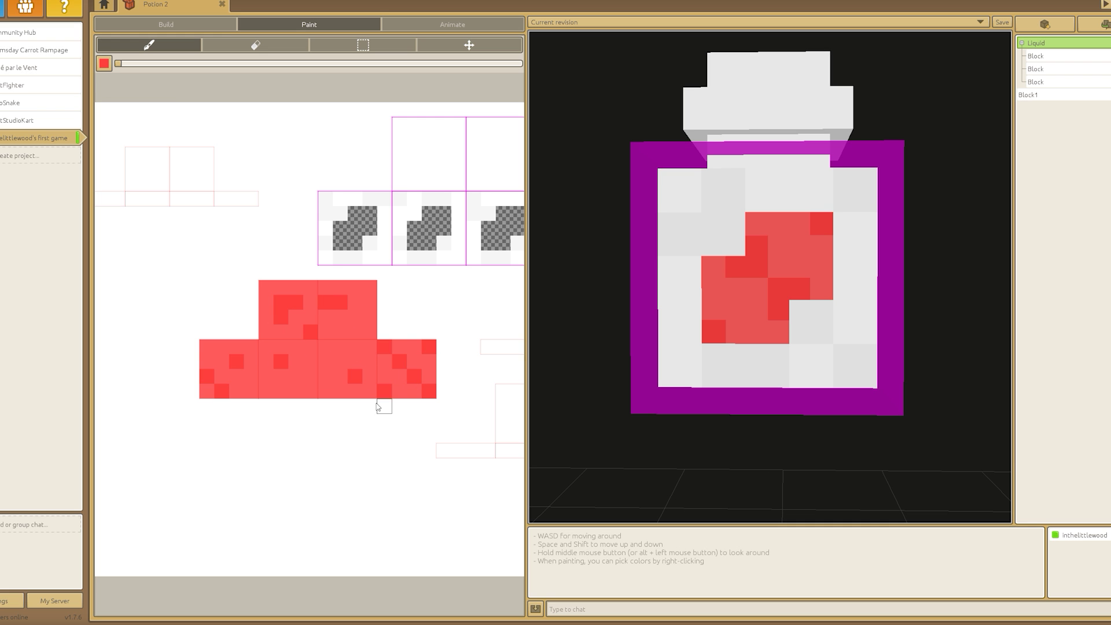
pyautogui.click(103, 63)
pyautogui.click(414, 376)
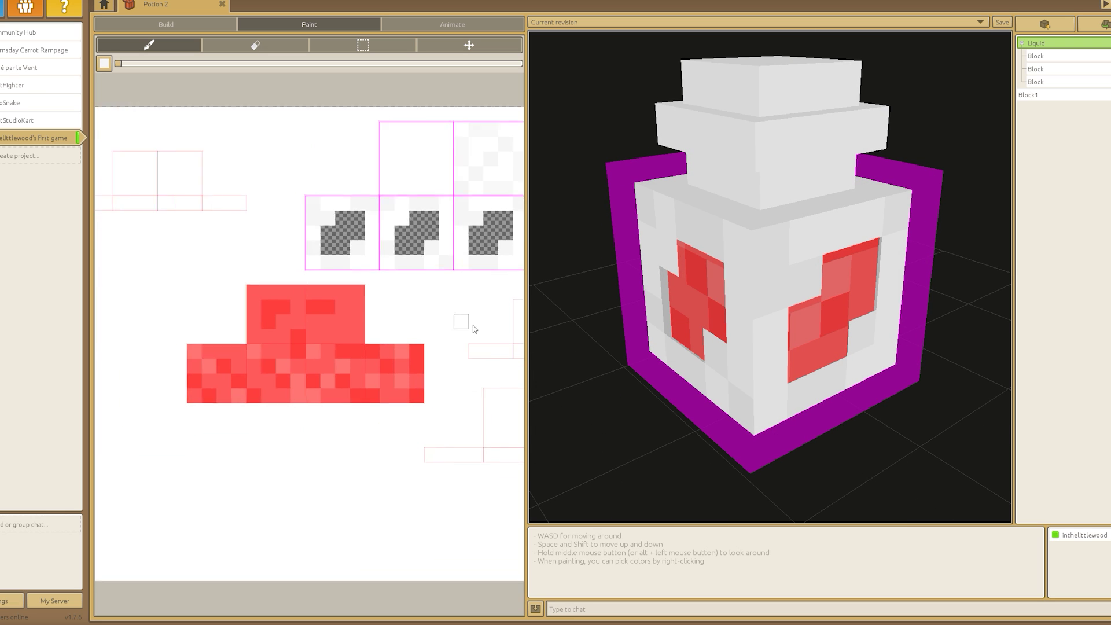
# Paint the bottle's topmost block in dark brown as a cork.
pyautogui.click(104, 63)
pyautogui.click(305, 237)
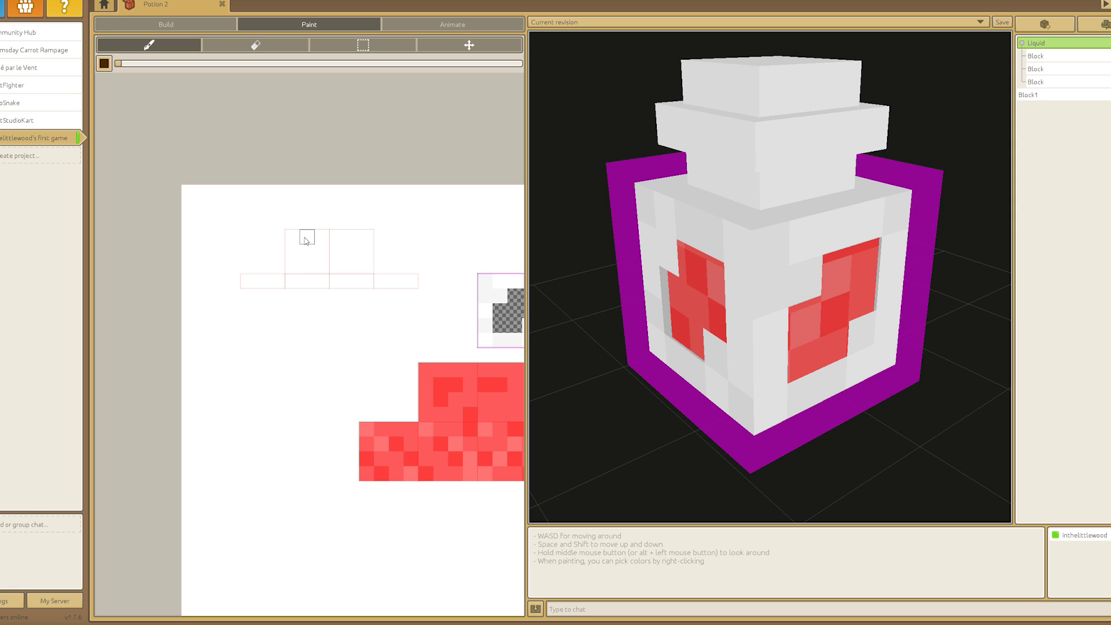
pyautogui.moveTo(305, 237); pyautogui.dragTo(366, 244)
pyautogui.click(105, 63)
pyautogui.click(317, 288)
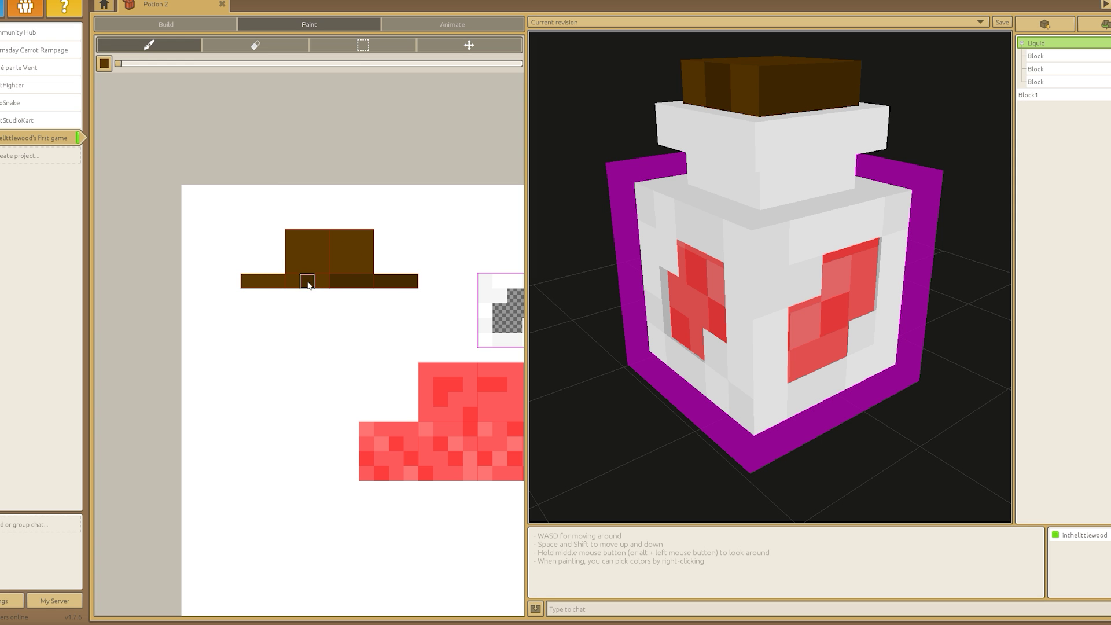
# Alternate lighter and darker brown pixels across the cork's side and end faces.
pyautogui.click(104, 63)
pyautogui.click(306, 298)
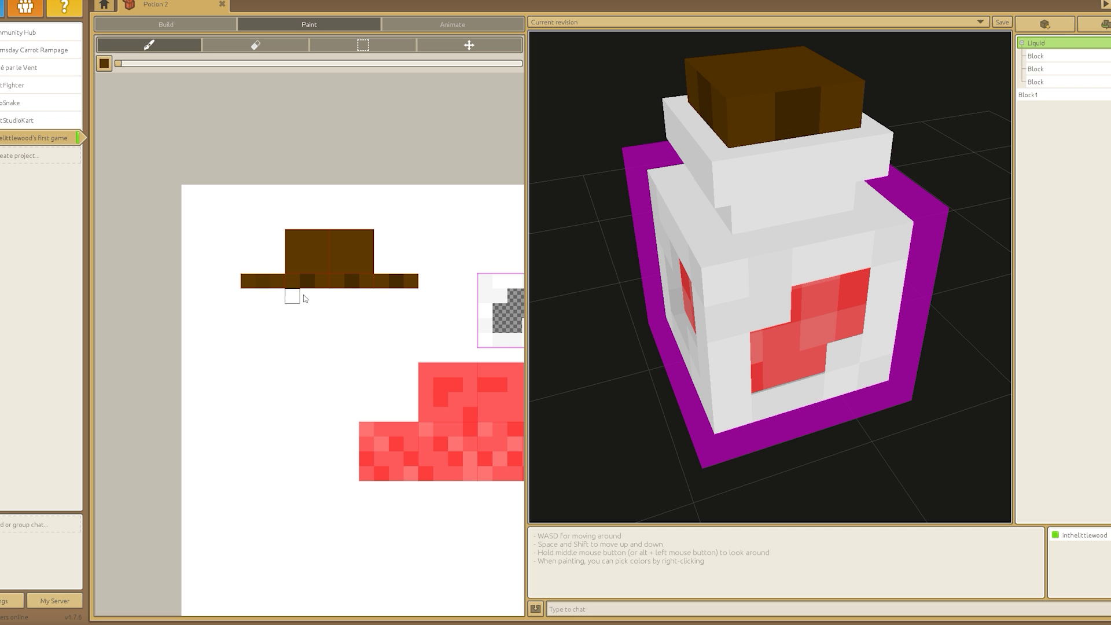
pyautogui.click(104, 63)
pyautogui.click(318, 288)
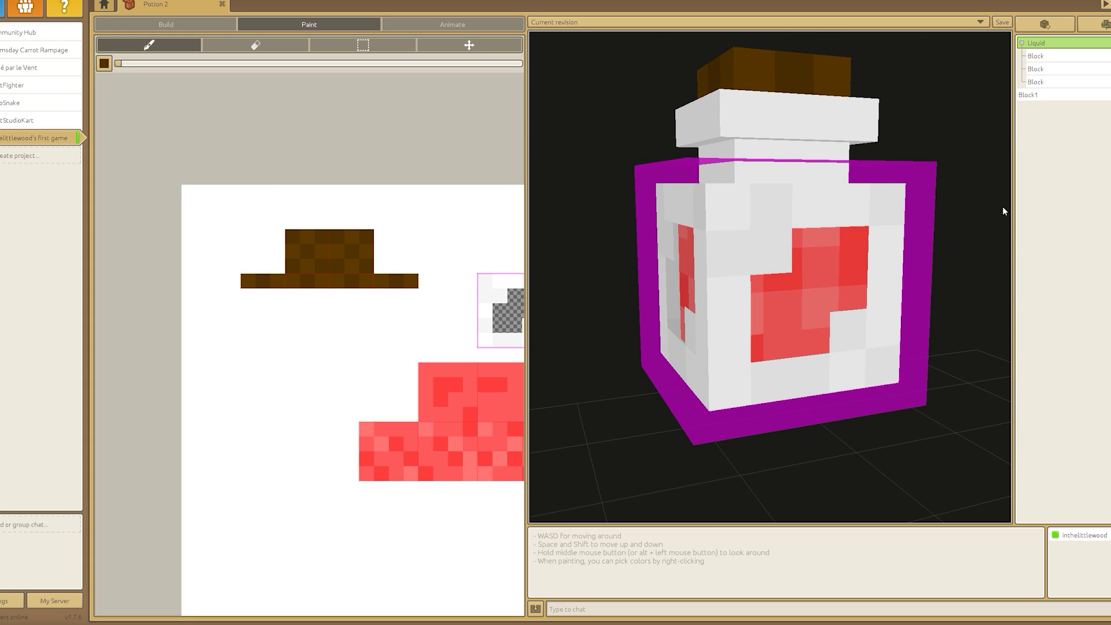
pyautogui.hscroll(5, 405, 255)
pyautogui.scroll(-4, 324, 283)
pyautogui.rightClick(301, 292)
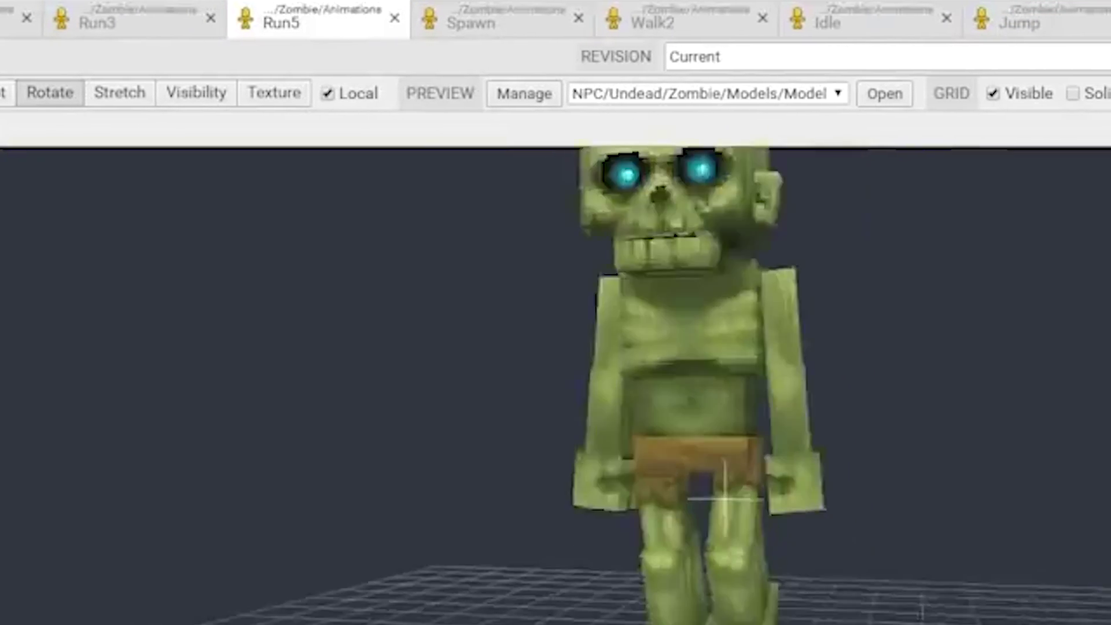
# Pose the zombie's legs and pelvis in the Run5 animation, alternating between local and global axes while moving and rotating them.
pyautogui.click(699, 512)
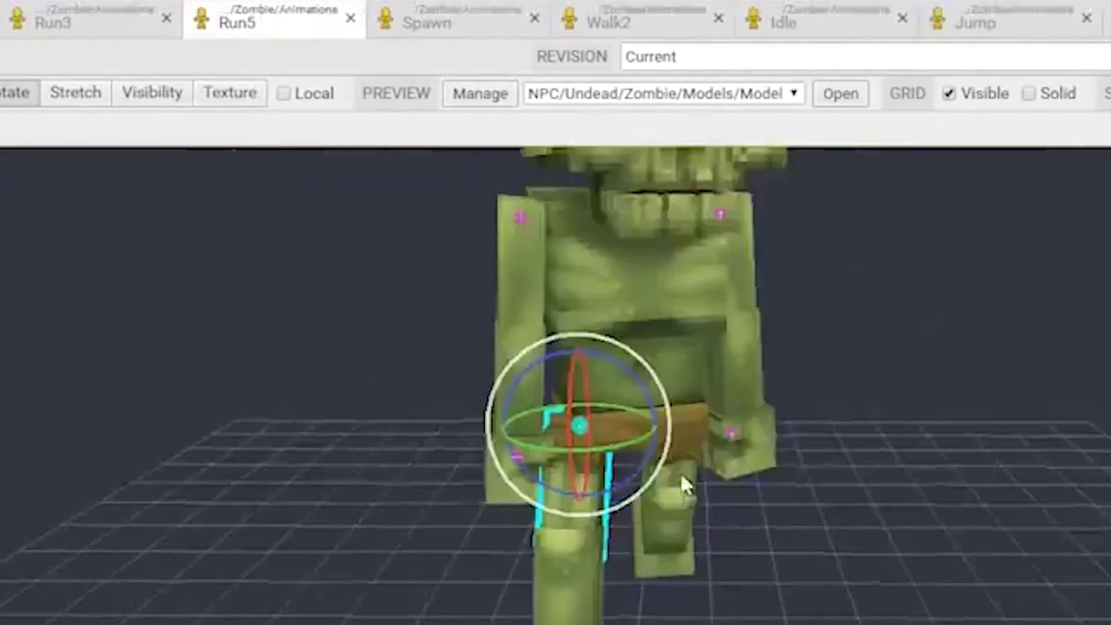
pyautogui.press('l')
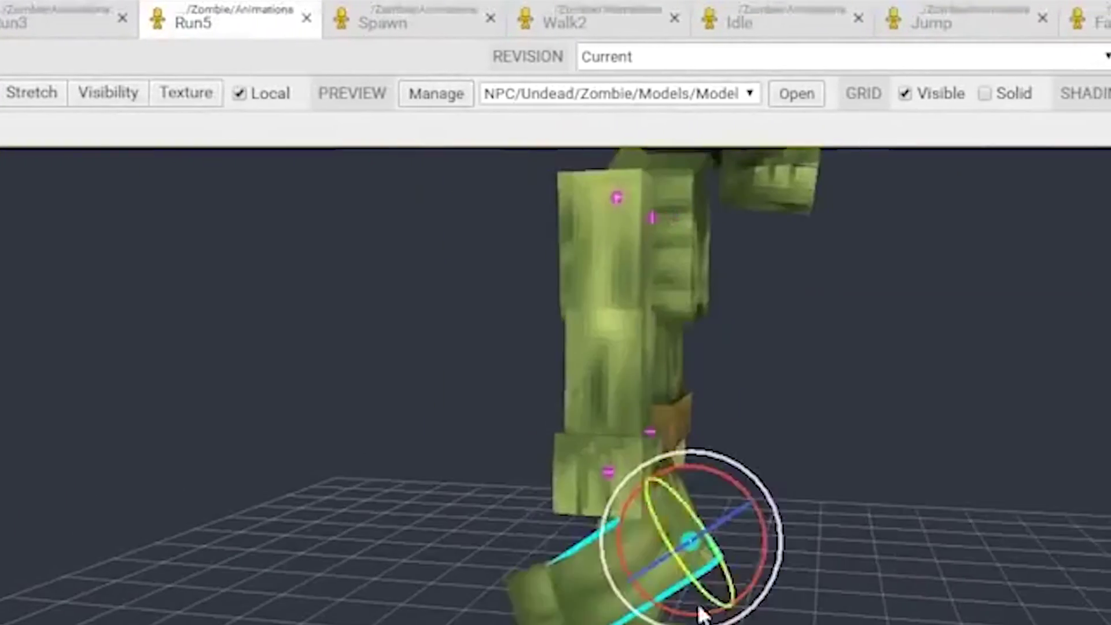
pyautogui.press('w')
pyautogui.press('l')
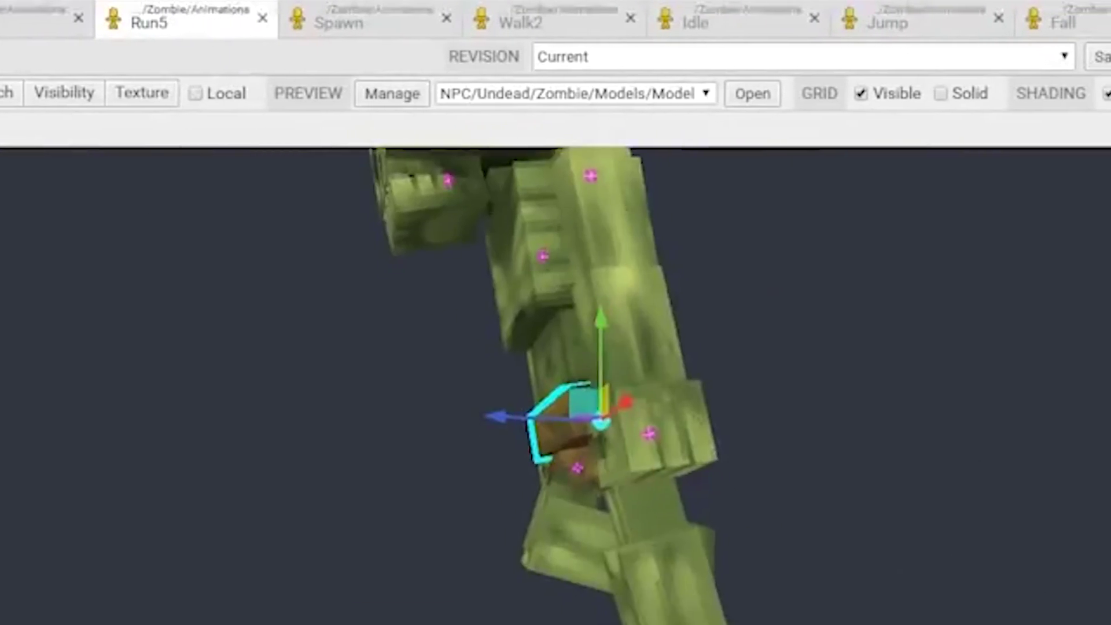
pyautogui.press('e')
pyautogui.press('l')
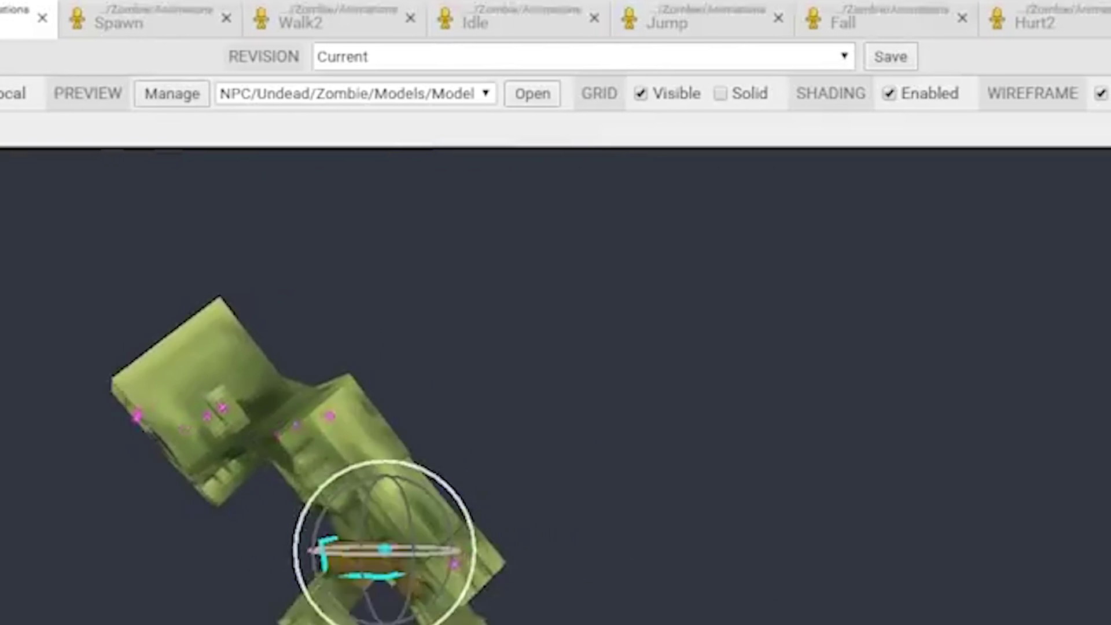
pyautogui.click(394, 390)
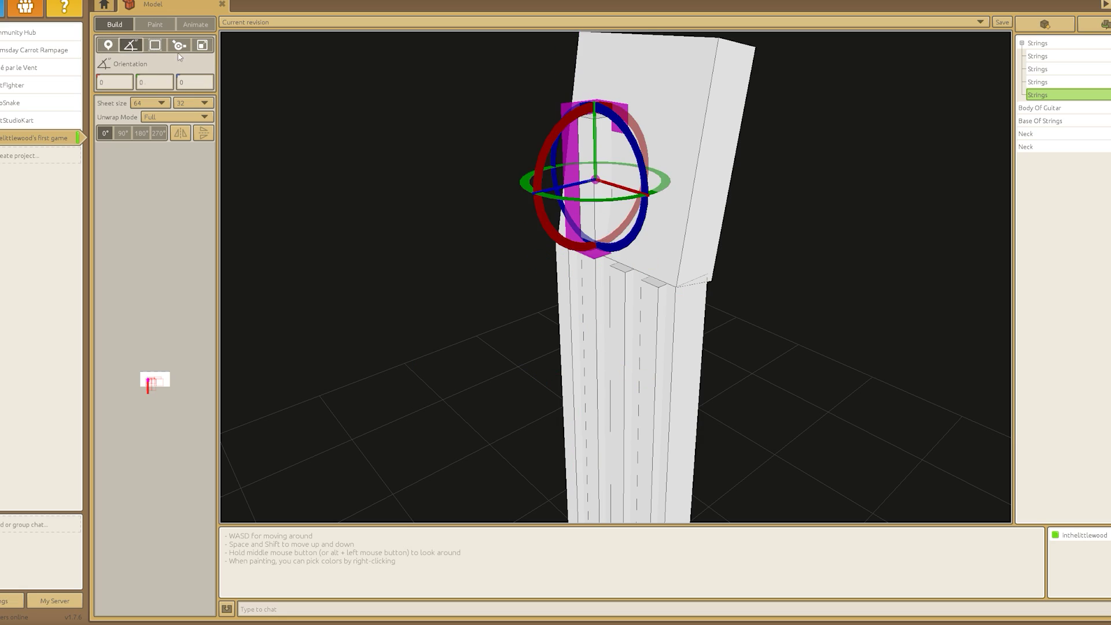
# Make the last Strings block a separate block named String Tops, stretched to 1 × 1.094897 × 1.975547.
pyautogui.press('w')
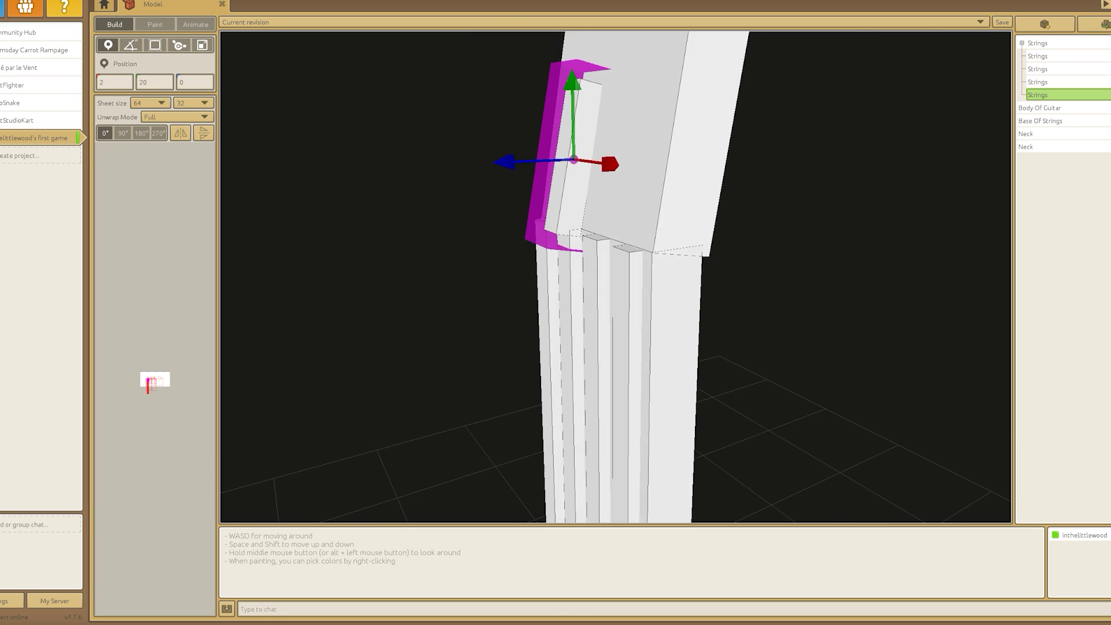
pyautogui.press('Escape')
pyautogui.press('s')
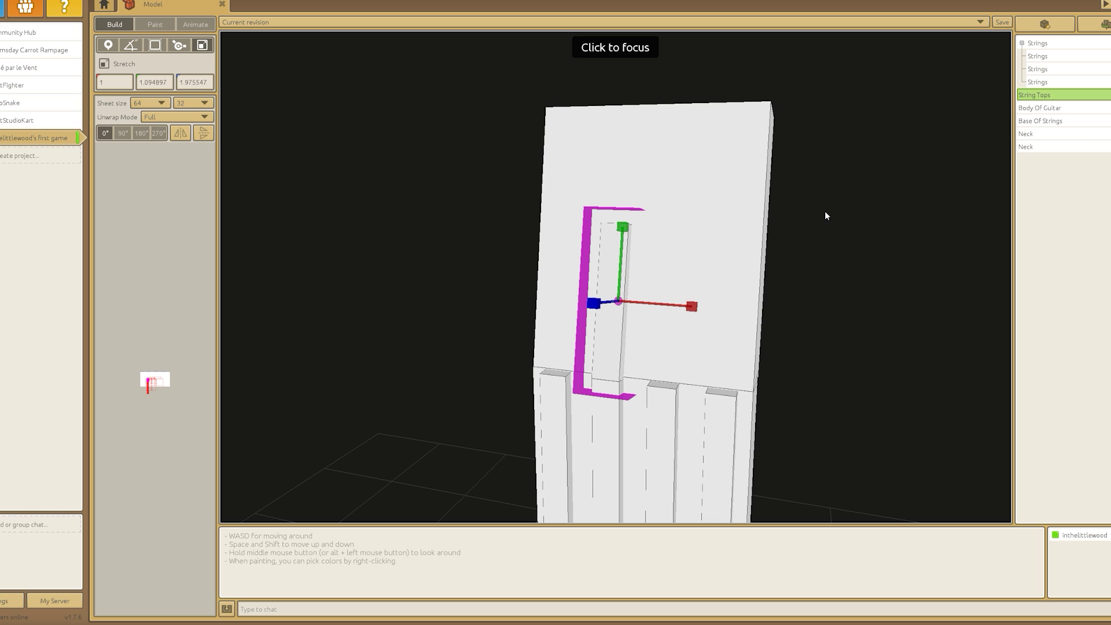
# Rotate the second String Tops block into a diamond and raise it to the upper end of the first one.
pyautogui.click(129, 49)
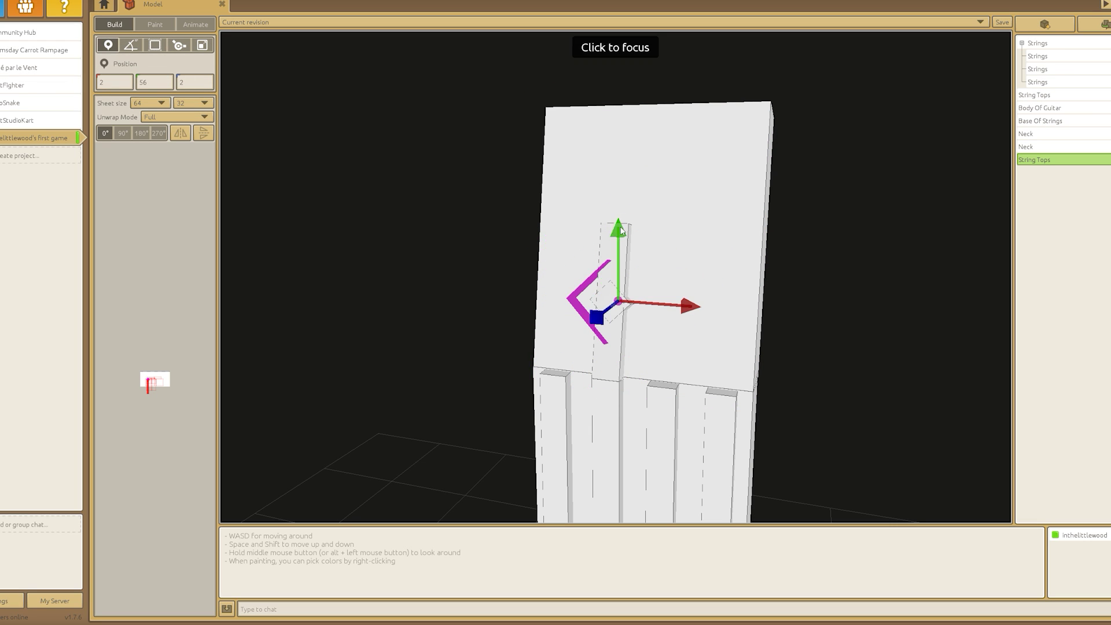
pyautogui.click(621, 230)
pyautogui.click(627, 189)
# Delete the large diamond-shaped Neck block surrounding the string tops.
pyautogui.click(154, 44)
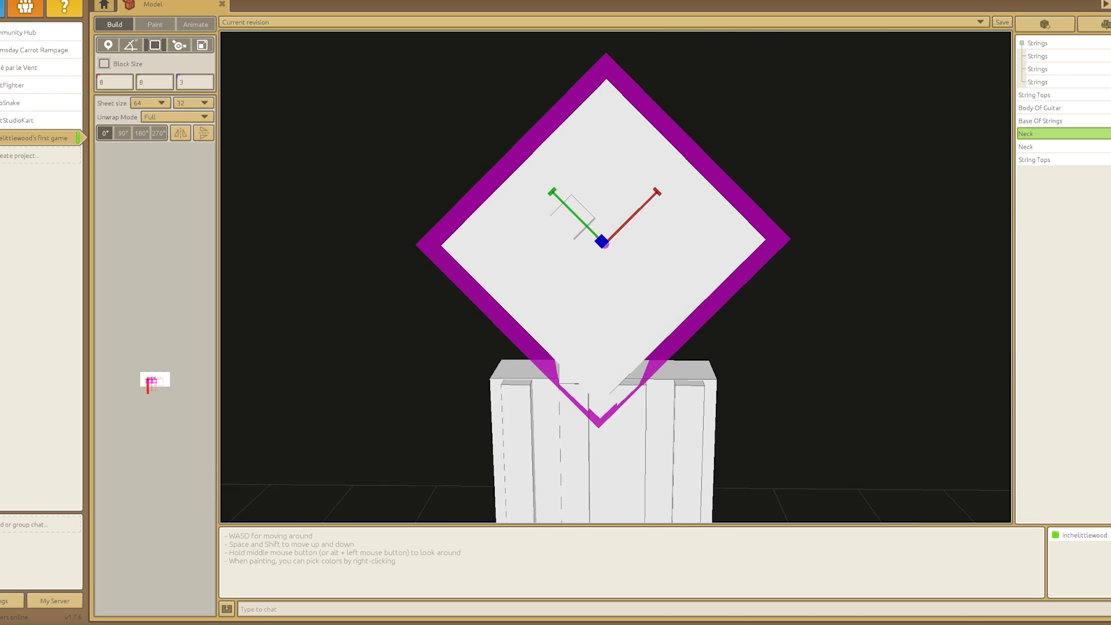
pyautogui.press('Delete')
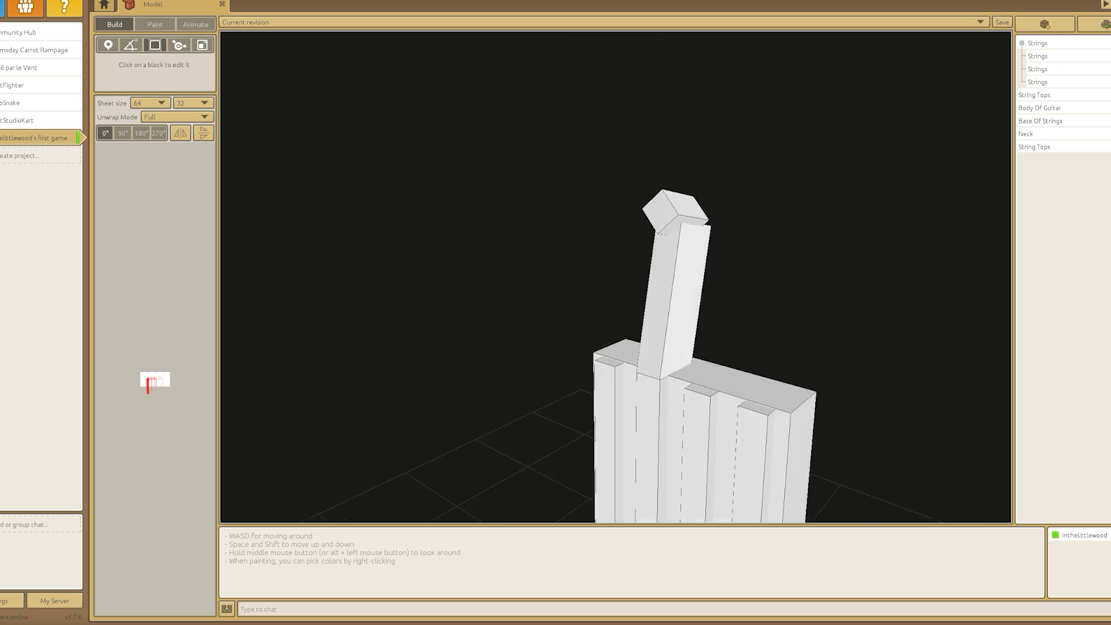
# Attach the small rotated tip to the long String Tops block as its child.
pyautogui.click(674, 209)
pyautogui.press('Escape')
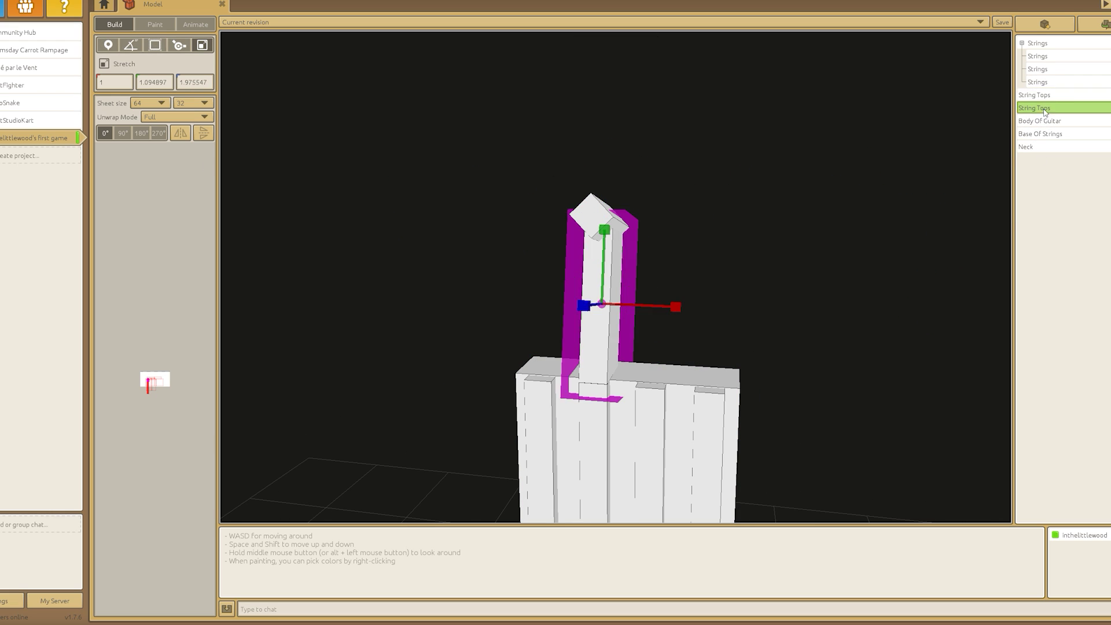
# Duplicate the String Tops pair three times and place the copies above the guitar's other strings.
pyautogui.hotkey('ctrl', 'd')
pyautogui.moveTo(658, 307); pyautogui.dragTo(379, 235, button='middle')
pyautogui.click(571, 387)
pyautogui.hotkey('ctrl', 'd')
pyautogui.press('5')
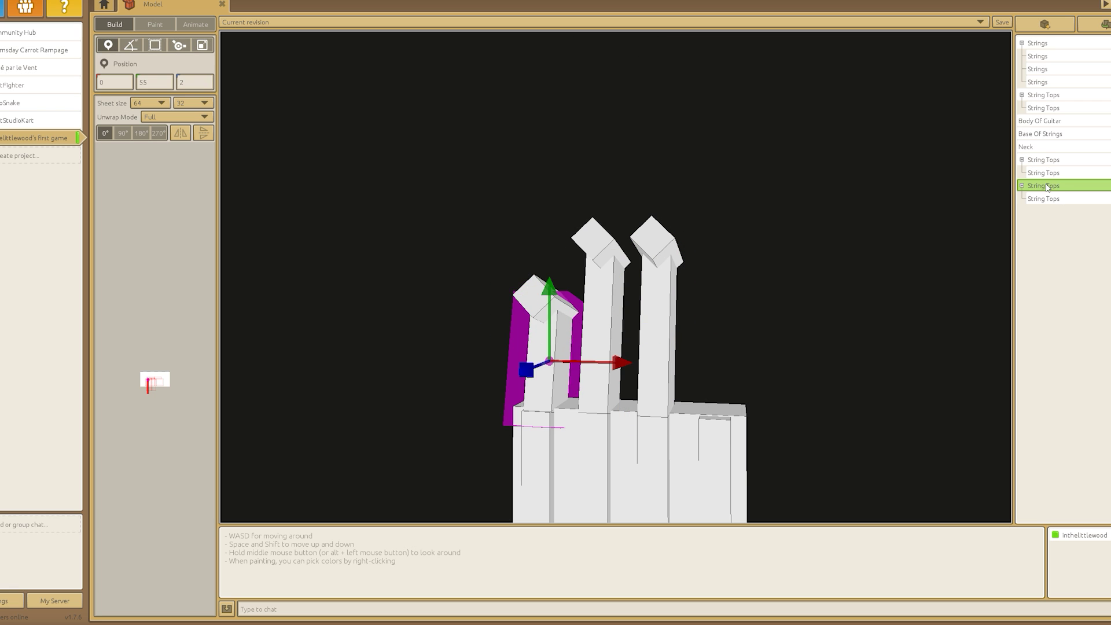
pyautogui.hotkey('ctrl', 'd')
# Add a diamond-shaped block named Strip Top behind the string tops as the guitar's headstock.
pyautogui.click(1040, 120)
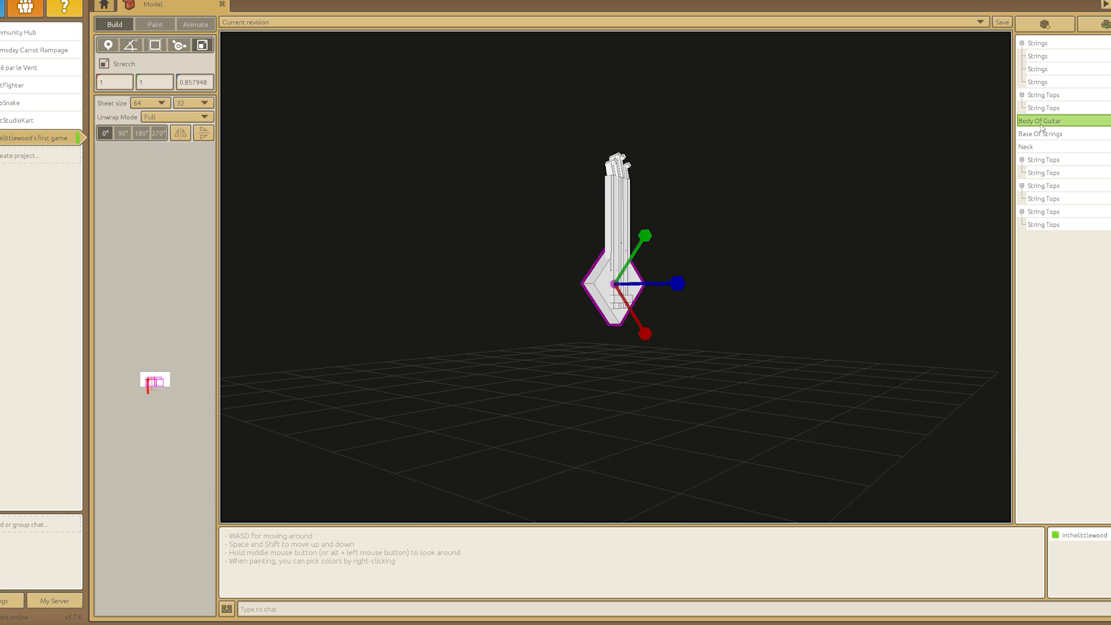
pyautogui.moveTo(753, 231); pyautogui.dragTo(1051, 244, button='middle')
pyautogui.click(637, 202)
pyautogui.moveTo(616, 278); pyautogui.dragTo(556, 272, button='middle')
pyautogui.click(548, 276)
pyautogui.click(615, 272)
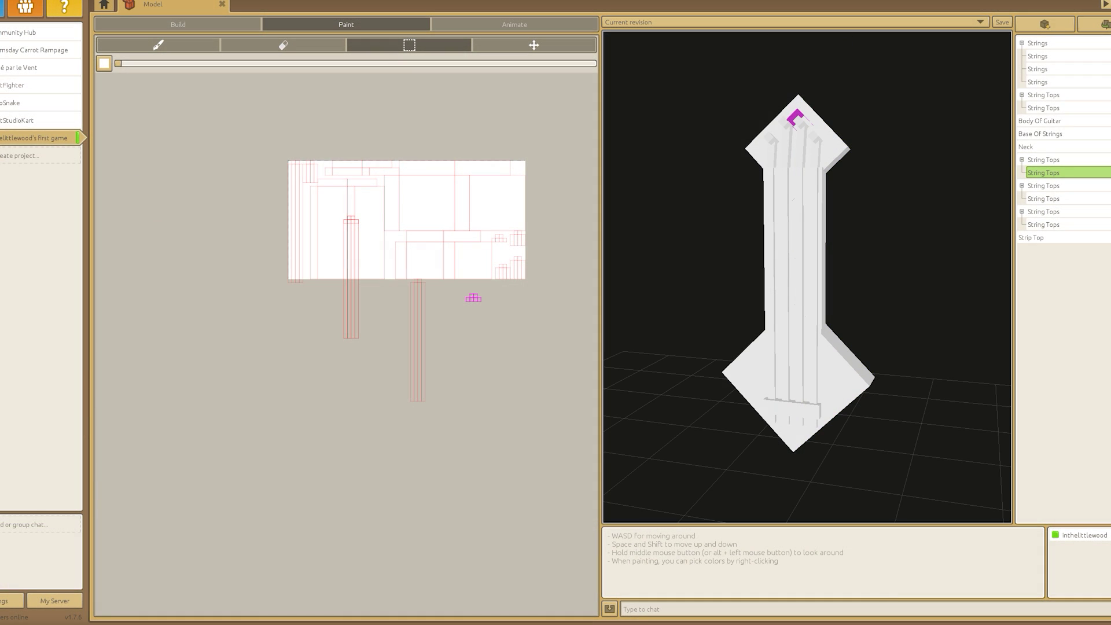
# Enlarge the guitar's texture sheet to a width of 128 and increase its height.
pyautogui.press('Tab')
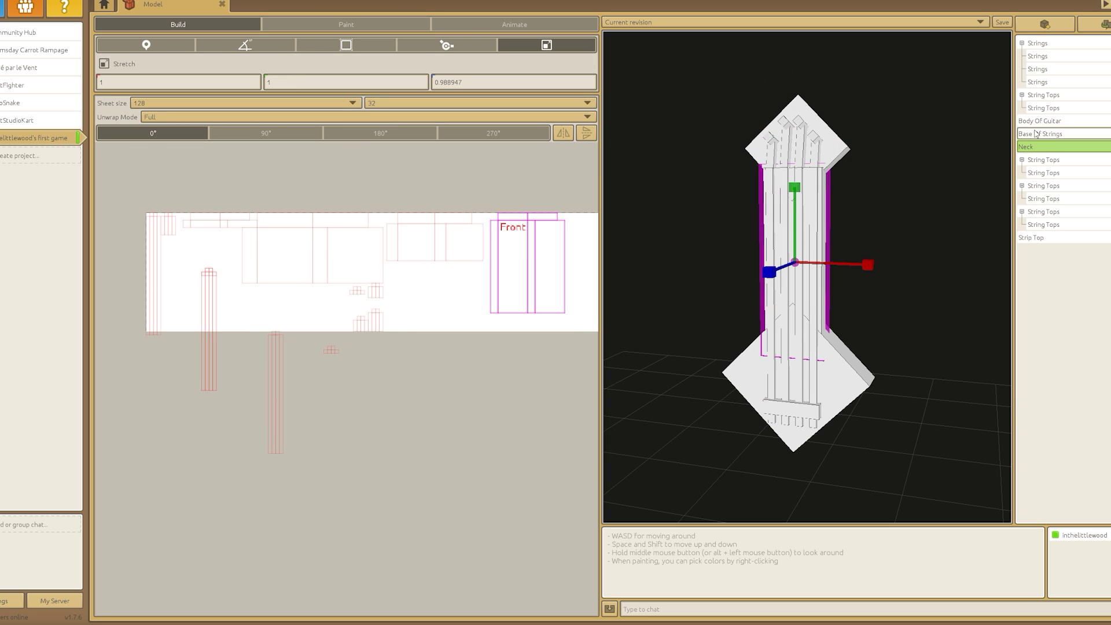
pyautogui.click(481, 103)
pyautogui.click(480, 157)
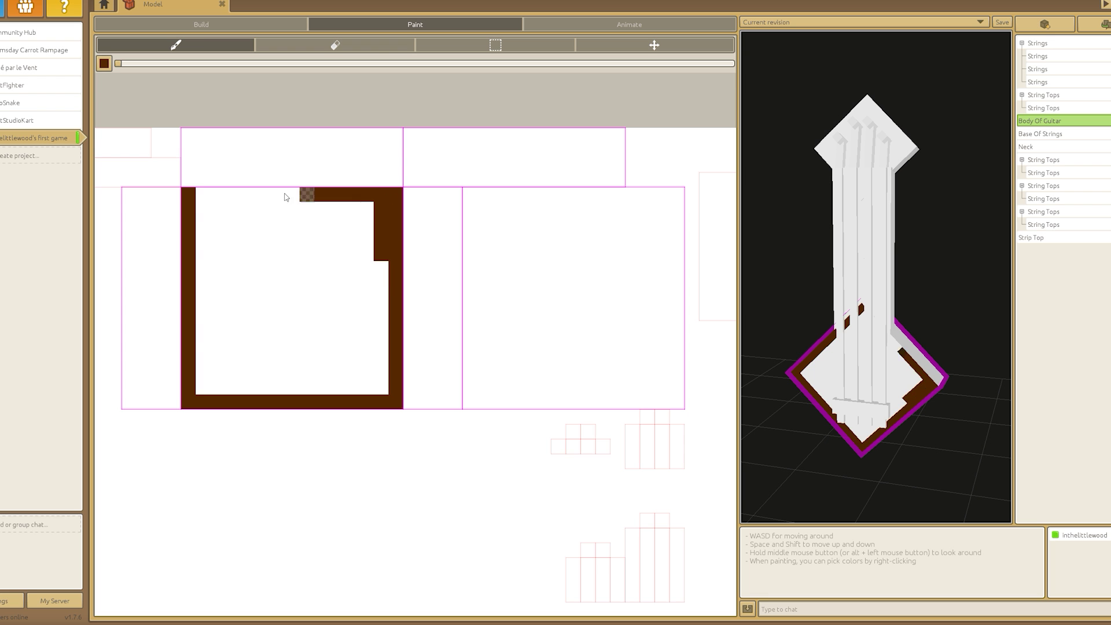
# Paint all faces of the guitar body brown with darker notched borders, a dark grey-brown front centre and a lighter brown back centre.
pyautogui.moveTo(284, 197)
pyautogui.mouseDown()
pyautogui.moveTo(324, 237)
pyautogui.moveTo(308, 251)
pyautogui.moveTo(147, 207)
pyautogui.moveTo(184, 171)
pyautogui.moveTo(439, 348)
pyautogui.moveTo(452, 137)
pyautogui.moveTo(676, 311)
pyautogui.moveTo(499, 283)
pyautogui.moveTo(528, 360)
pyautogui.mouseUp()
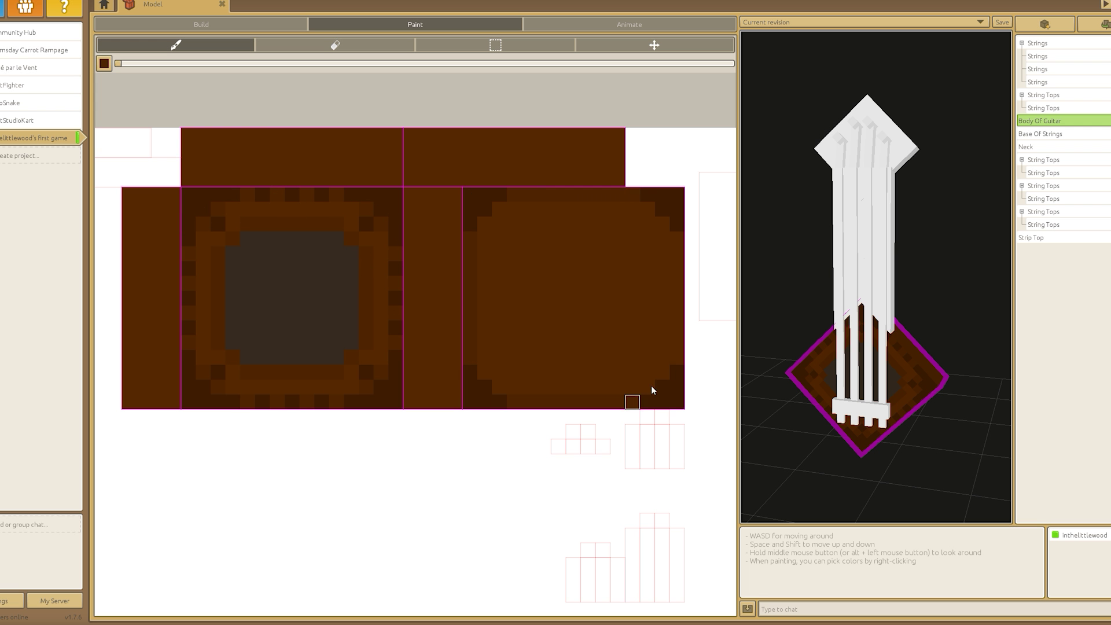
pyautogui.click(648, 224)
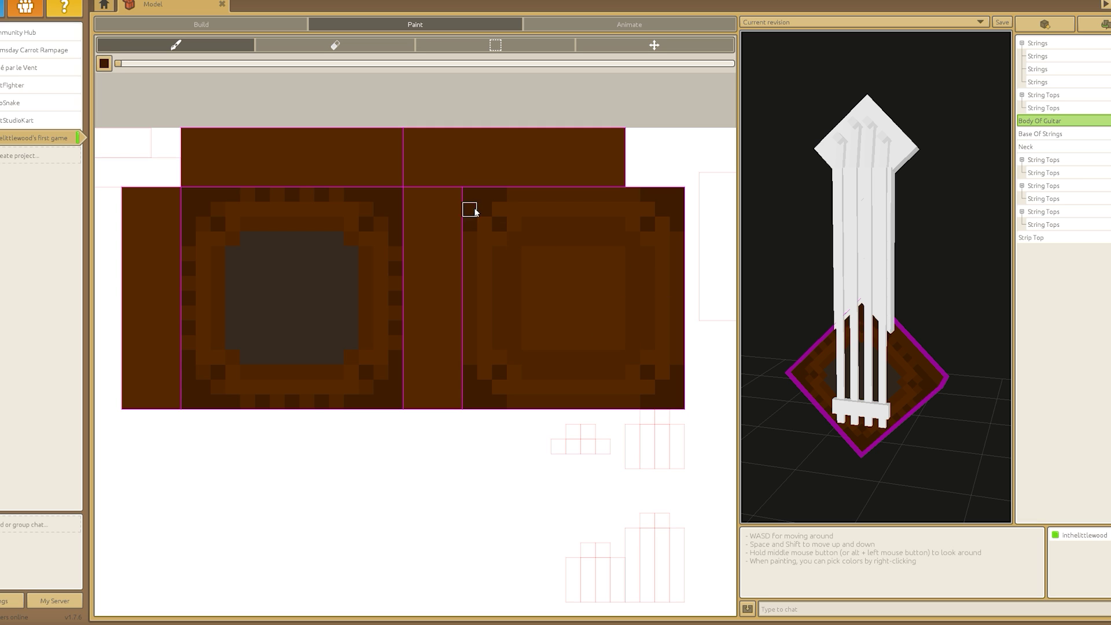
pyautogui.click(580, 303)
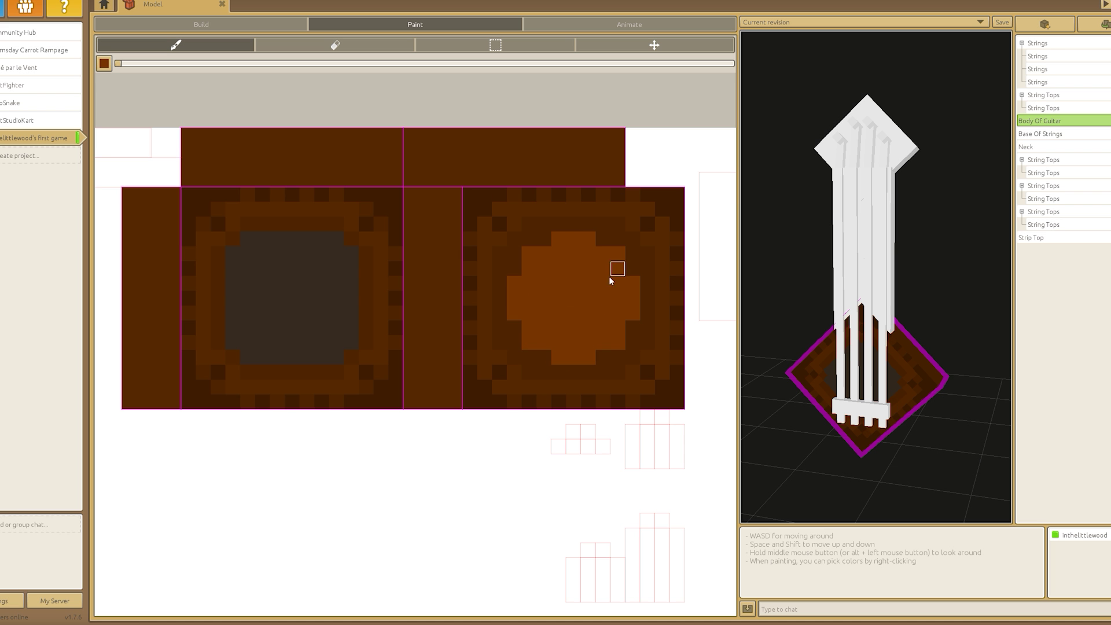
# Mix an orange shade and add four dots to the lighter centre of the guitar body's back face.
pyautogui.click(103, 63)
pyautogui.moveTo(139, 112)
pyautogui.mouseDown()
pyautogui.moveTo(191, 112)
pyautogui.moveTo(139, 115)
pyautogui.mouseUp()
pyautogui.click(256, 135)
pyautogui.click(558, 269)
pyautogui.click(587, 283)
# Paint a near-black sound hole in the front centre of the guitar body and shade its side faces with dark brown stripes.
pyautogui.click(104, 63)
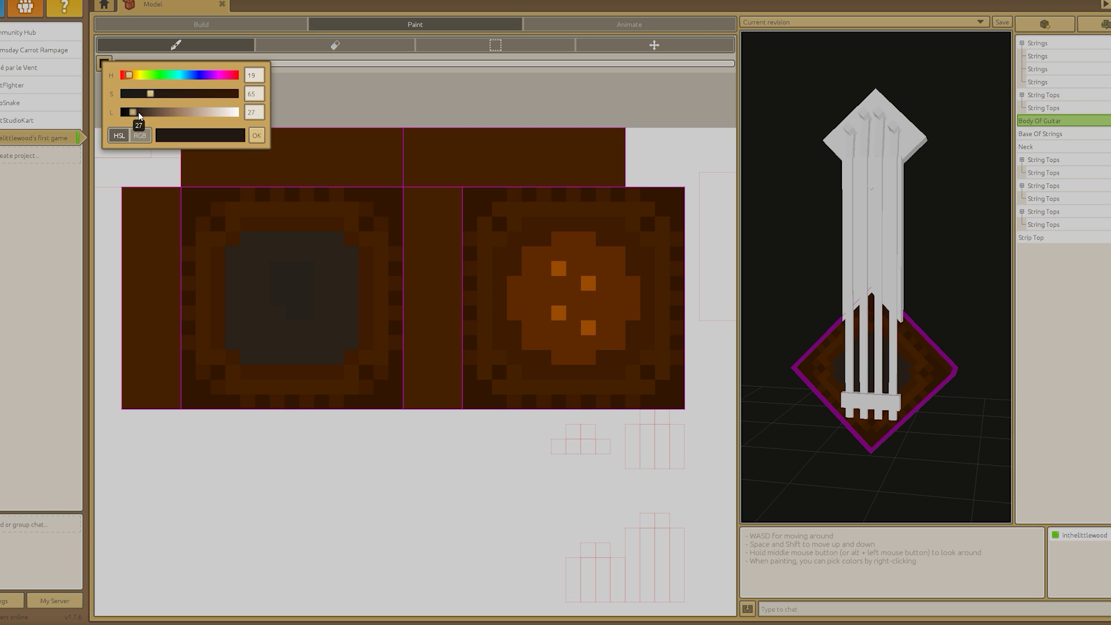
pyautogui.click(256, 135)
pyautogui.moveTo(262, 315); pyautogui.dragTo(259, 272)
pyautogui.moveTo(440, 194); pyautogui.dragTo(454, 241)
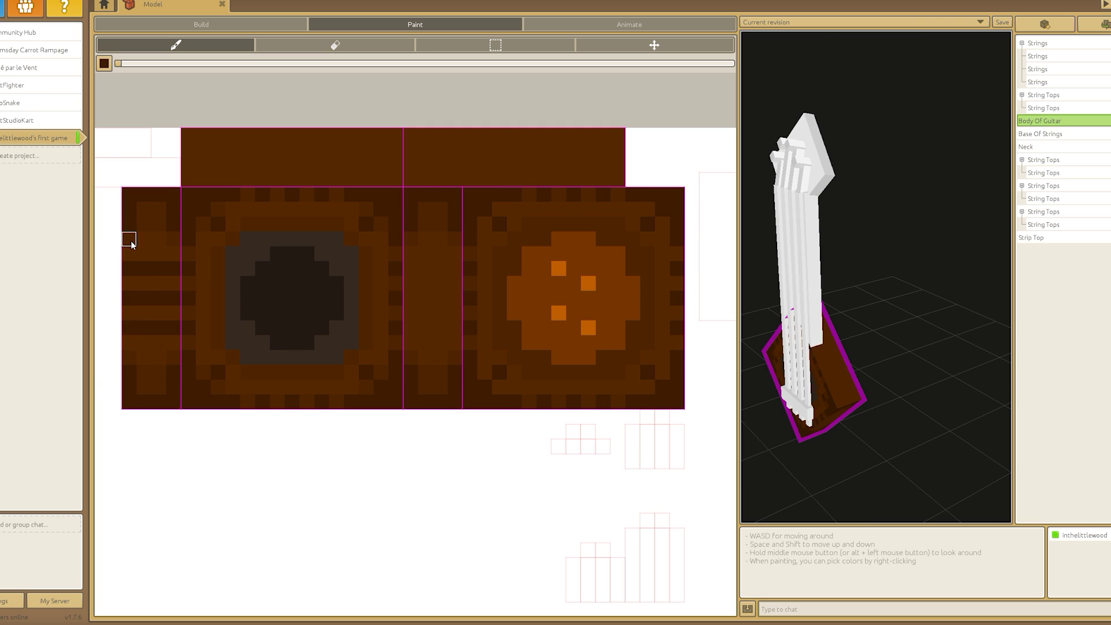
pyautogui.click(587, 327)
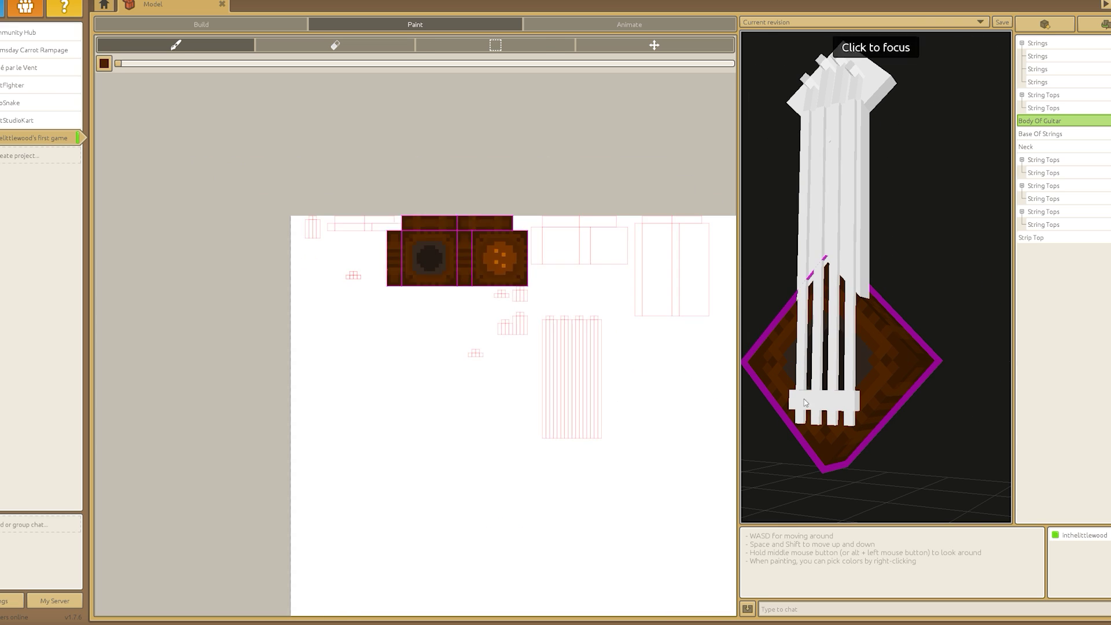
# Paint the Base Of Strings block dark brown with subtly different shades on its faces.
pyautogui.click(825, 402)
pyautogui.rightClick(313, 232)
pyautogui.moveTo(273, 232); pyautogui.dragTo(334, 231)
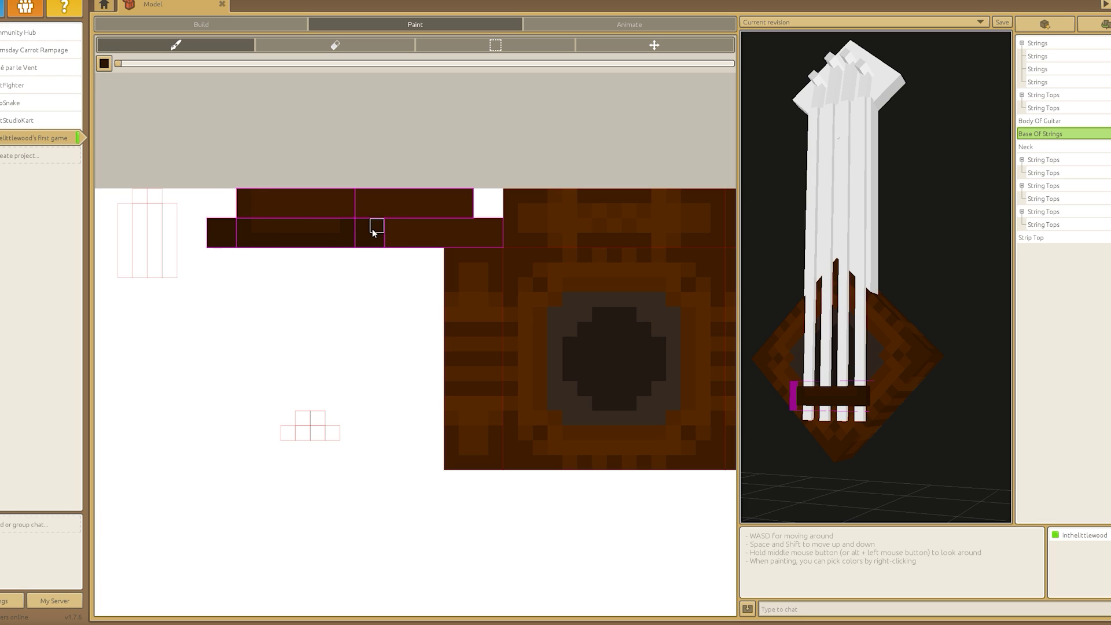
pyautogui.click(860, 187)
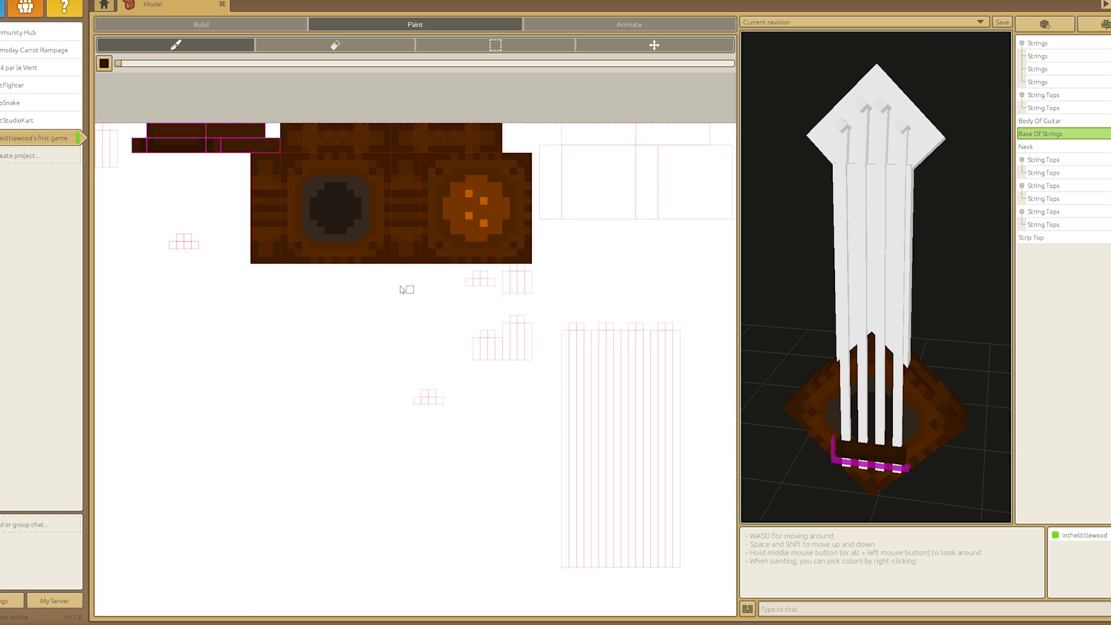
# Stack the texture areas of the four small String Tops tips together in an empty part of the sheet.
pyautogui.click(1057, 134)
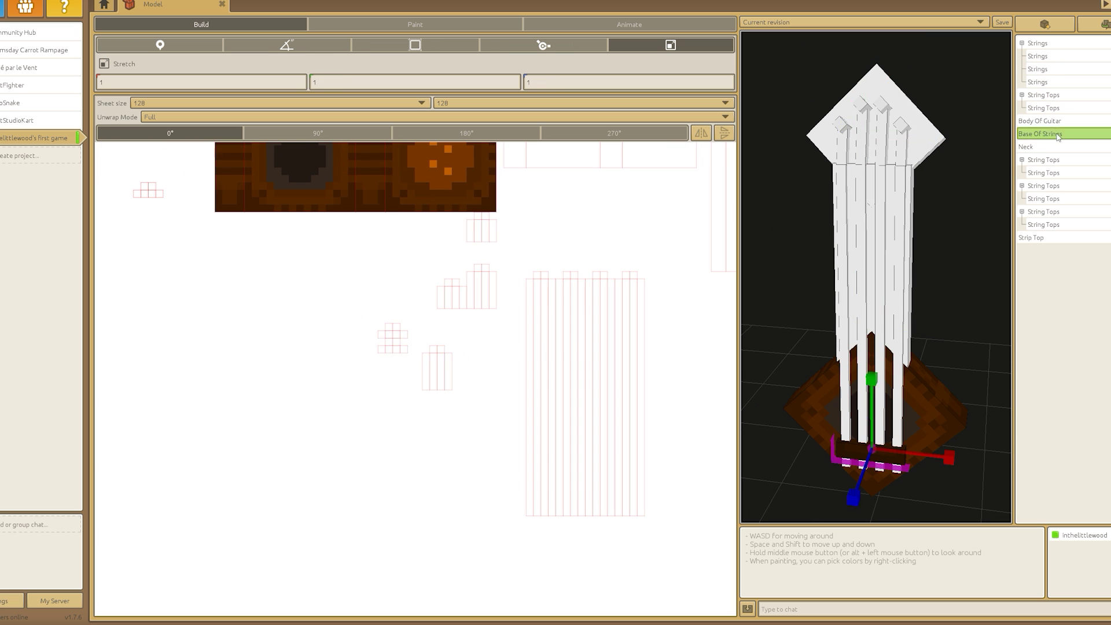
pyautogui.click(1054, 223)
pyautogui.click(415, 25)
# Speckle the texture areas of the four strings with very light grey.
pyautogui.moveTo(422, 242); pyautogui.dragTo(422, 323)
pyautogui.click(104, 63)
pyautogui.moveTo(414, 242); pyautogui.dragTo(421, 350)
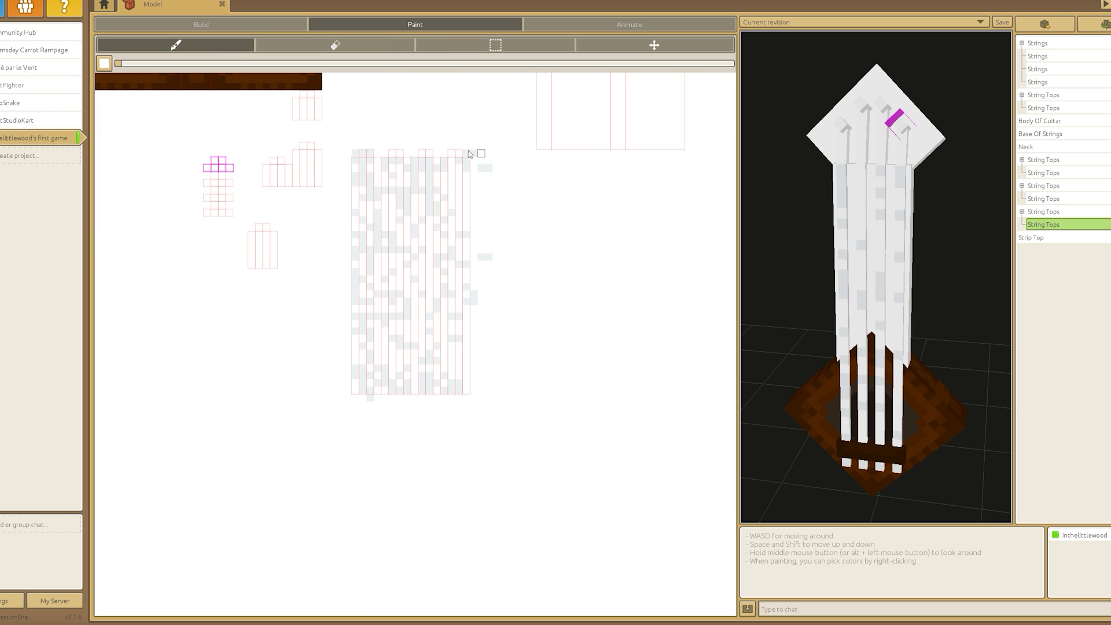
pyautogui.moveTo(452, 240)
pyautogui.mouseDown(button='middle')
pyautogui.moveTo(376, 156)
pyautogui.moveTo(349, 449)
pyautogui.mouseUp(button='middle')
pyautogui.scroll(2, 539, 319)
pyautogui.rightClick(350, 449)
# Fill the strings with pale grey and paint blue-grey stripes down their sides and across their lower ends.
pyautogui.moveTo(354, 405)
pyautogui.mouseDown(button='middle')
pyautogui.moveTo(341, 338)
pyautogui.moveTo(382, 339)
pyautogui.moveTo(371, 382)
pyautogui.mouseUp(button='middle')
pyautogui.moveTo(391, 292); pyautogui.dragTo(390, 454)
pyautogui.moveTo(391, 454); pyautogui.dragTo(415, 405, button='middle')
pyautogui.moveTo(415, 182); pyautogui.dragTo(418, 508)
pyautogui.moveTo(418, 508); pyautogui.dragTo(416, 469, button='middle')
pyautogui.rightClick(348, 462)
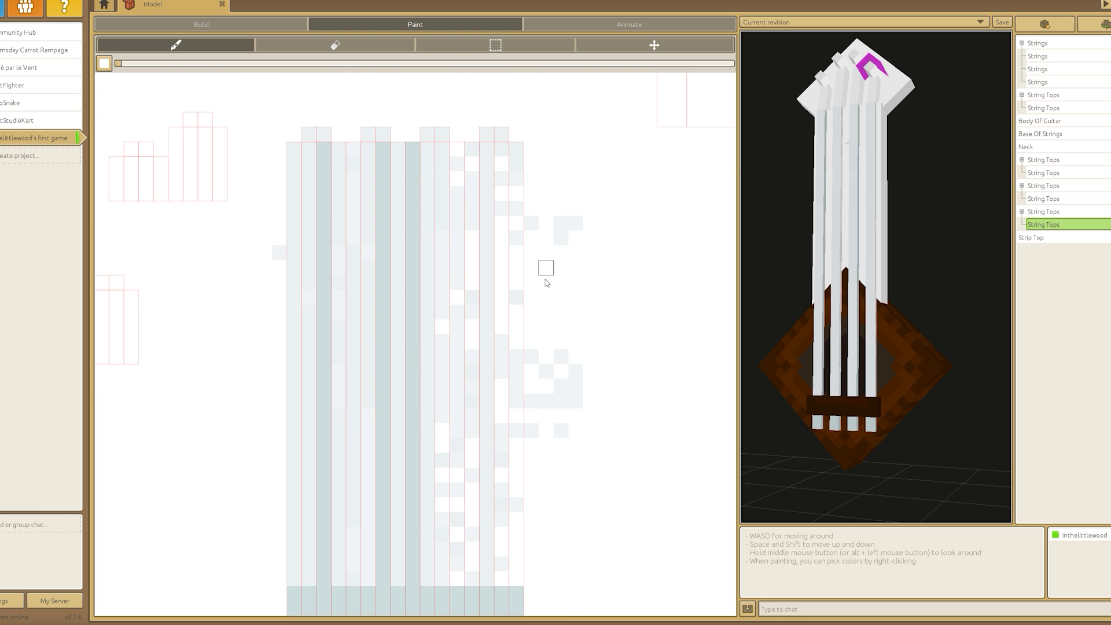
pyautogui.moveTo(547, 282); pyautogui.dragTo(495, 237, button='middle')
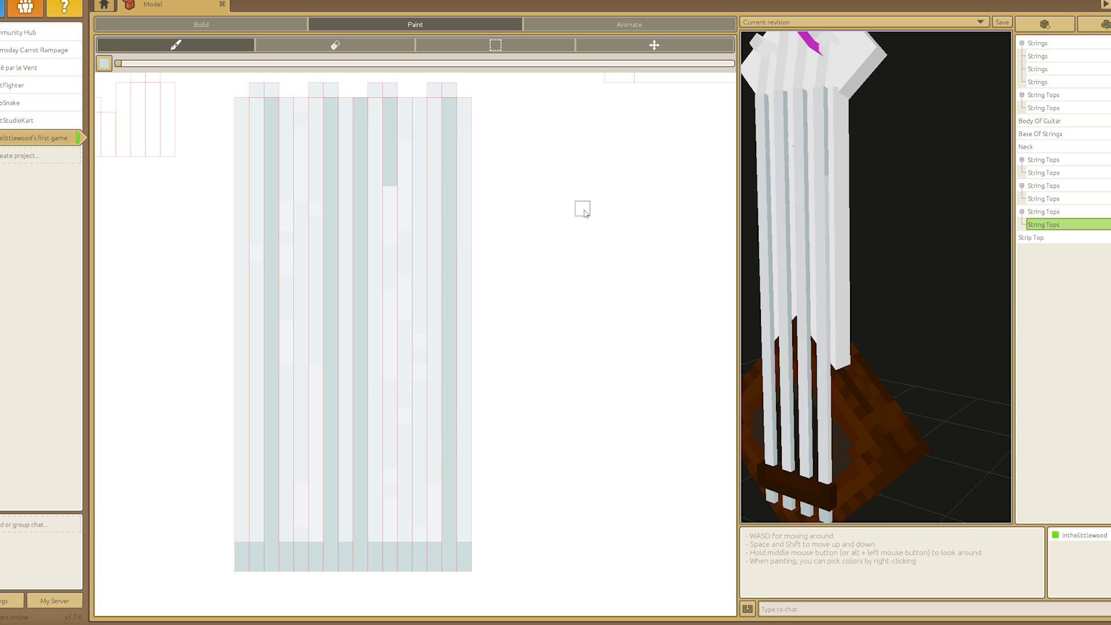
pyautogui.moveTo(301, 101); pyautogui.dragTo(301, 538)
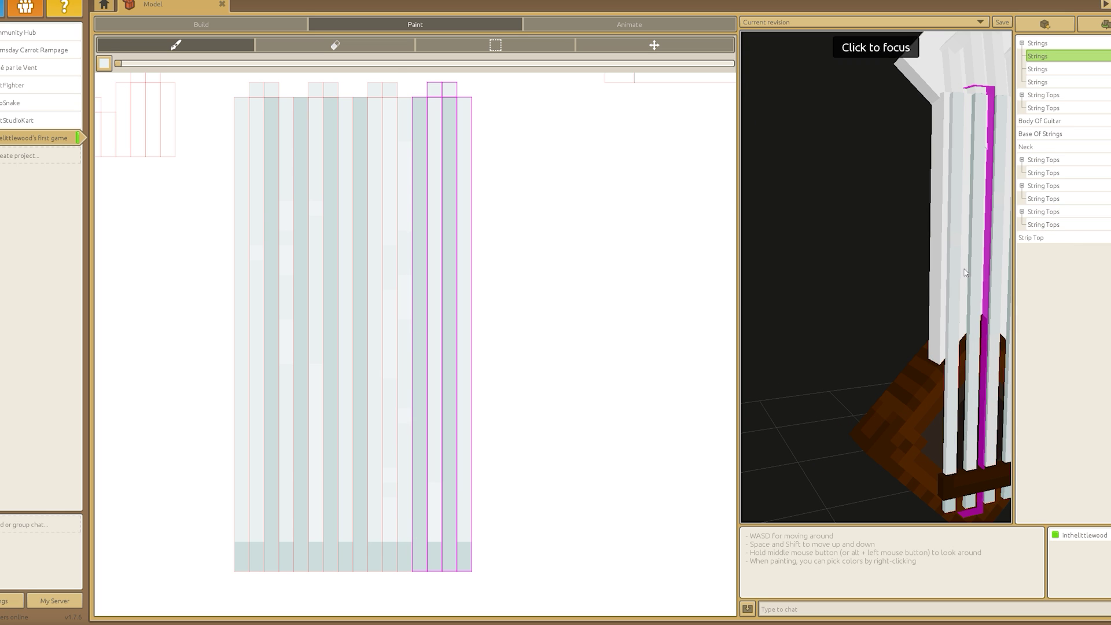
# Paint the long String Tops blocks pale grey with blue-grey sides and their small tips pale yellow.
pyautogui.moveTo(868, 41); pyautogui.dragTo(873, 190)
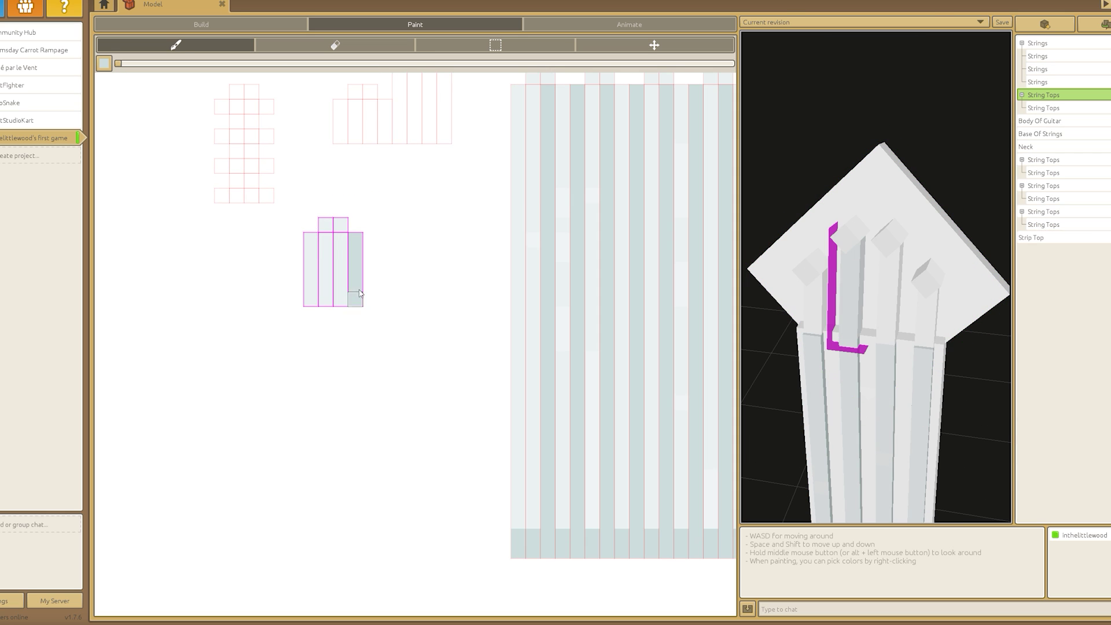
pyautogui.click(1044, 160)
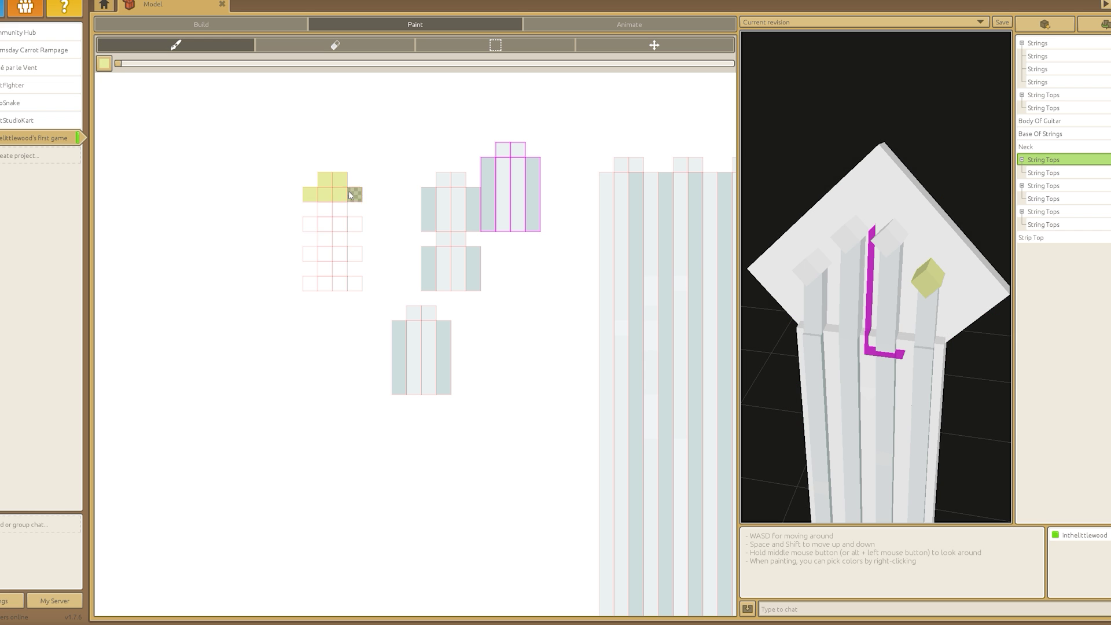
pyautogui.rightClick(470, 347)
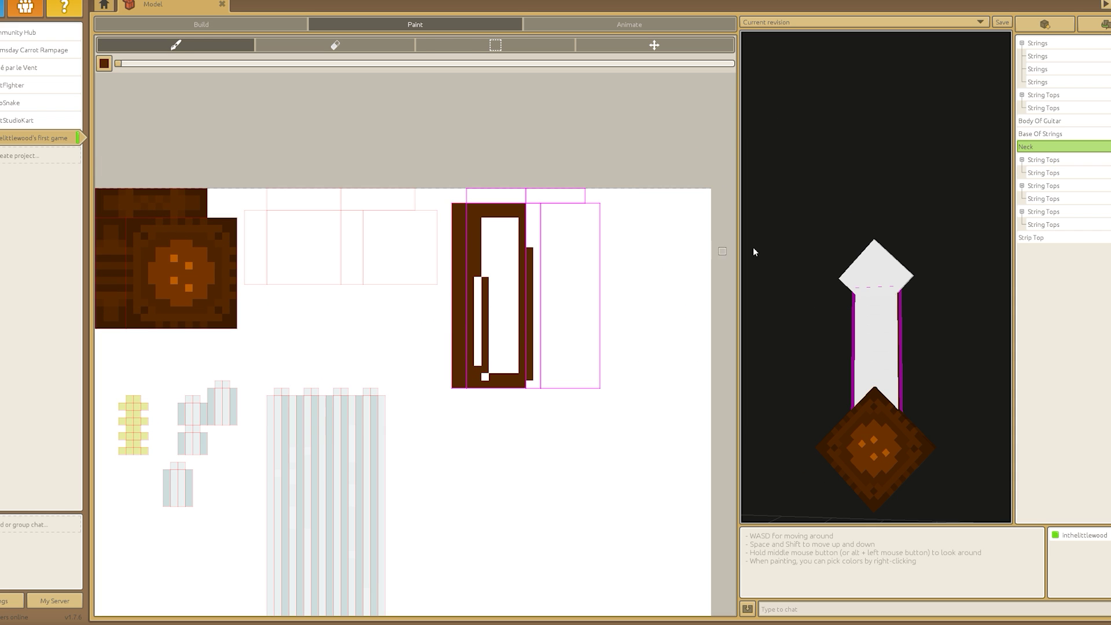
# Cover all faces of the guitar's neck with brown and border its back face in dark brown.
pyautogui.moveTo(461, 289)
pyautogui.mouseDown()
pyautogui.moveTo(655, 123)
pyautogui.moveTo(670, 220)
pyautogui.moveTo(452, 237)
pyautogui.mouseUp()
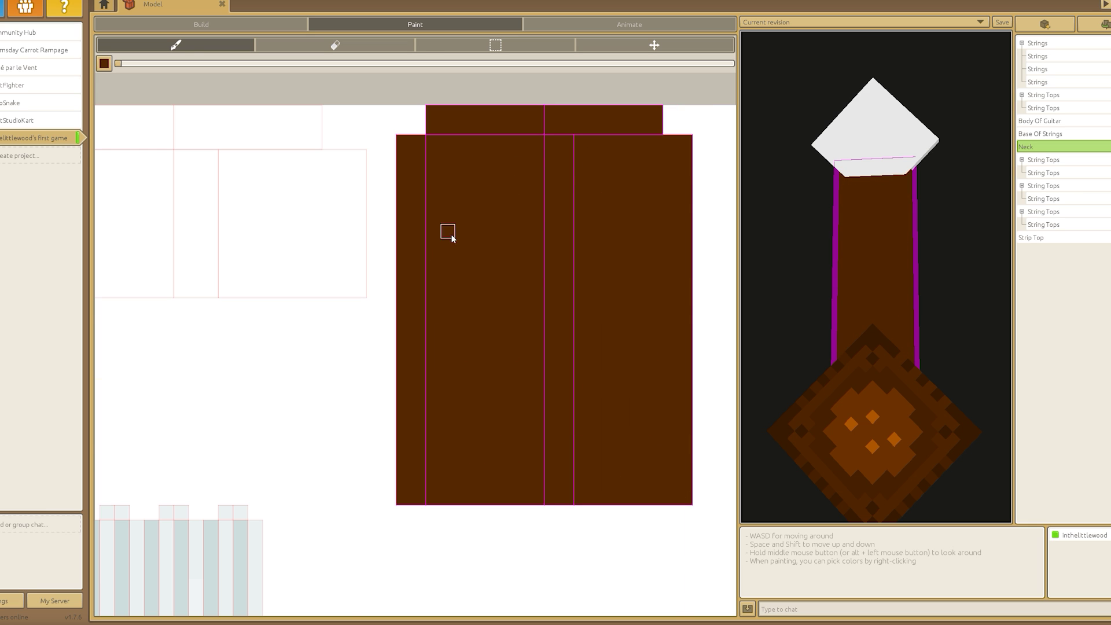
pyautogui.moveTo(581, 120); pyautogui.dragTo(566, 319)
pyautogui.moveTo(625, 448); pyautogui.dragTo(625, 359)
pyautogui.scroll(-2, 625, 359)
pyautogui.scroll(2, 495, 374)
pyautogui.moveTo(510, 329)
pyautogui.mouseDown()
pyautogui.moveTo(497, 374)
pyautogui.moveTo(555, 374)
pyautogui.moveTo(510, 328)
pyautogui.moveTo(525, 364)
pyautogui.moveTo(558, 370)
pyautogui.moveTo(533, 203)
pyautogui.mouseUp()
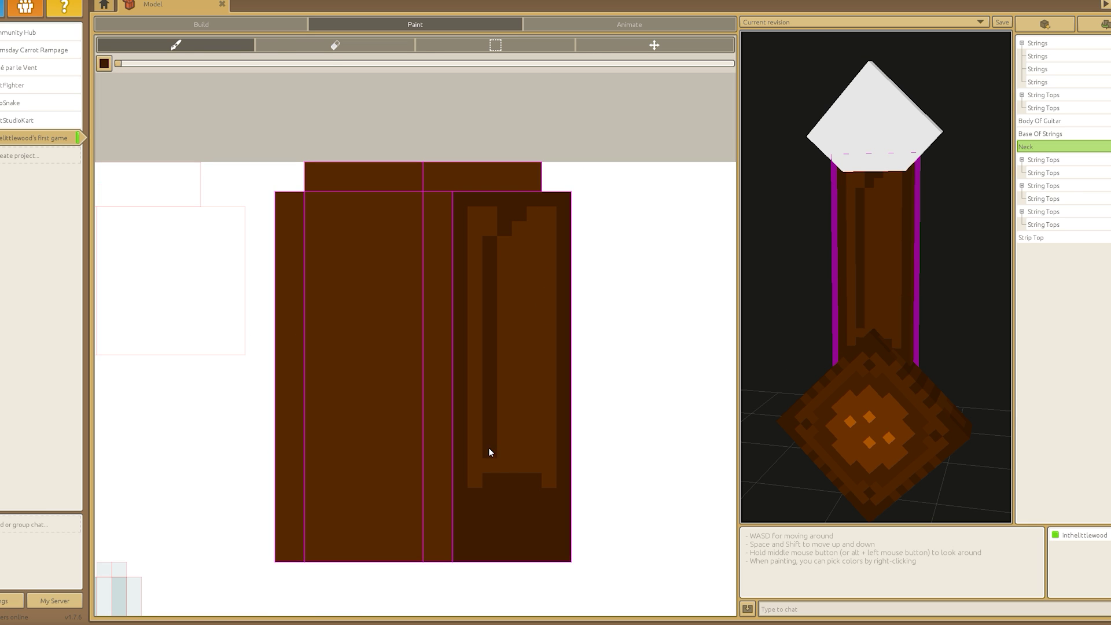
# Paint a dark linked pattern on the neck's back face and shade its side and end faces with dark brown edges.
pyautogui.moveTo(489, 452); pyautogui.dragTo(489, 237)
pyautogui.moveTo(549, 514); pyautogui.dragTo(522, 499)
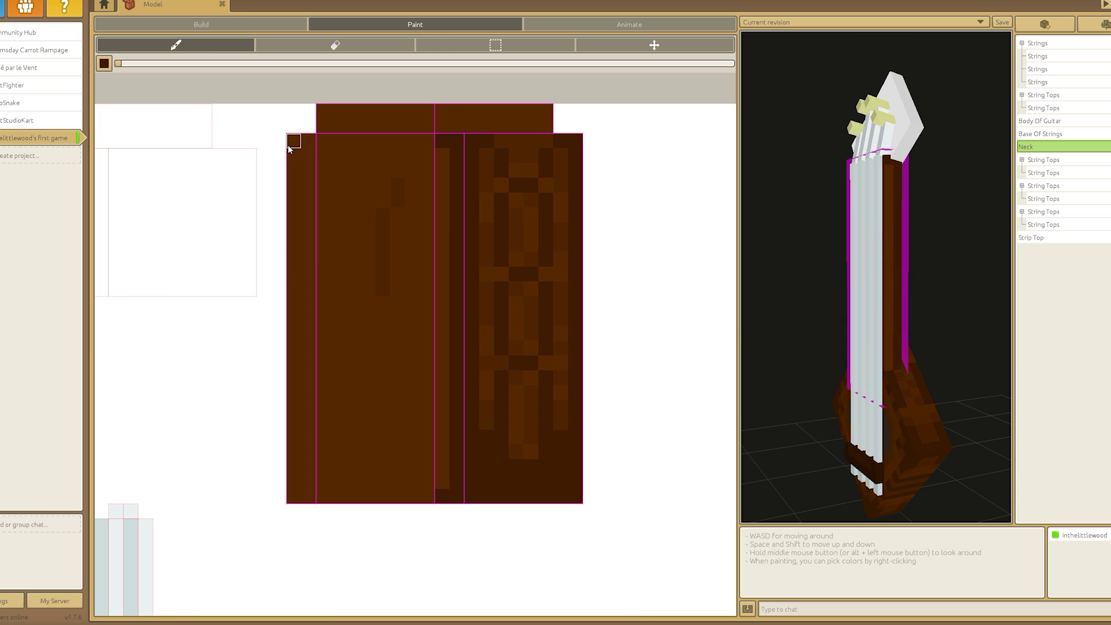
pyautogui.click(293, 144)
pyautogui.click(389, 110)
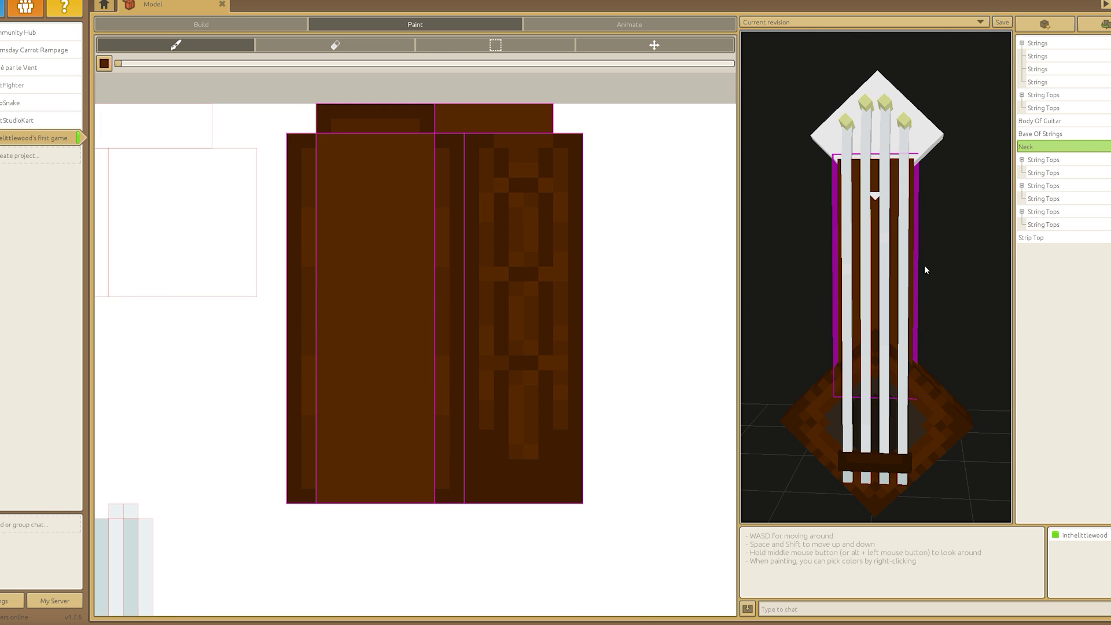
# Paint the Strip Top's front face in brown shades with an orange-dotted centre and recolour the string tips gold.
pyautogui.click(885, 104)
pyautogui.moveTo(353, 239)
pyautogui.mouseDown()
pyautogui.moveTo(413, 239)
pyautogui.moveTo(379, 303)
pyautogui.mouseUp()
pyautogui.moveTo(379, 302); pyautogui.dragTo(513, 305, button='middle')
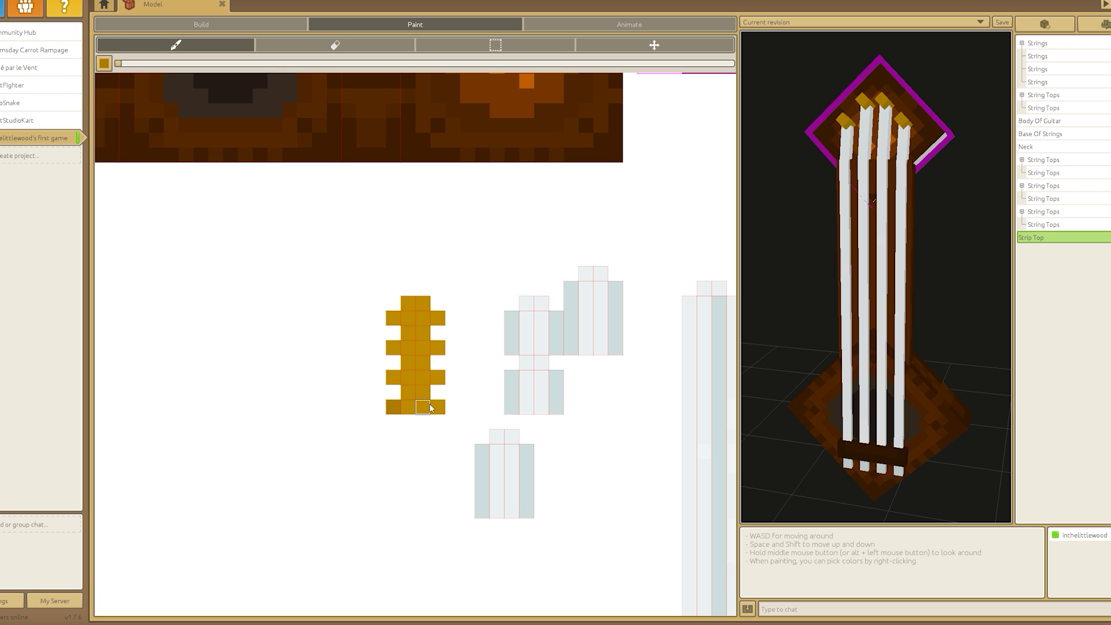
# Paint brown stripes along the Strip Top's side faces and a dark brown border around its back face.
pyautogui.moveTo(877, 278); pyautogui.dragTo(845, 266, button='middle')
pyautogui.click(844, 235)
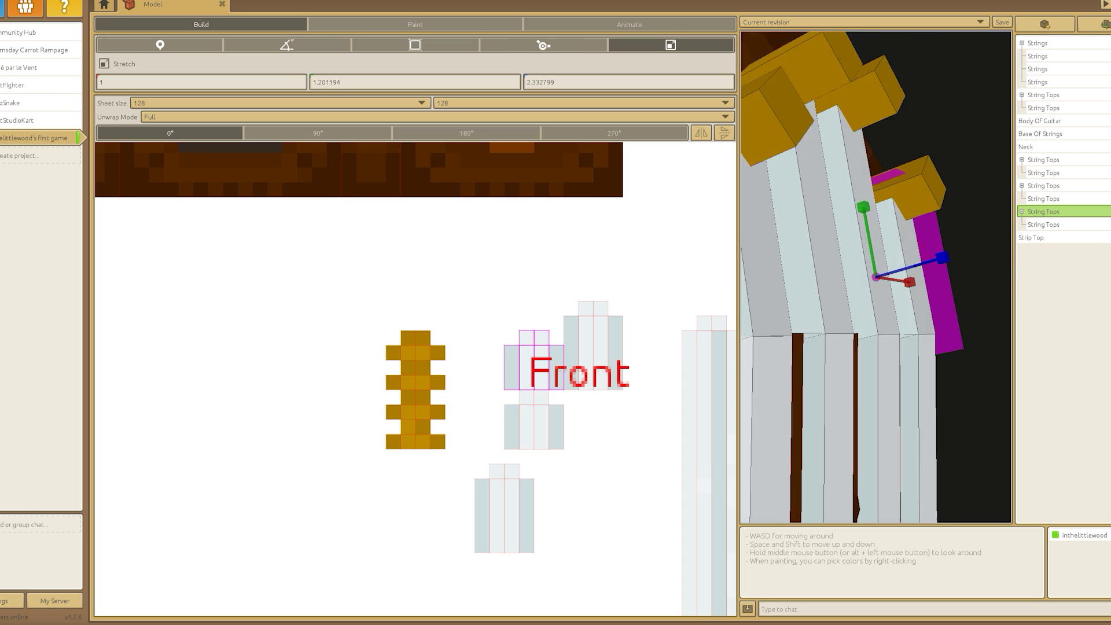
pyautogui.scroll(5, 339, 288)
pyautogui.press('Tab')
pyautogui.moveTo(507, 336)
pyautogui.mouseDown()
pyautogui.moveTo(496, 359)
pyautogui.moveTo(311, 240)
pyautogui.moveTo(310, 330)
pyautogui.moveTo(514, 324)
pyautogui.mouseUp()
pyautogui.moveTo(510, 203)
pyautogui.mouseDown()
pyautogui.moveTo(445, 198)
pyautogui.moveTo(610, 219)
pyautogui.moveTo(612, 202)
pyautogui.moveTo(595, 212)
pyautogui.moveTo(579, 187)
pyautogui.moveTo(564, 187)
pyautogui.moveTo(595, 186)
pyautogui.moveTo(548, 201)
pyautogui.mouseUp()
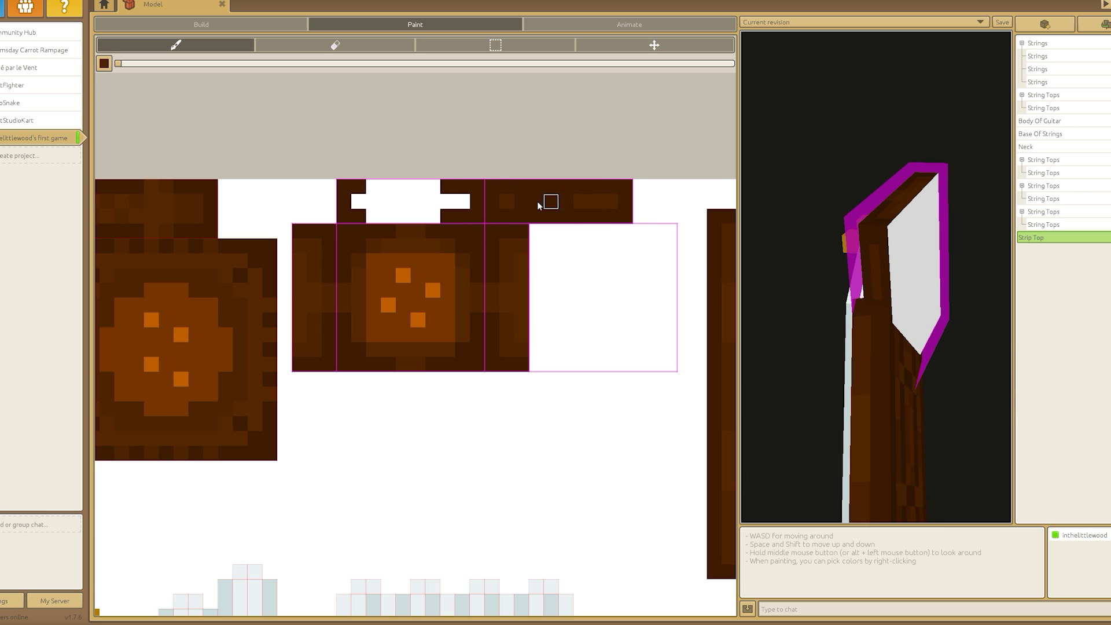
pyautogui.moveTo(509, 236); pyautogui.dragTo(513, 347)
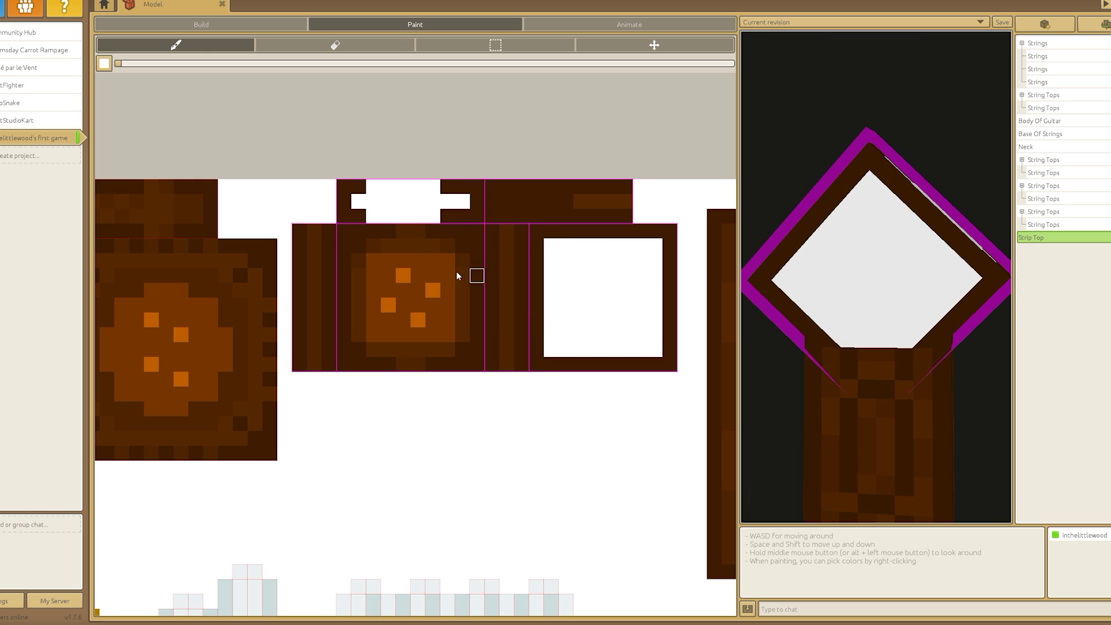
# Undo the last paint strokes on the Strip Top's back face.
pyautogui.hotkey('ctrl', 'z')
pyautogui.hotkey('ctrl', 'z')
pyautogui.hotkey('ctrl', 'z')
pyautogui.hotkey('ctrl', 'z')
pyautogui.hotkey('ctrl', 'z')
pyautogui.hotkey('ctrl', 'z')
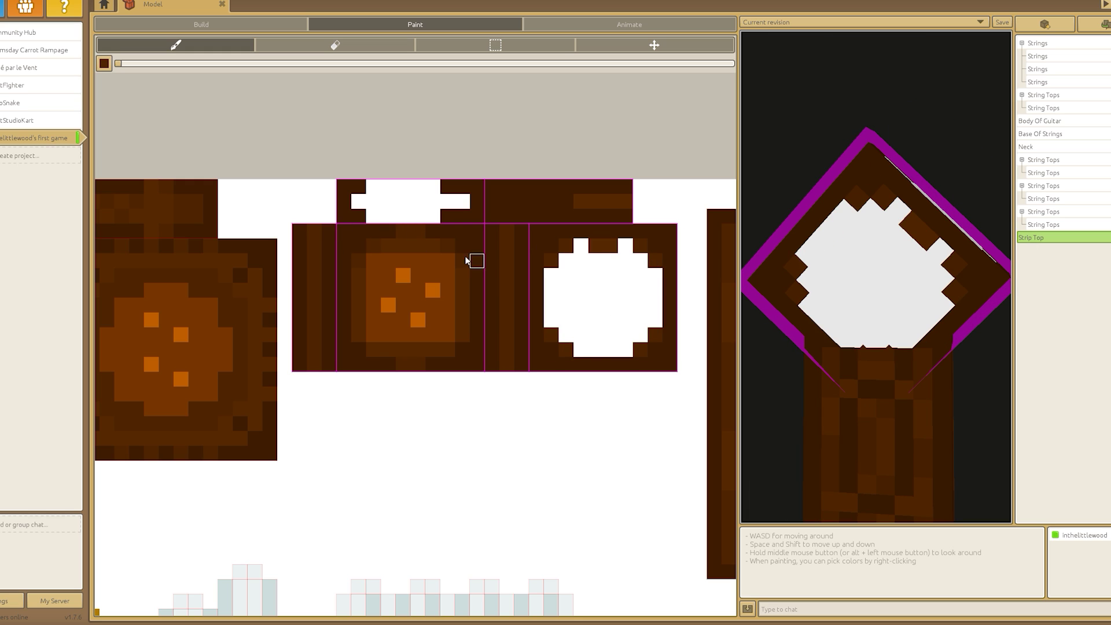
pyautogui.hotkey('ctrl', 'z')
pyautogui.hotkey('ctrl', 'z')
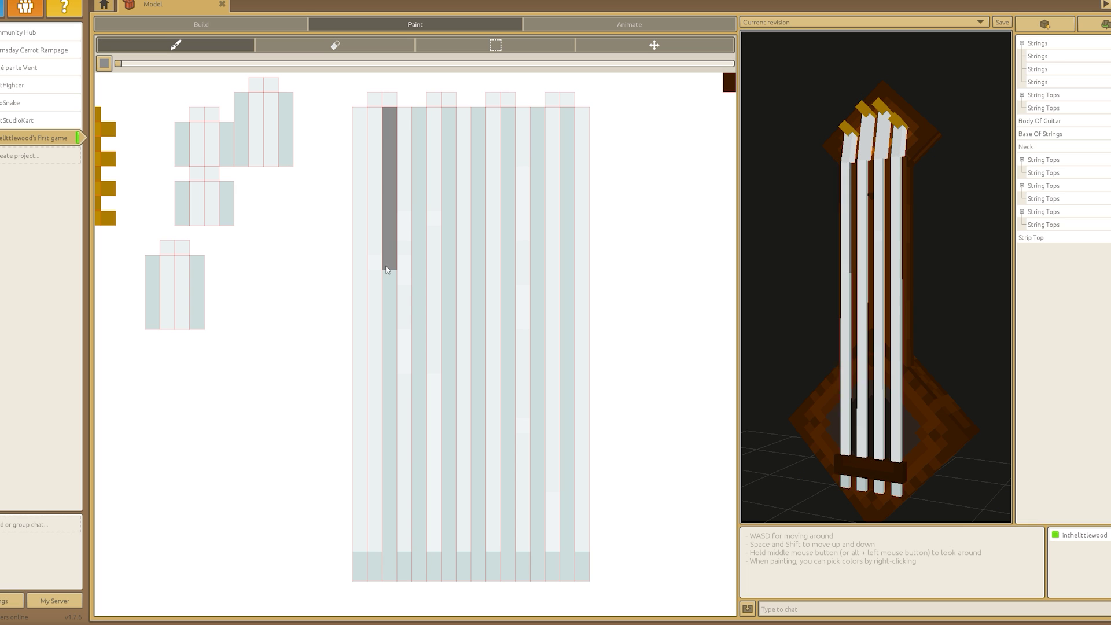
# Paint a neutral grey stripe down one face of each of the four strings.
pyautogui.click(104, 64)
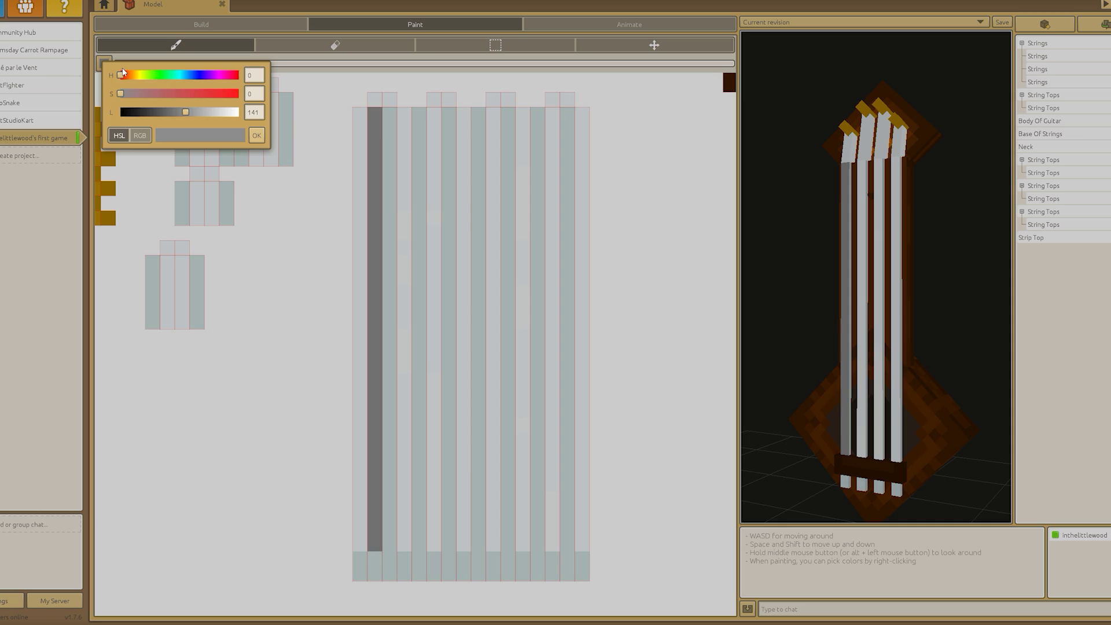
pyautogui.click(256, 136)
pyautogui.moveTo(374, 549)
pyautogui.mouseDown()
pyautogui.moveTo(375, 110)
pyautogui.moveTo(437, 391)
pyautogui.mouseUp()
pyautogui.moveTo(494, 110); pyautogui.dragTo(494, 550)
pyautogui.moveTo(552, 110); pyautogui.dragTo(552, 550)
# Recolour the strings and String Tops blocks in warm brownish-grey shades, with darker lower ends on the strings.
pyautogui.click(104, 63)
pyautogui.moveTo(120, 94); pyautogui.dragTo(135, 97)
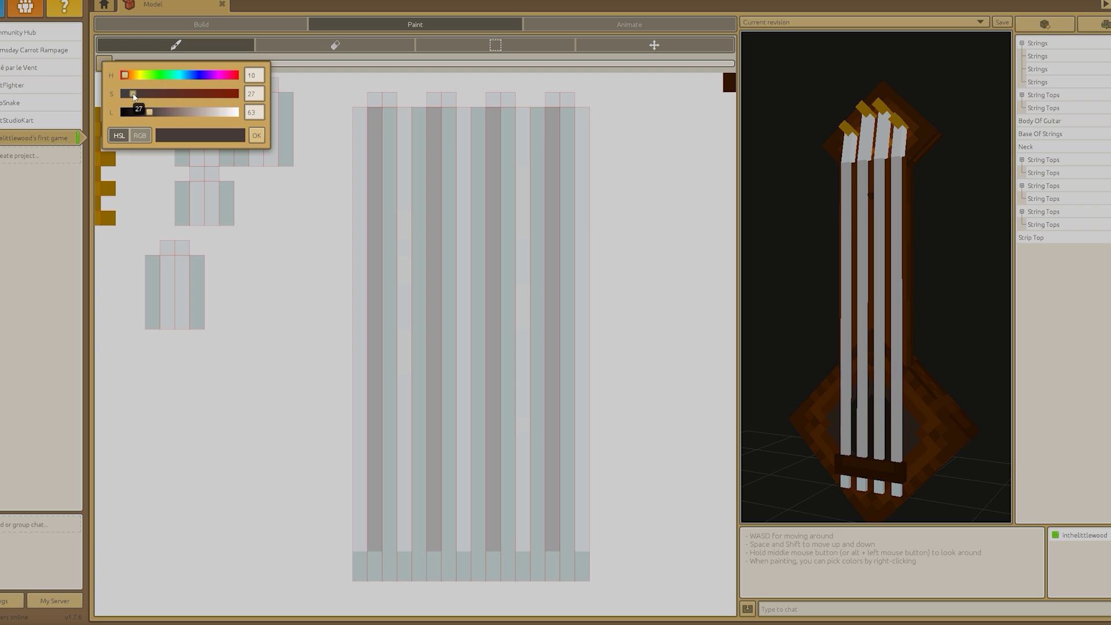
pyautogui.moveTo(374, 107); pyautogui.dragTo(375, 271)
pyautogui.moveTo(374, 107); pyautogui.dragTo(375, 553)
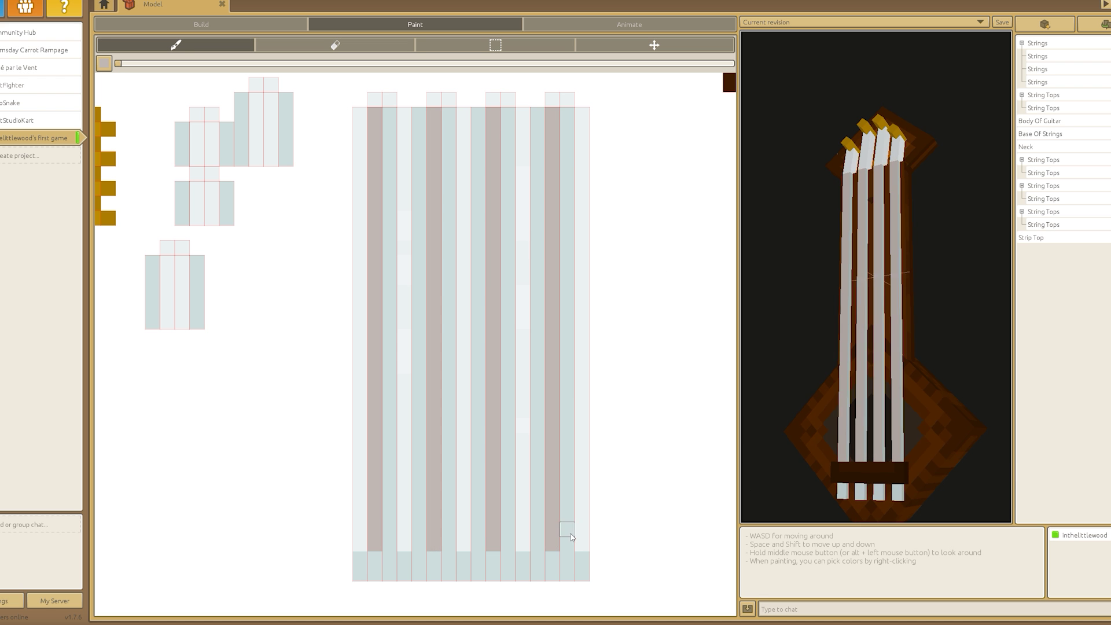
pyautogui.moveTo(571, 537)
pyautogui.mouseDown()
pyautogui.moveTo(466, 570)
pyautogui.moveTo(360, 110)
pyautogui.moveTo(390, 442)
pyautogui.moveTo(446, 189)
pyautogui.moveTo(508, 324)
pyautogui.moveTo(567, 541)
pyautogui.moveTo(249, 101)
pyautogui.moveTo(198, 323)
pyautogui.mouseUp()
pyautogui.click(856, 296)
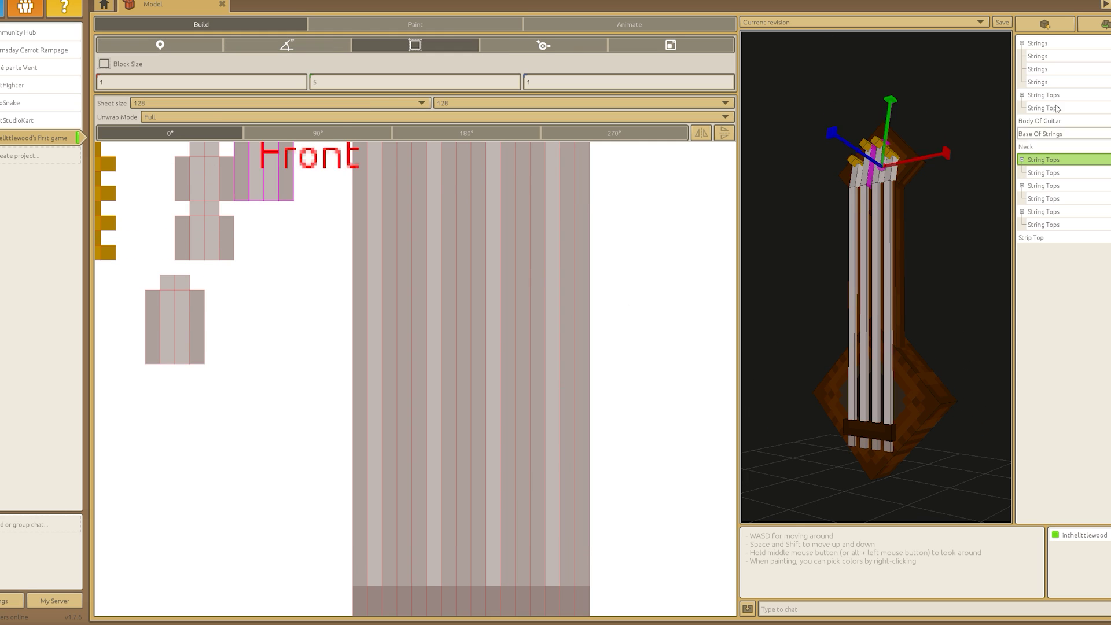
# Paint a lighter brown band across the middle of the Strip Top's end faces.
pyautogui.click(865, 252)
pyautogui.moveTo(864, 252); pyautogui.dragTo(980, 156, button='middle')
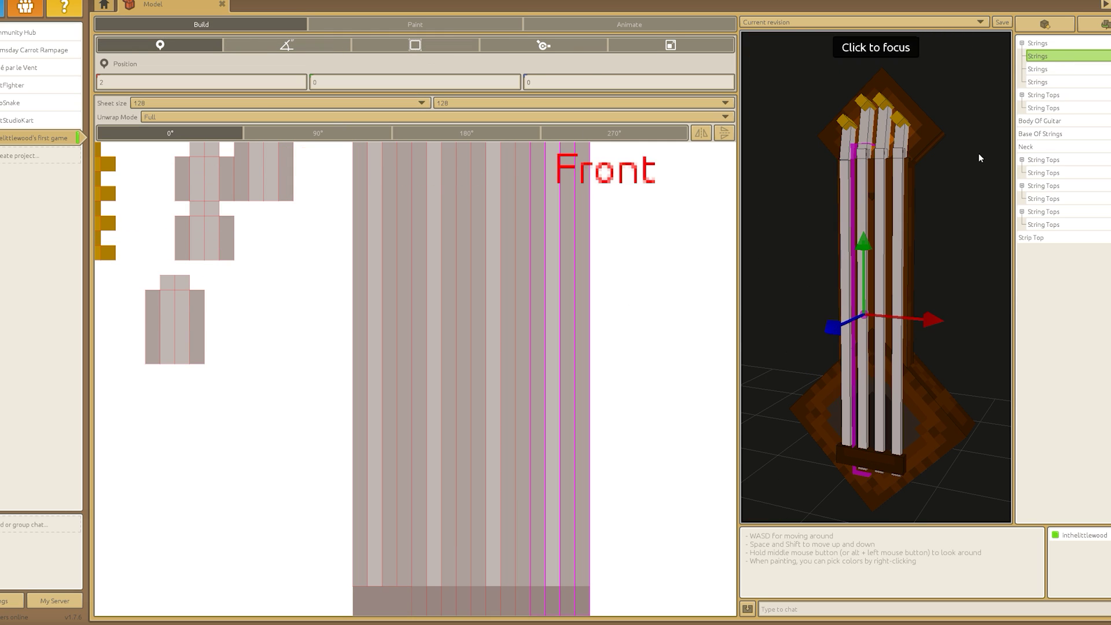
pyautogui.click(786, 45)
pyautogui.click(415, 24)
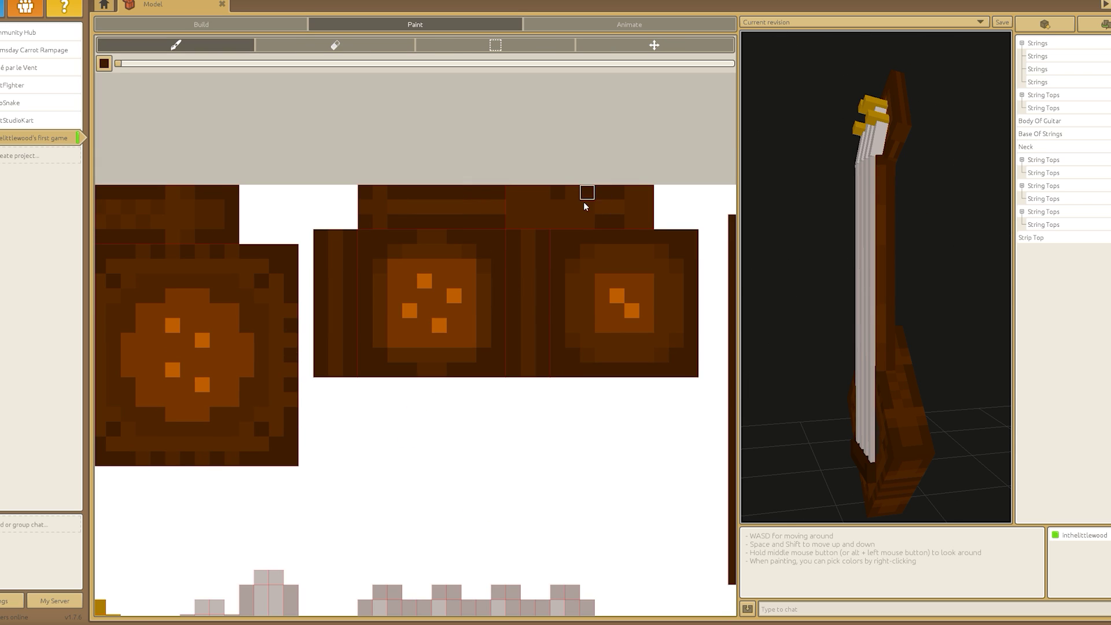
pyautogui.moveTo(585, 206)
pyautogui.mouseDown()
pyautogui.moveTo(377, 208)
pyautogui.moveTo(452, 206)
pyautogui.mouseUp()
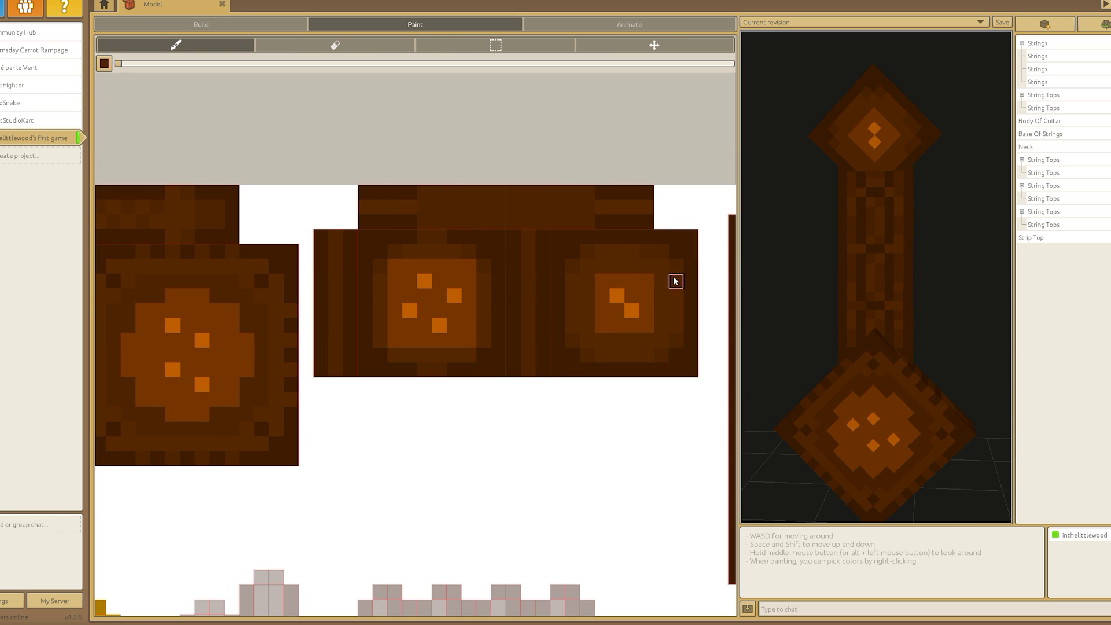